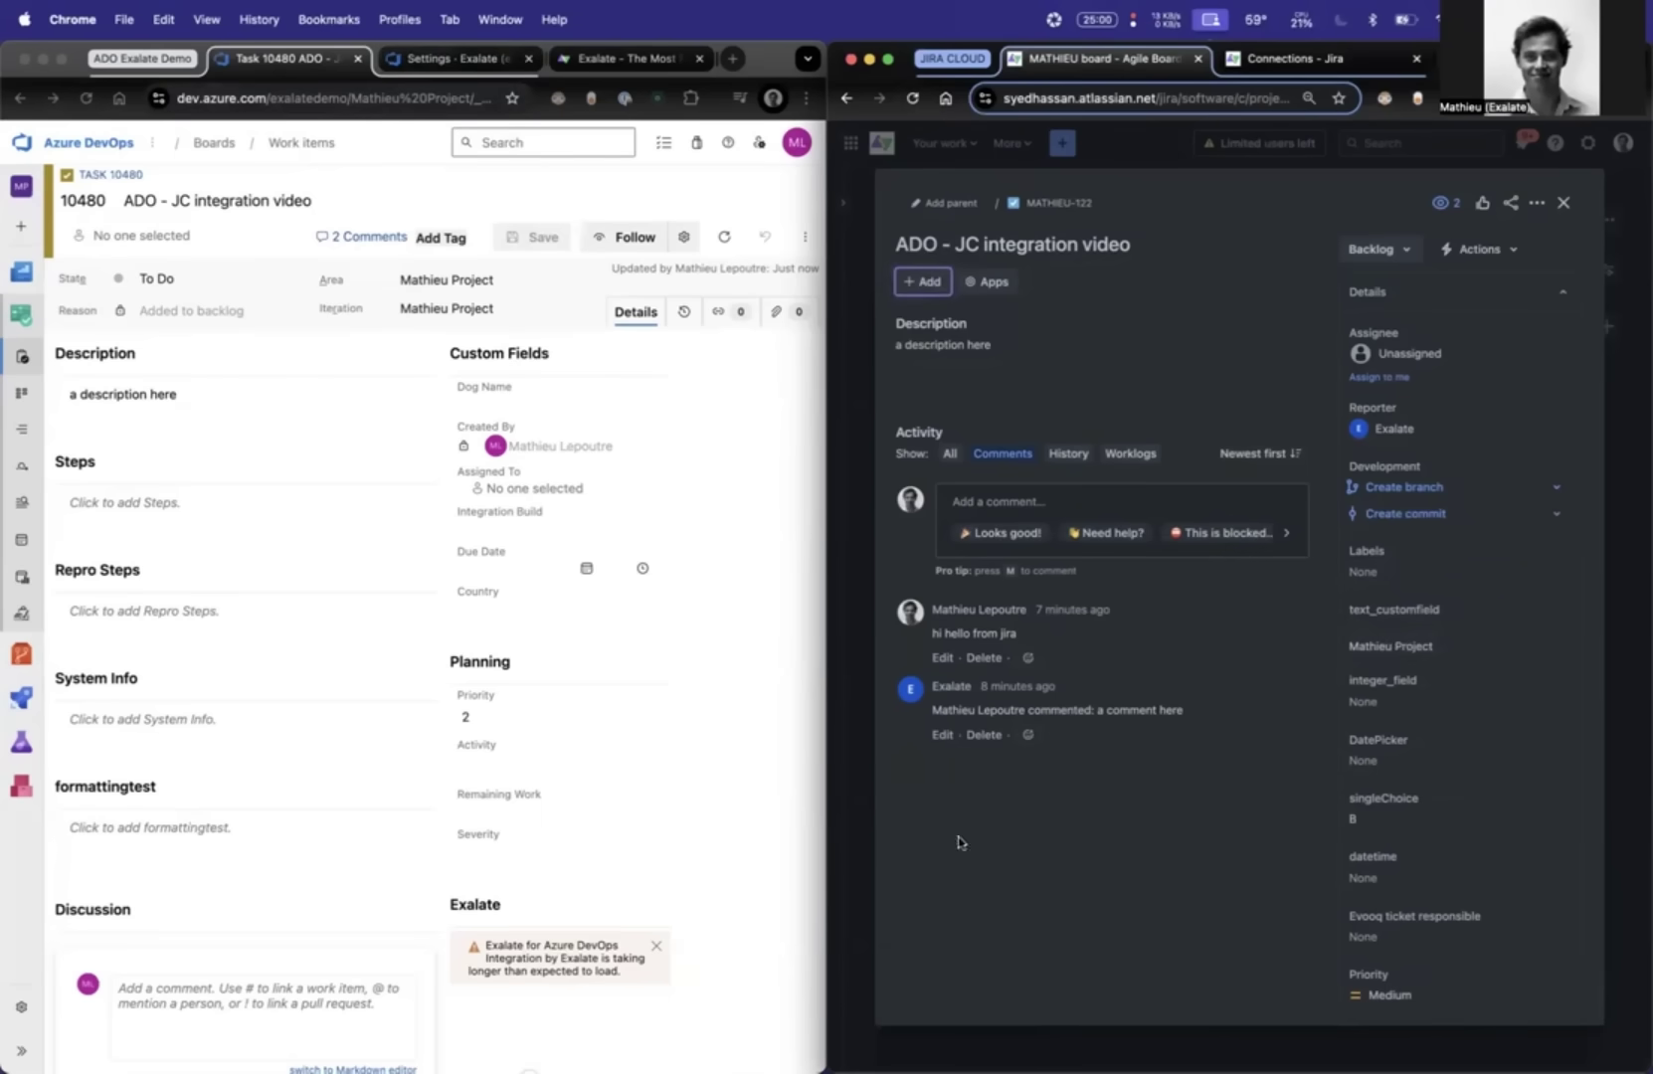
- Look over the Jira ticket's status options, leave it in Backlog, and focus the Azure DevOps window
click(1378, 249)
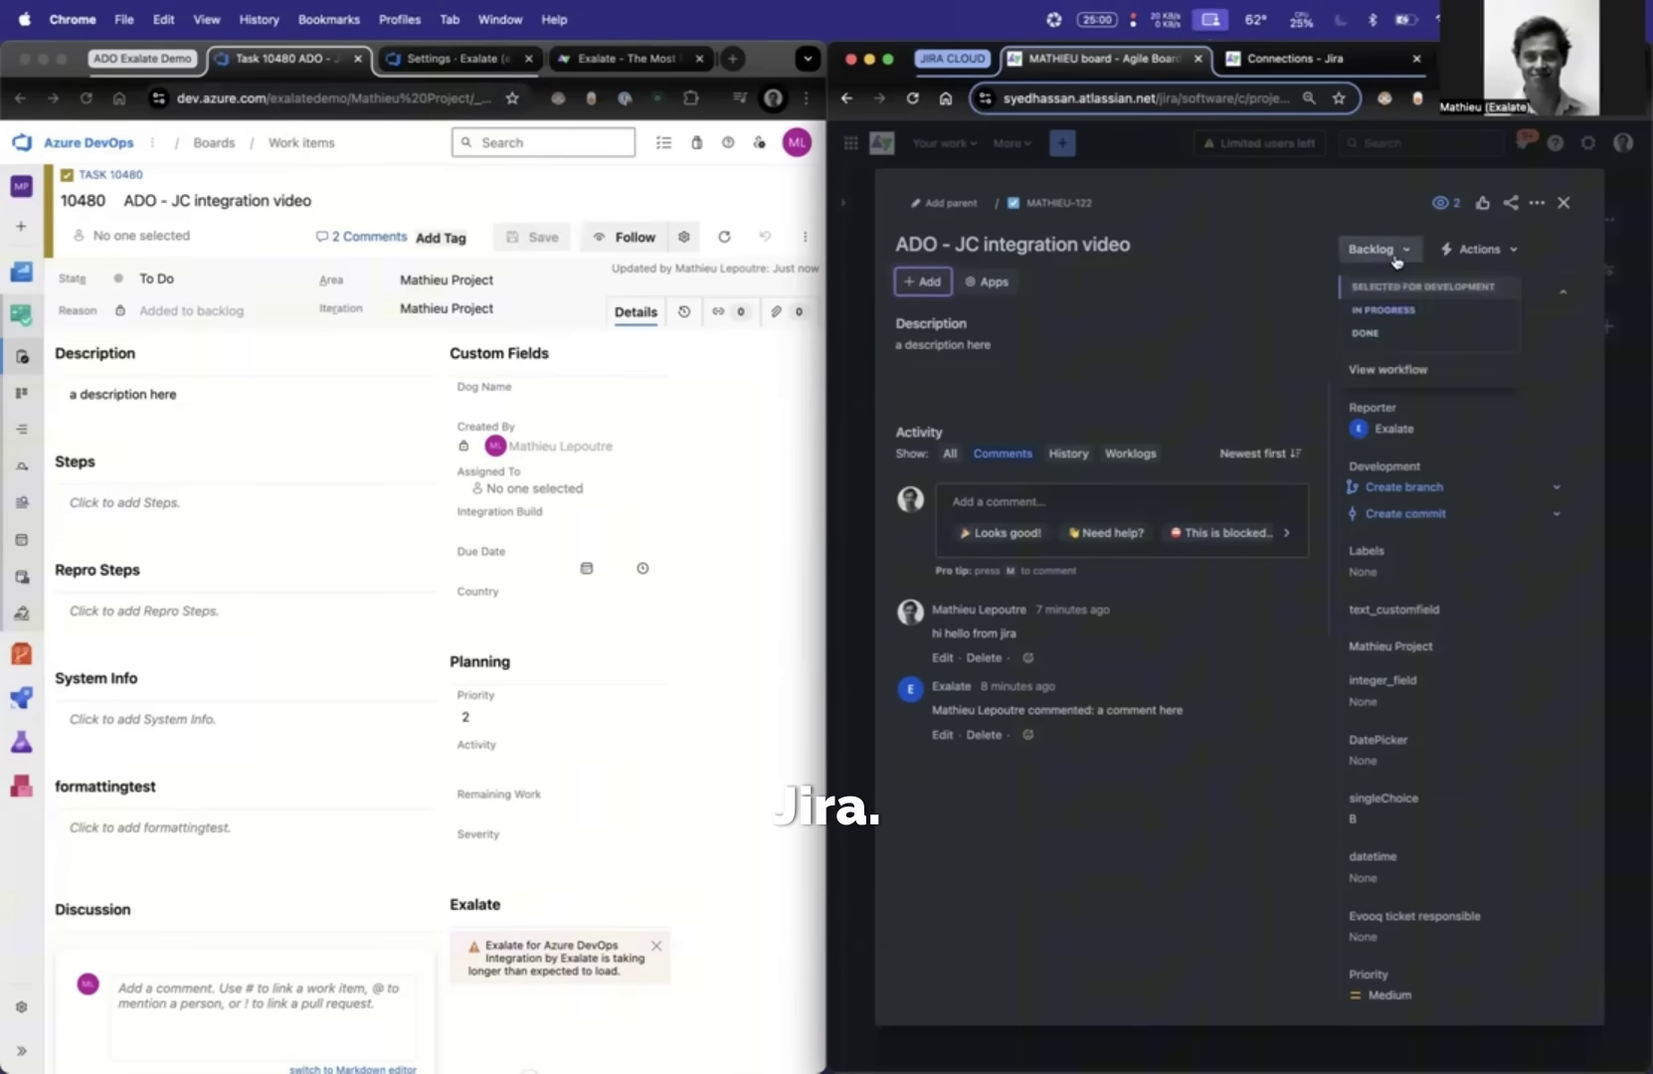
click(1219, 838)
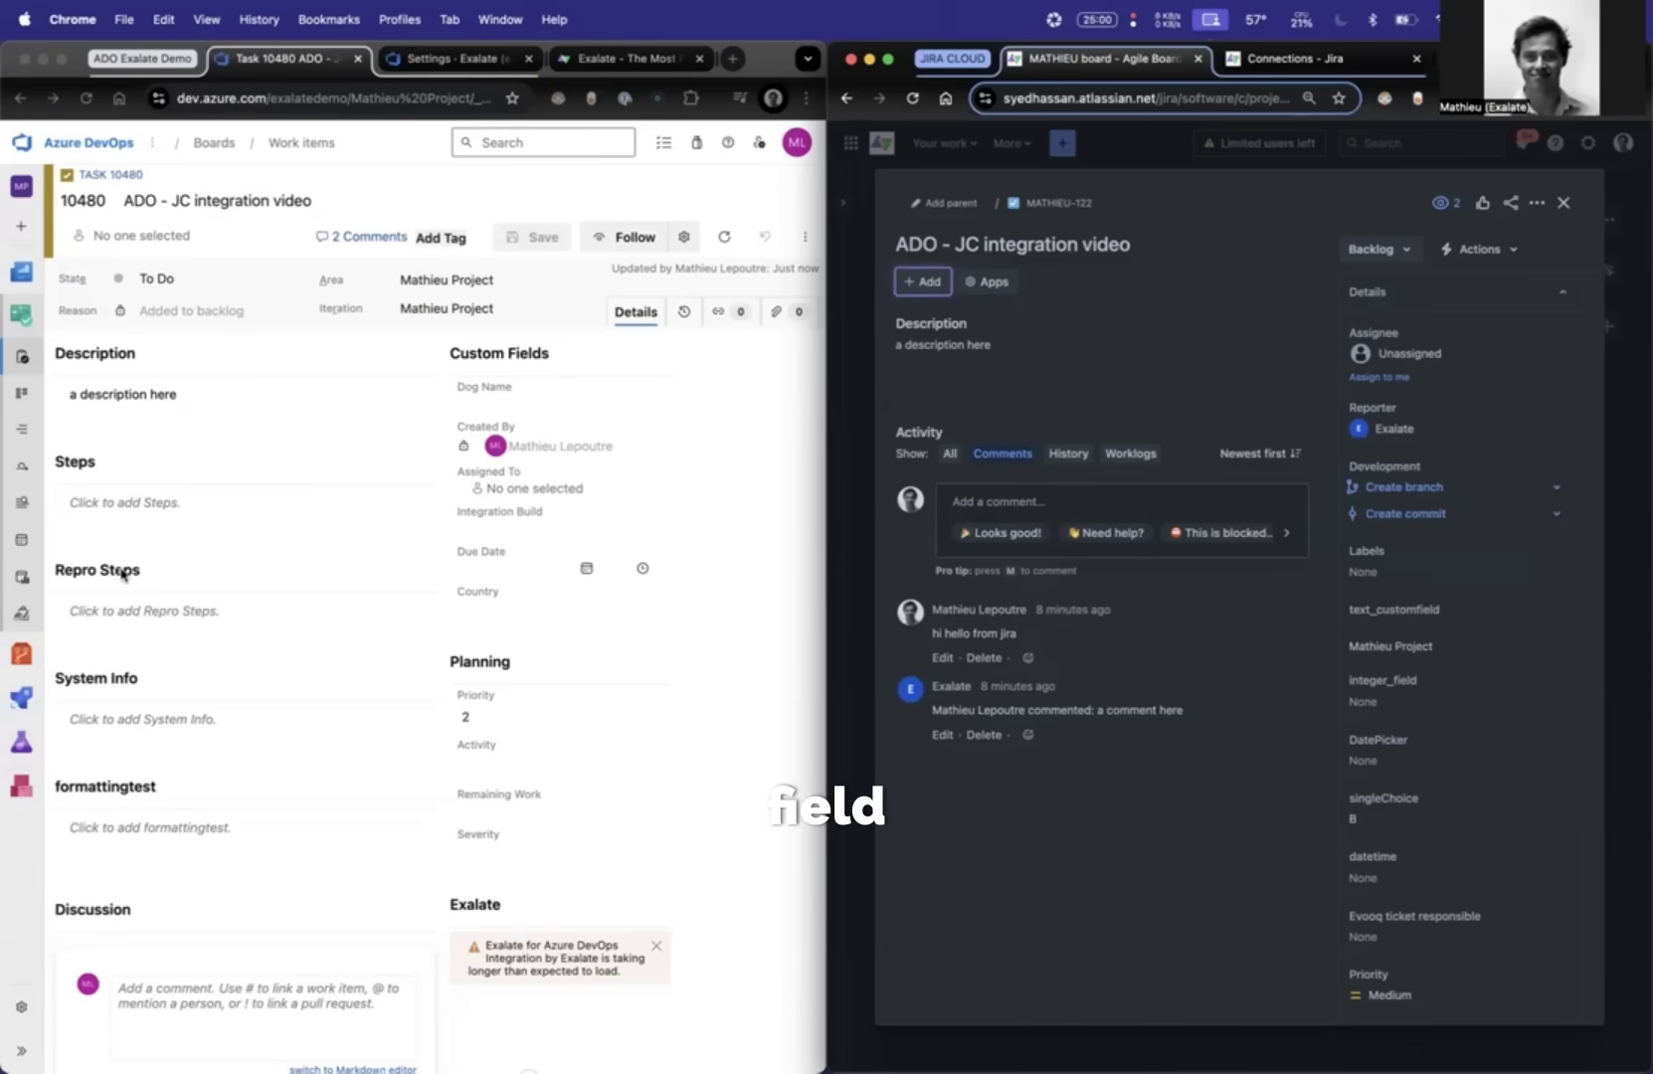
click(82, 554)
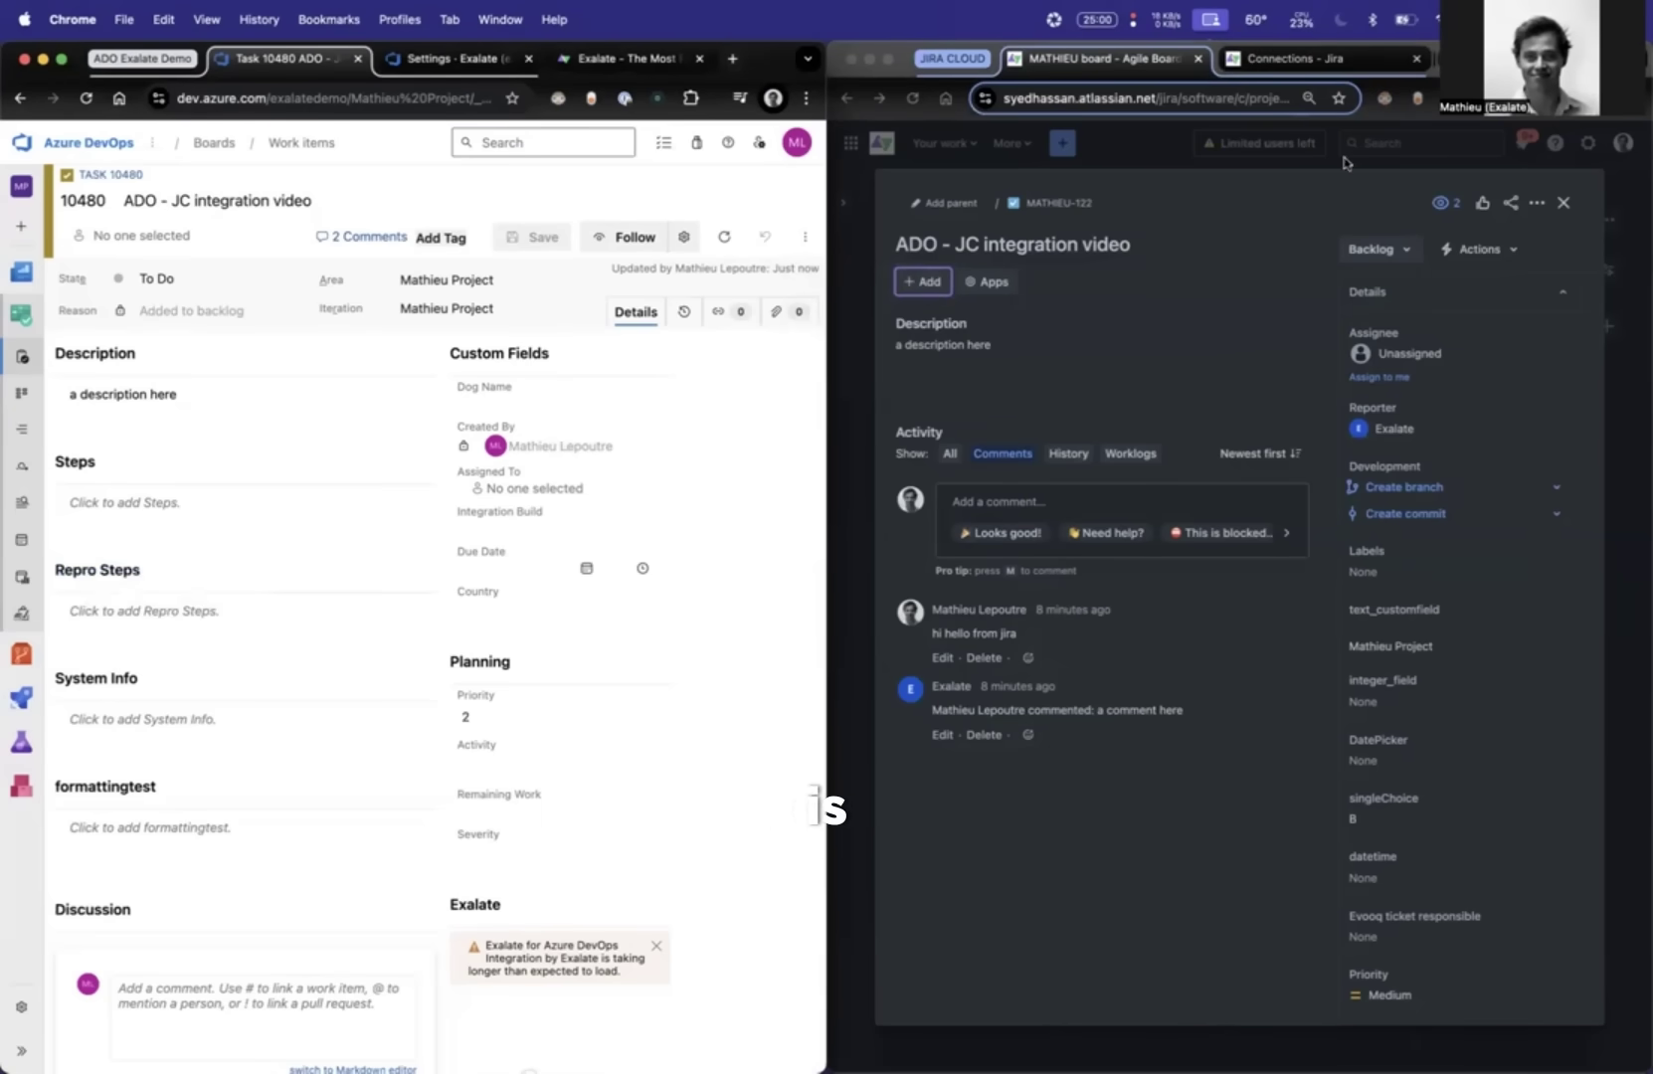
- Search Google for 'api reference azure devops exalate' and open Exalate's Azure DevOps API Reference page
key(super+t)
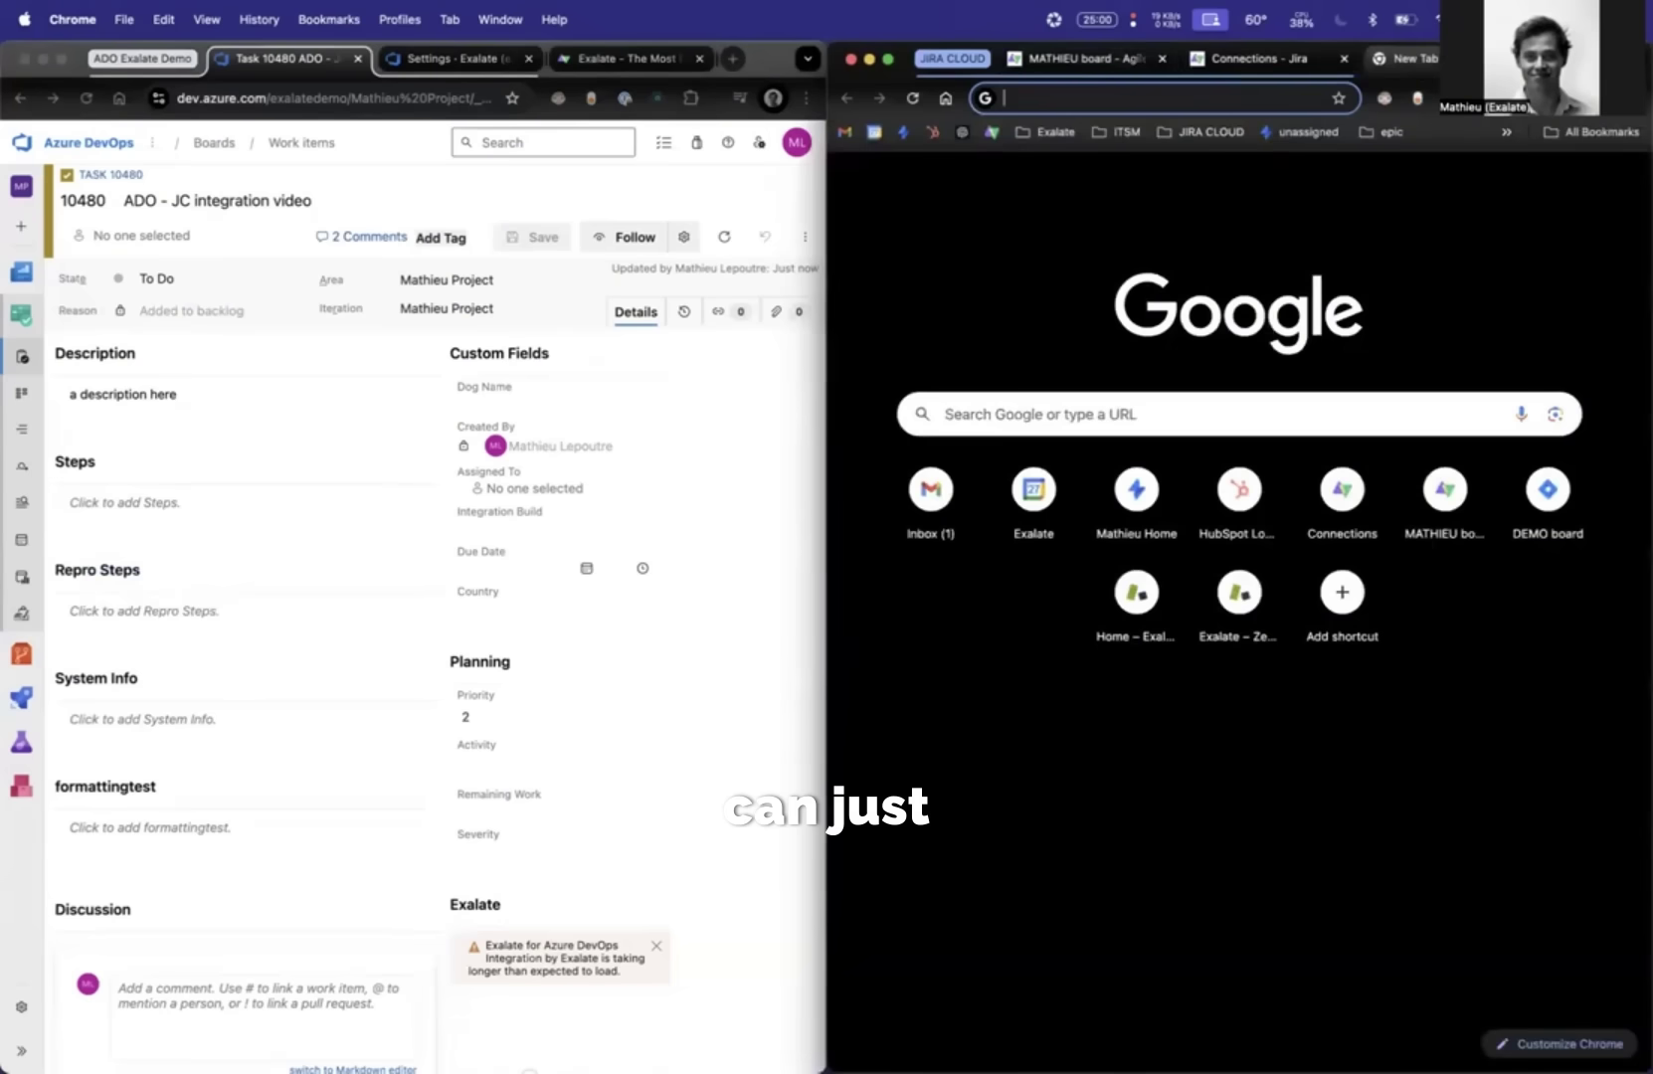
text(api reference)
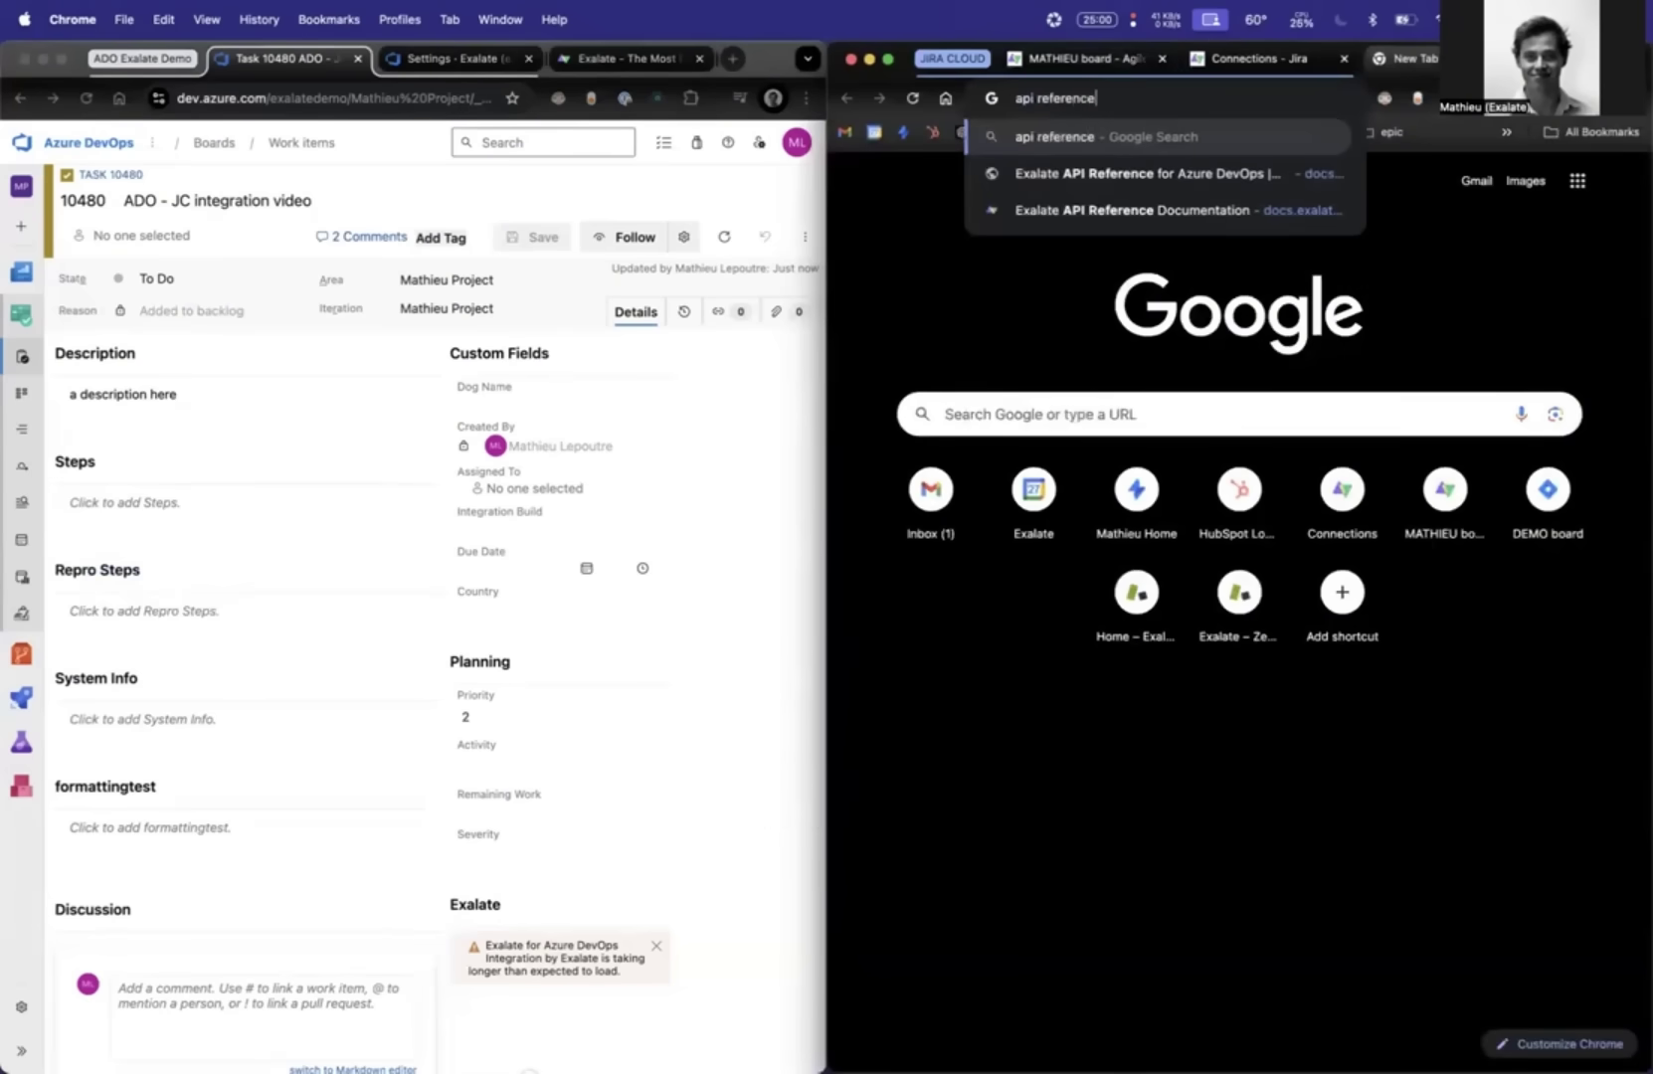
text( azure devops)
key(Return)
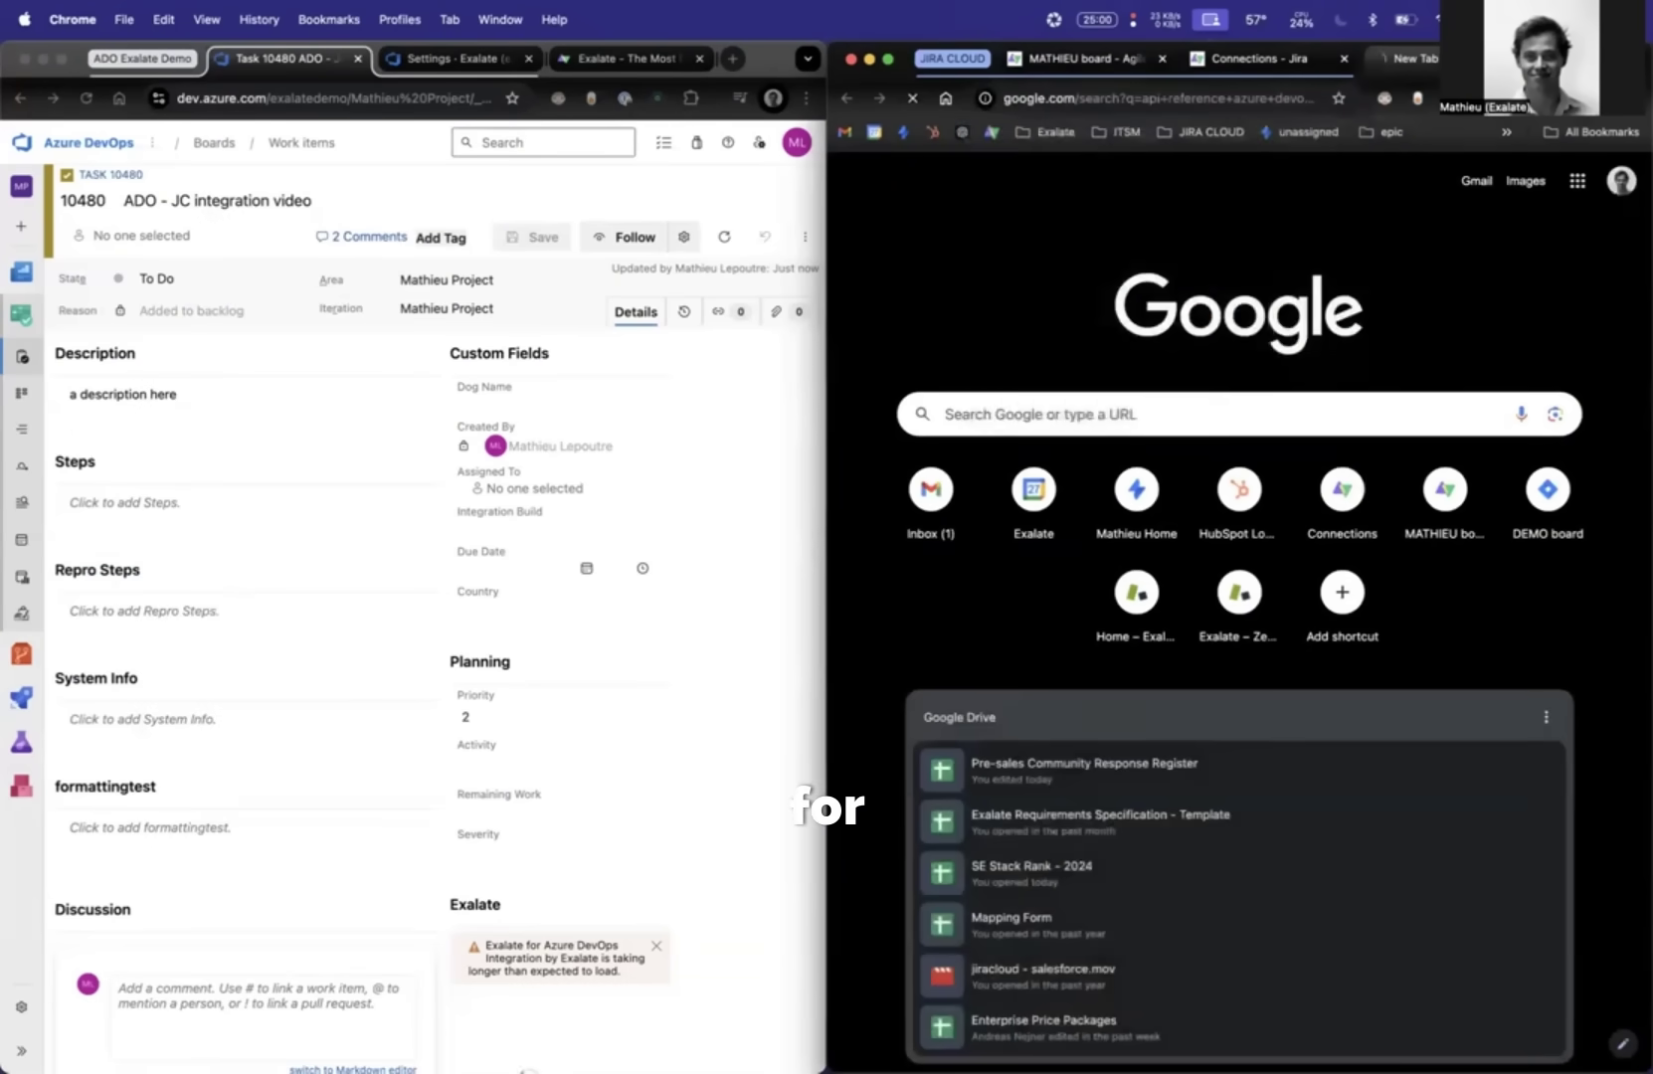
click(936, 171)
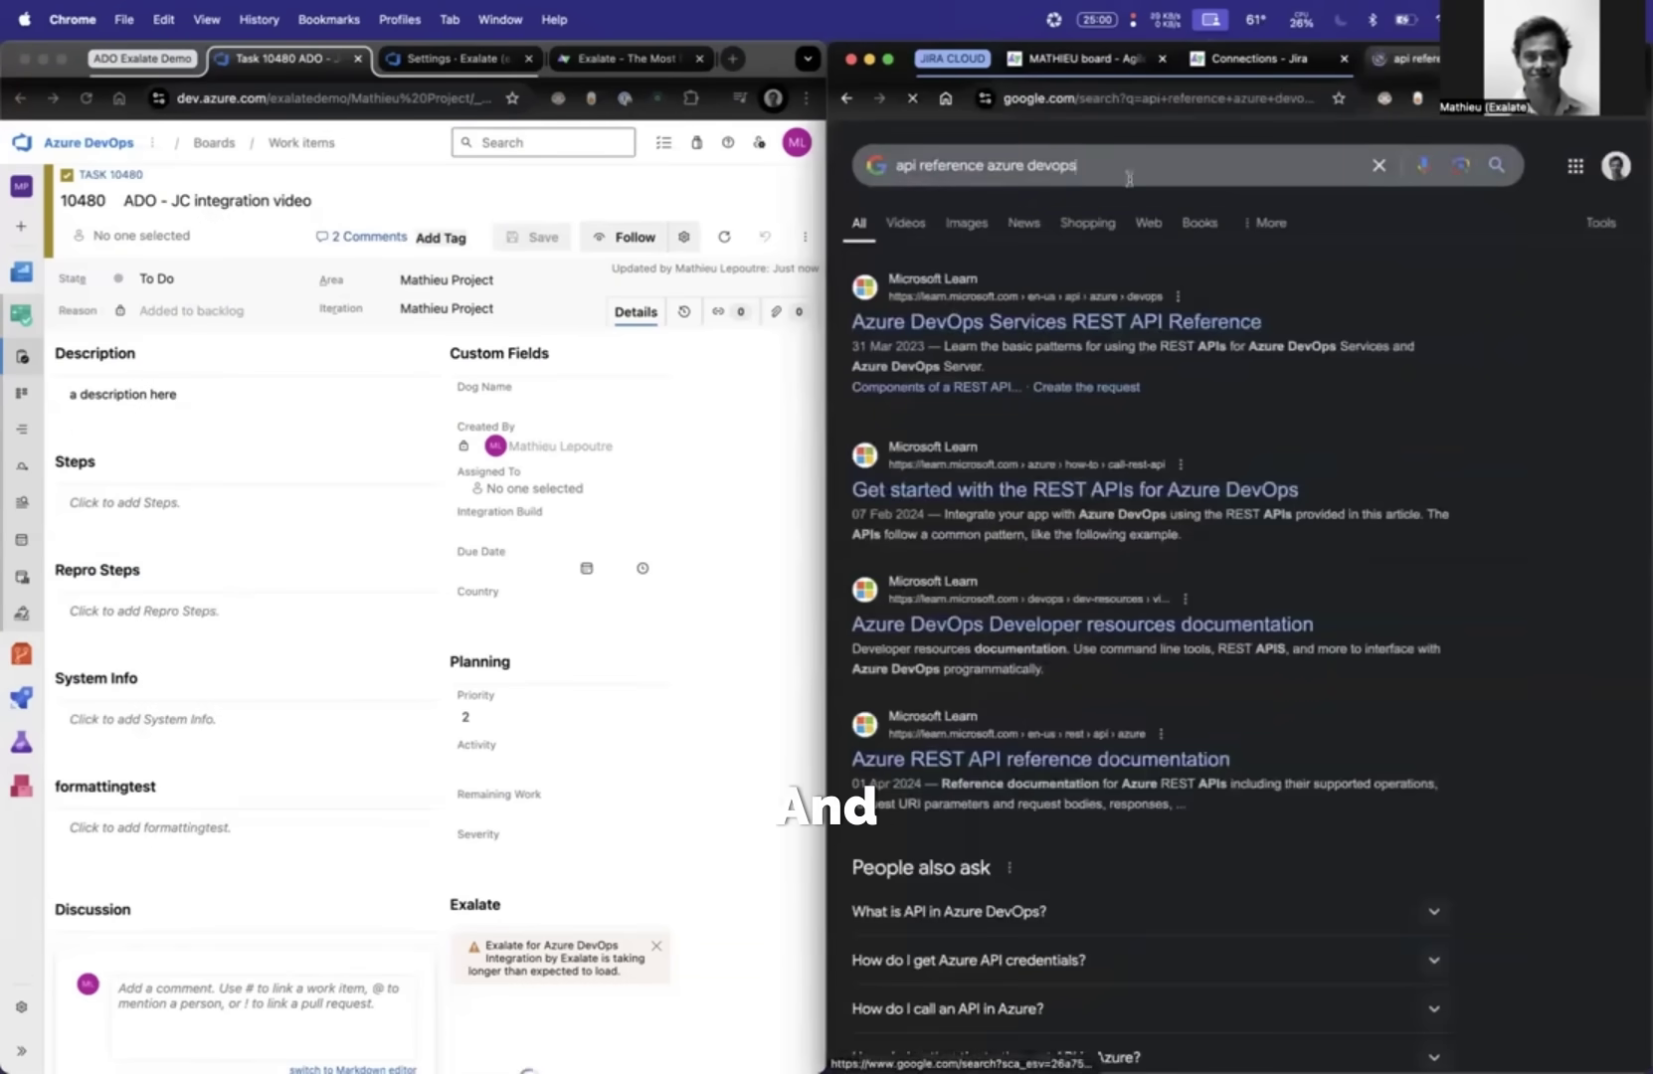
text(exalate)
key(Return)
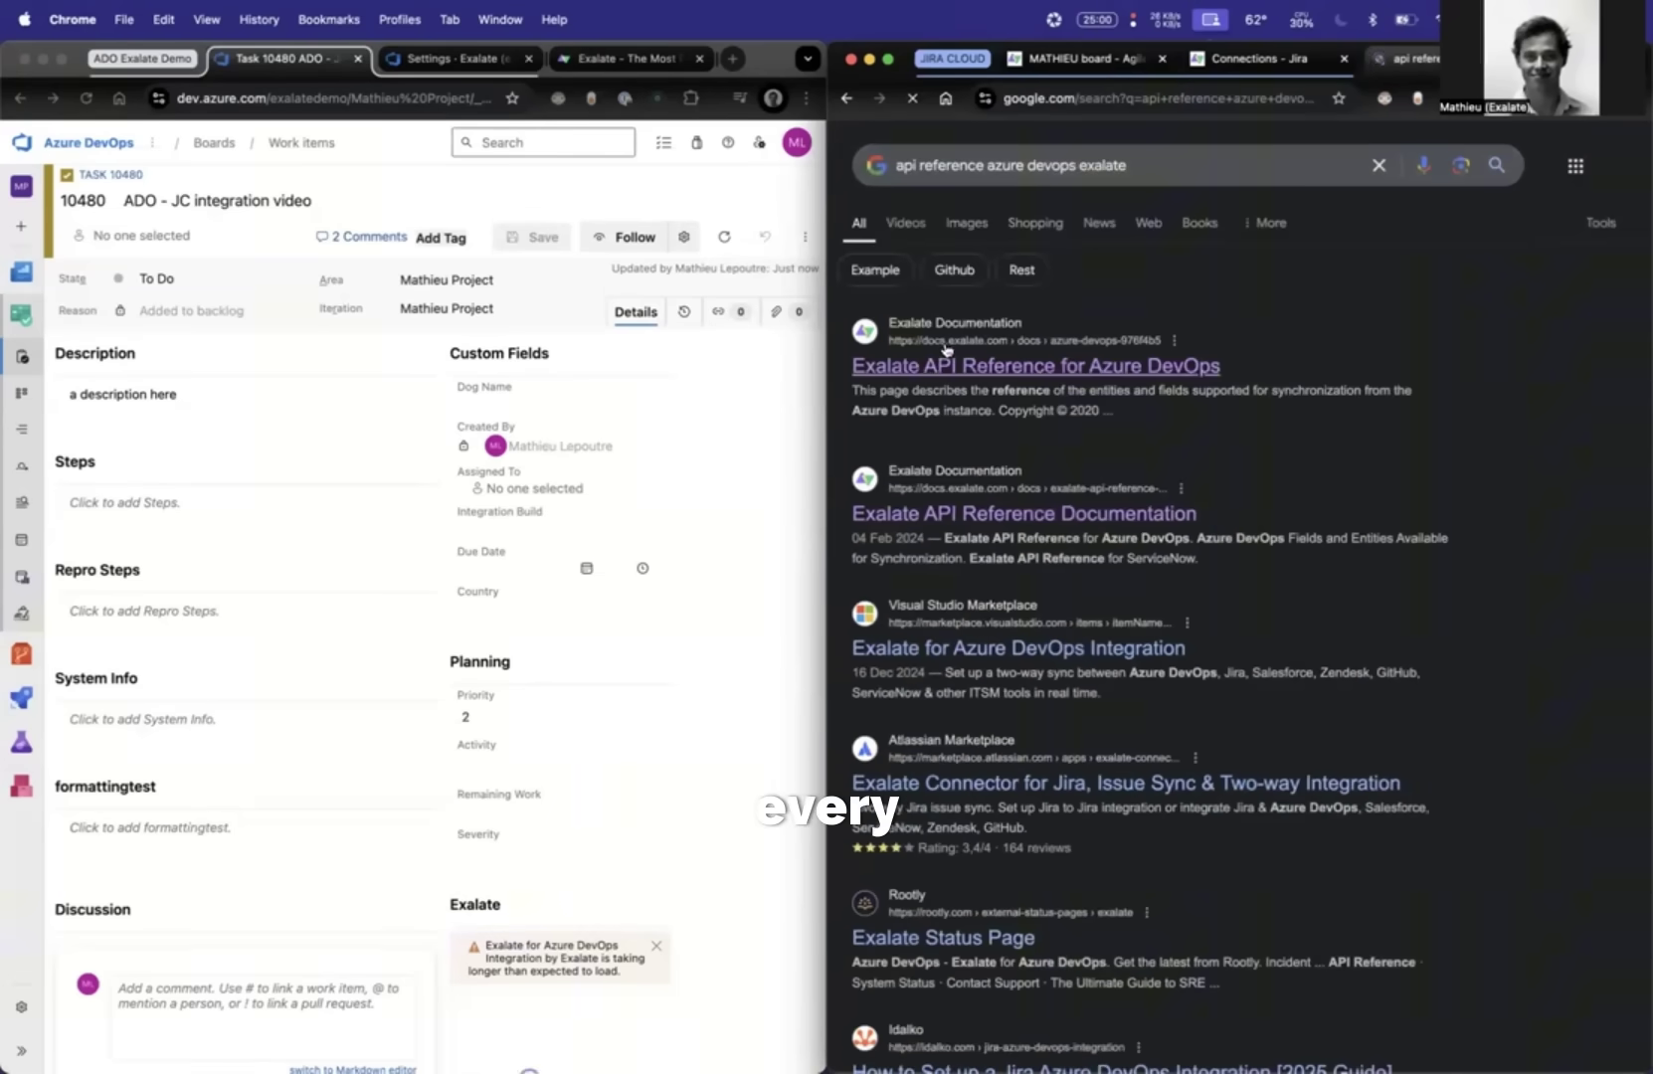
click(930, 366)
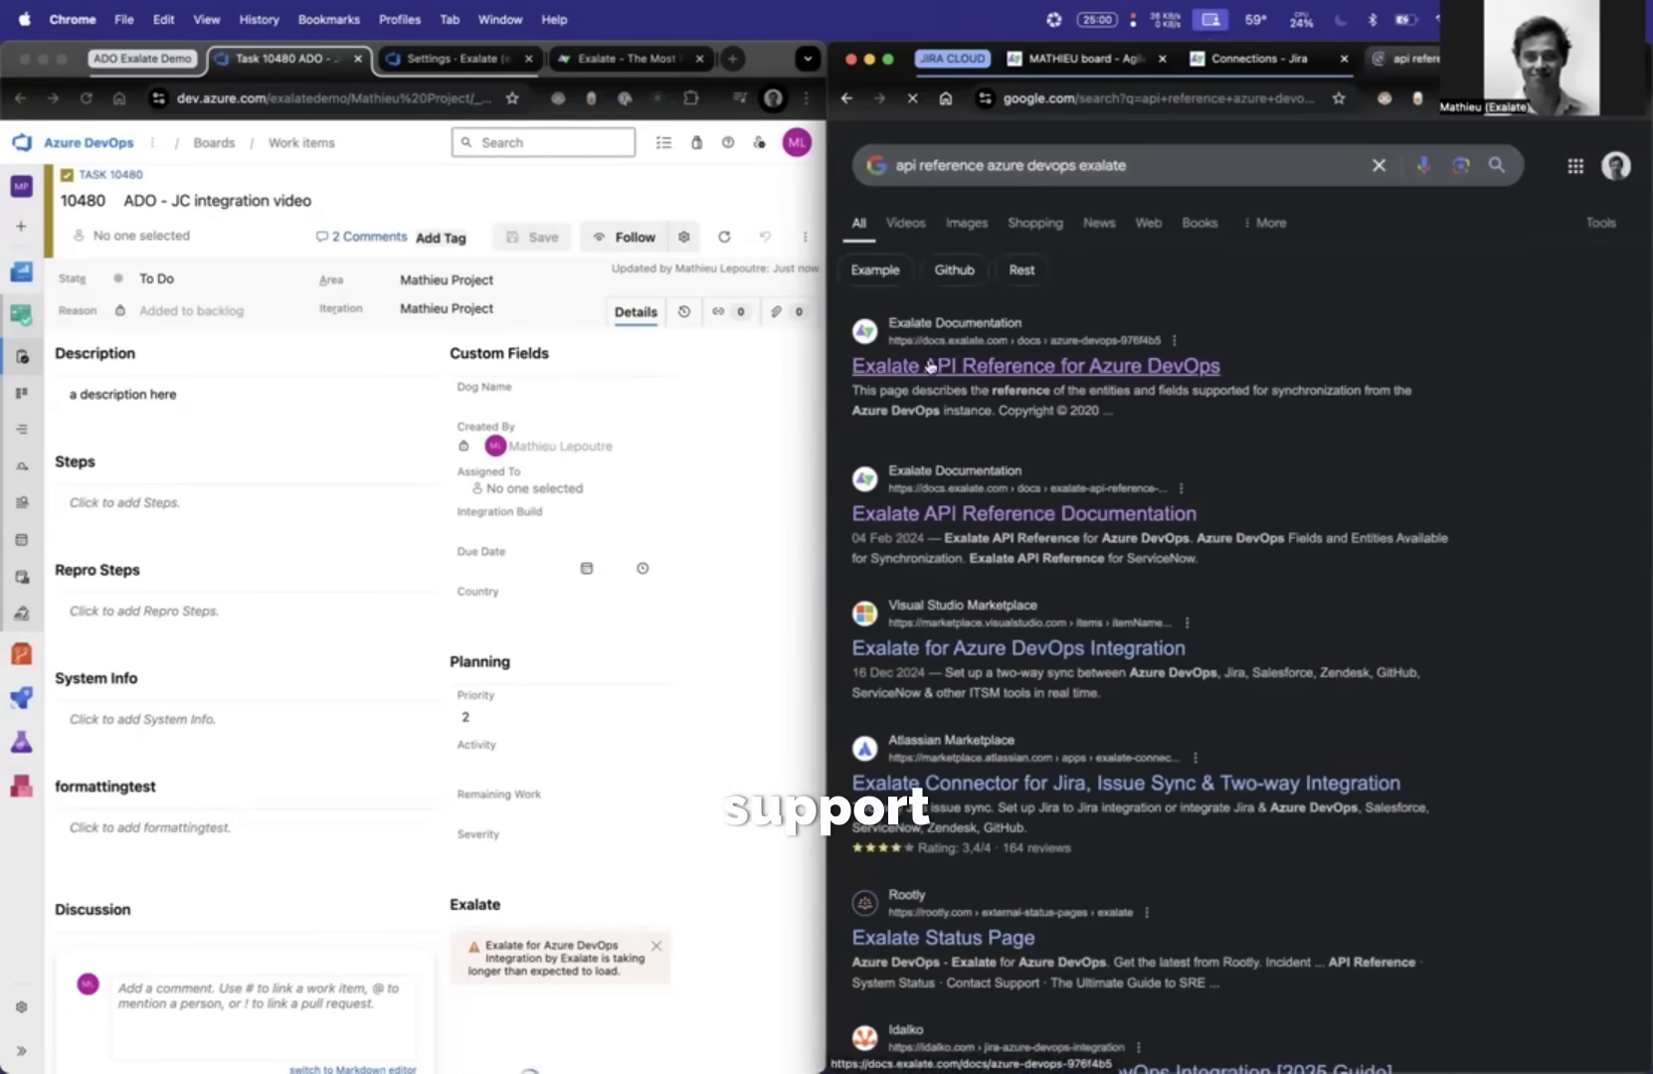
- Open the fields-and-entities article and copy workItem."Microsoft.VSTS.TCM.ReproSteps" from row 19
click(1074, 426)
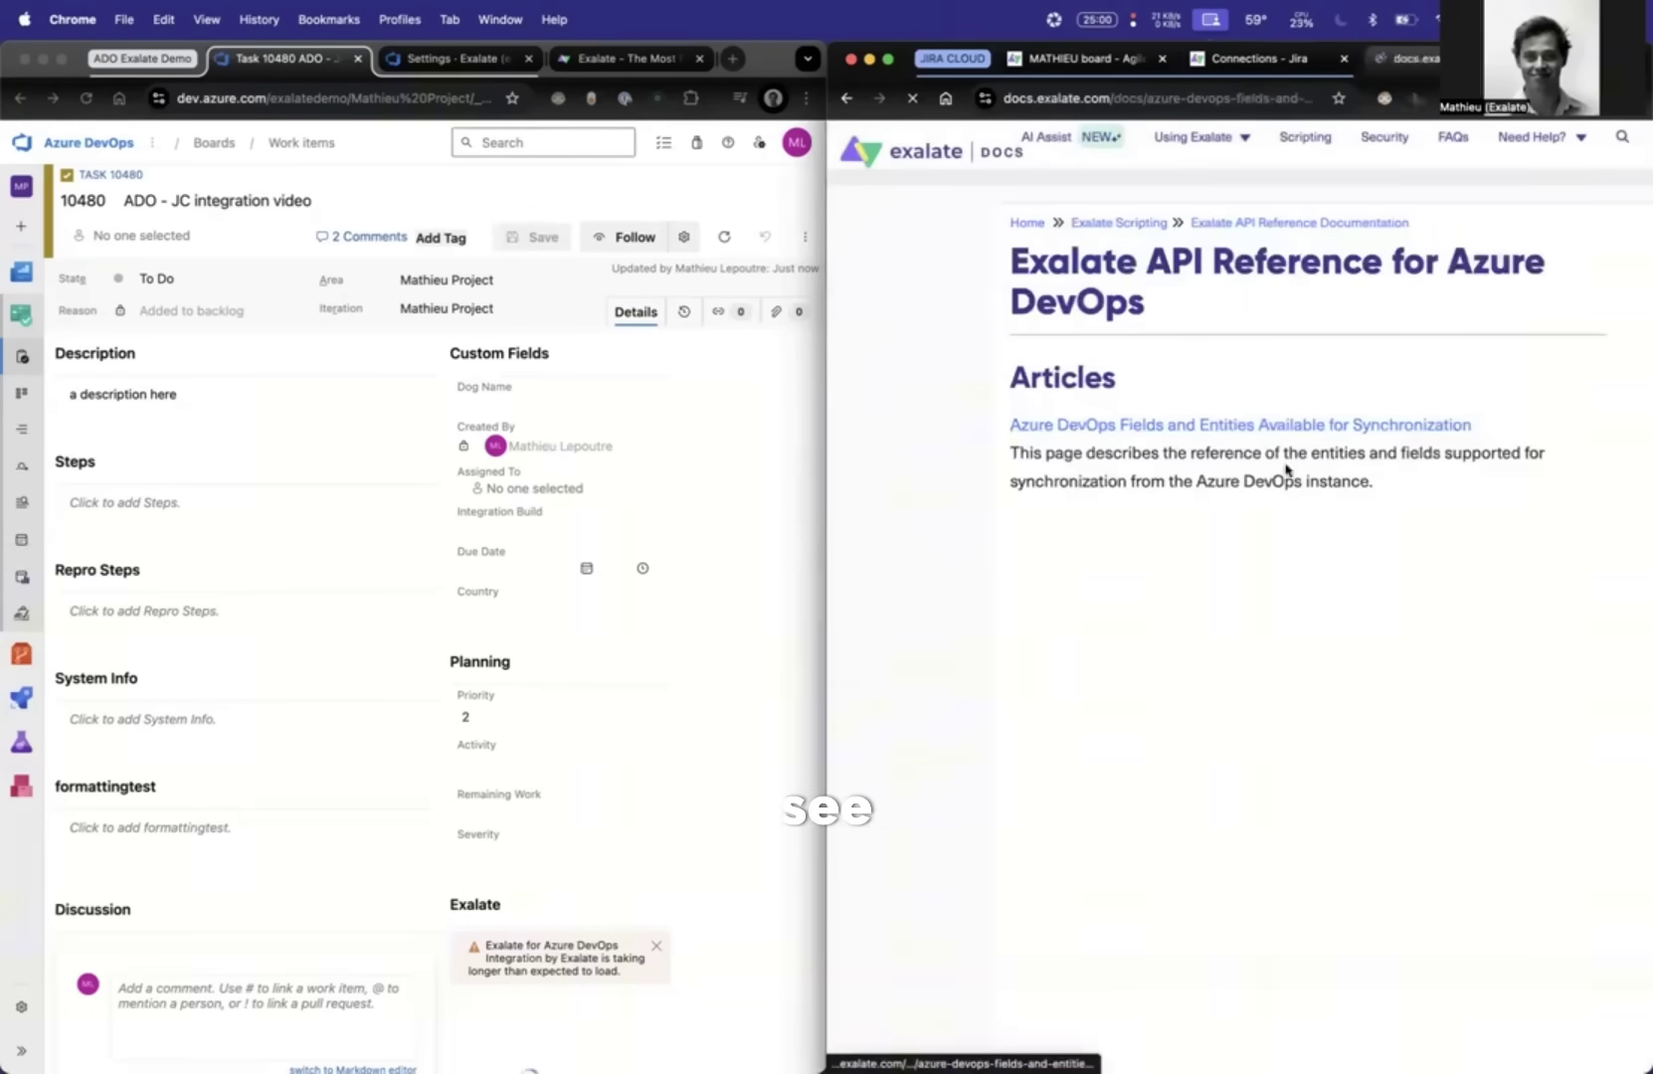
key(ctrl+alt+Return)
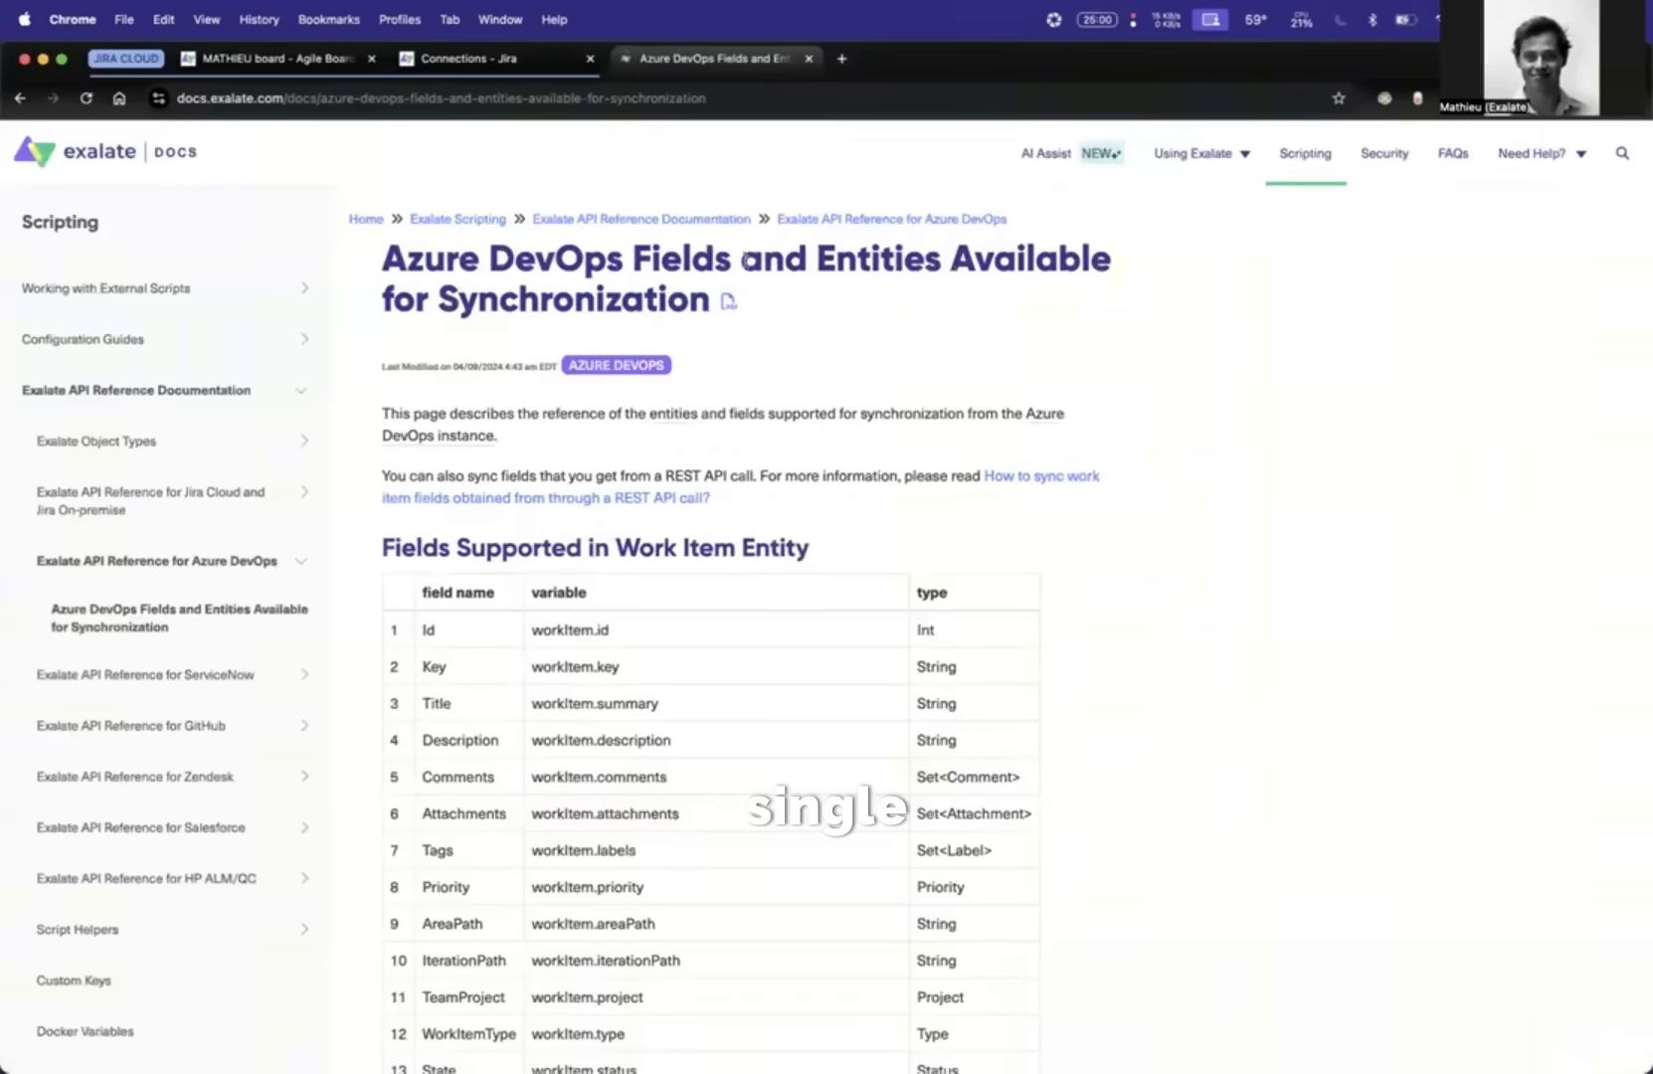
scroll(557, 786, down, 3)
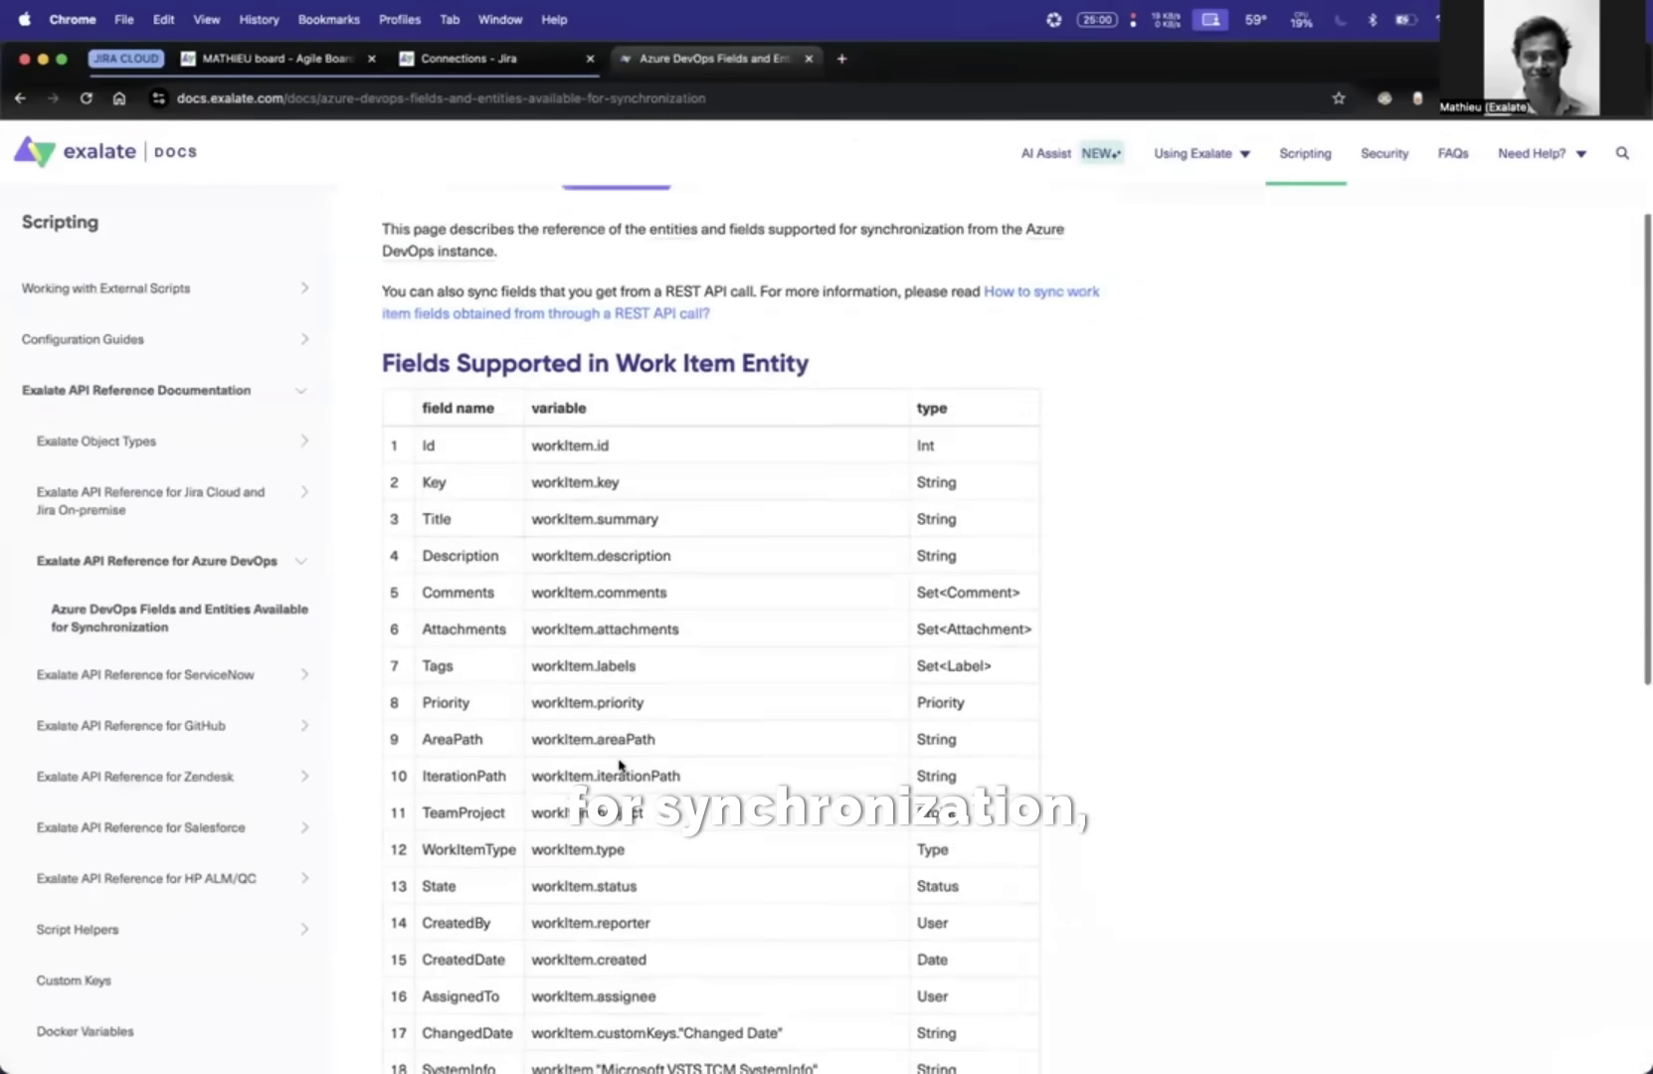
scroll(522, 907, down, 2)
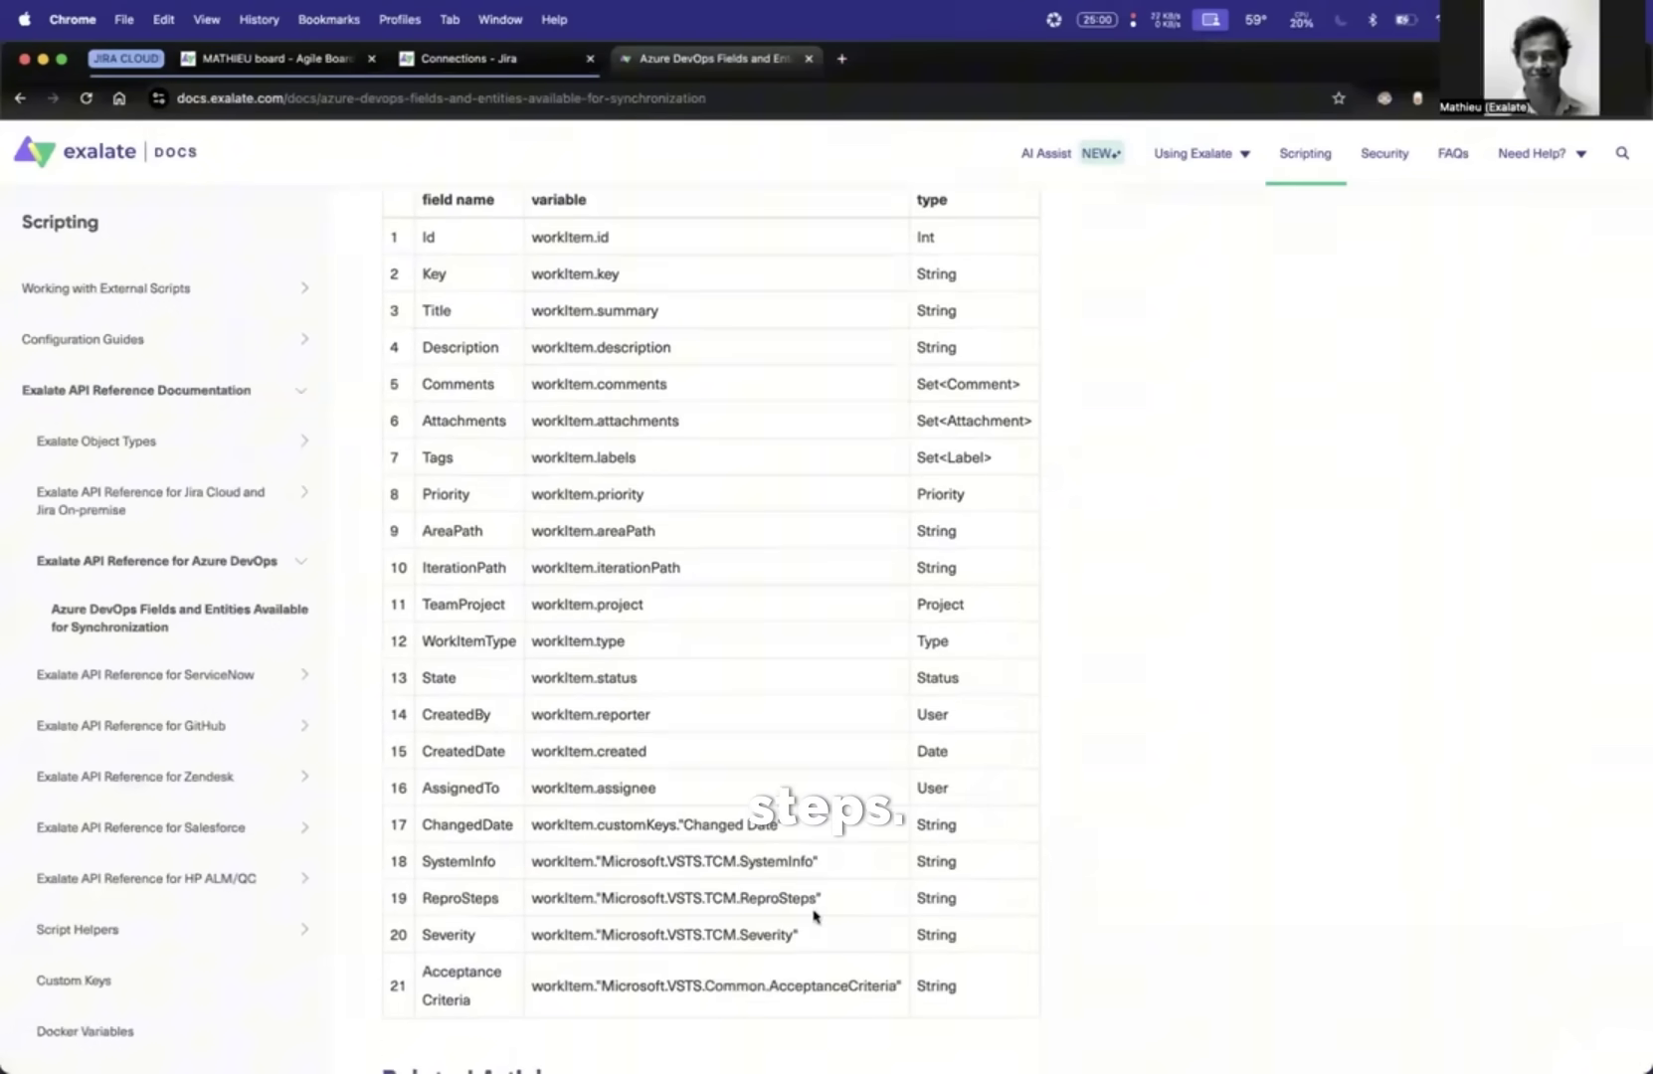
drag(822, 898, 535, 898)
key(super+c)
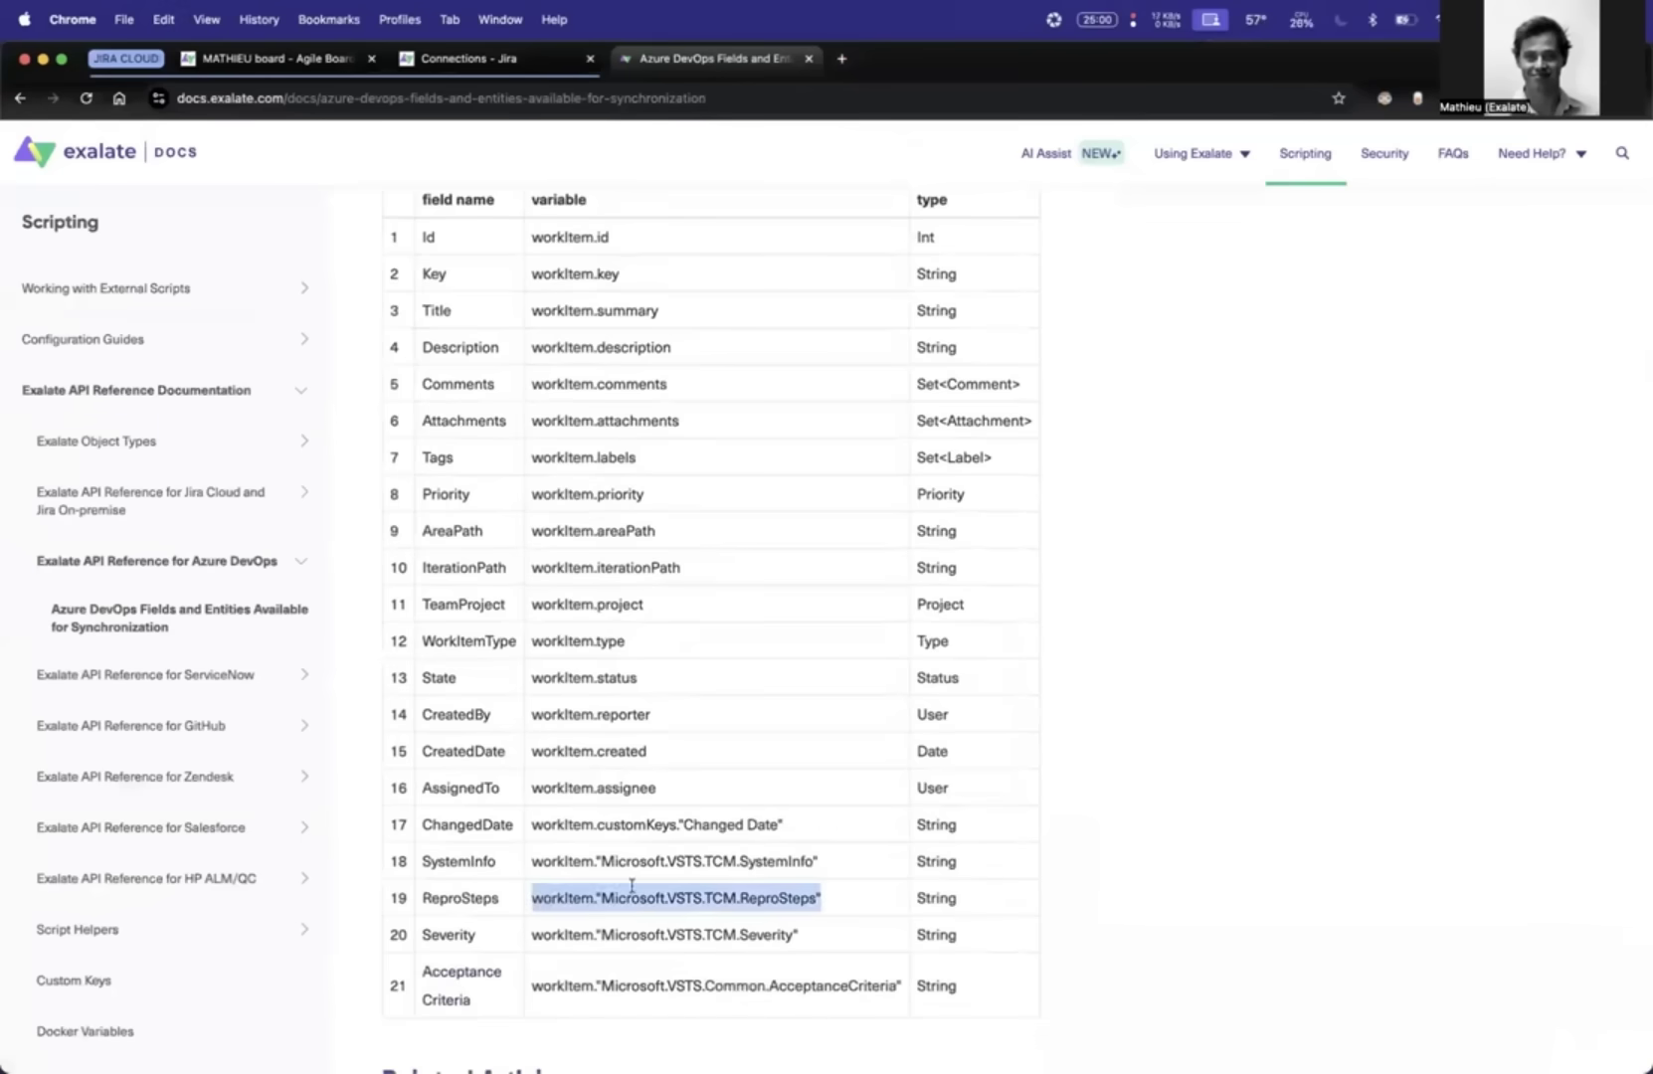
- Close the docs and scroll Azure DevOps' Exalate settings down to Incoming sync, with Jira's Exalate connections beside it
click(808, 58)
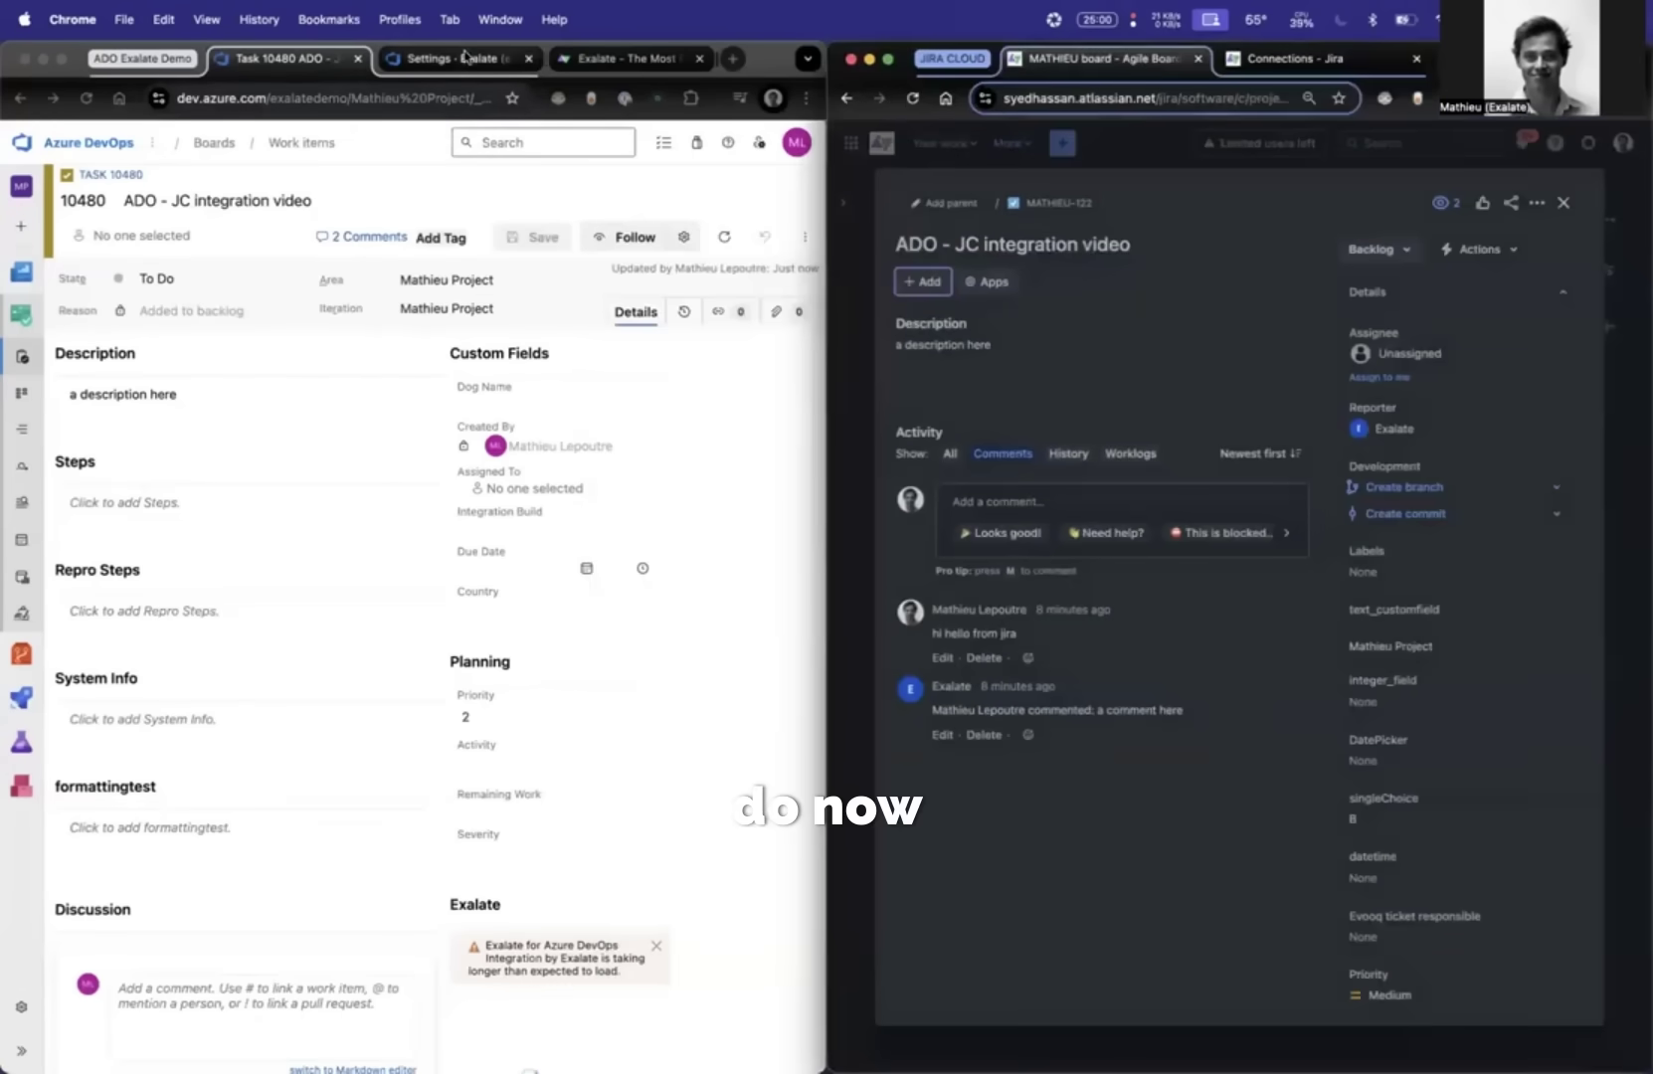
click(458, 59)
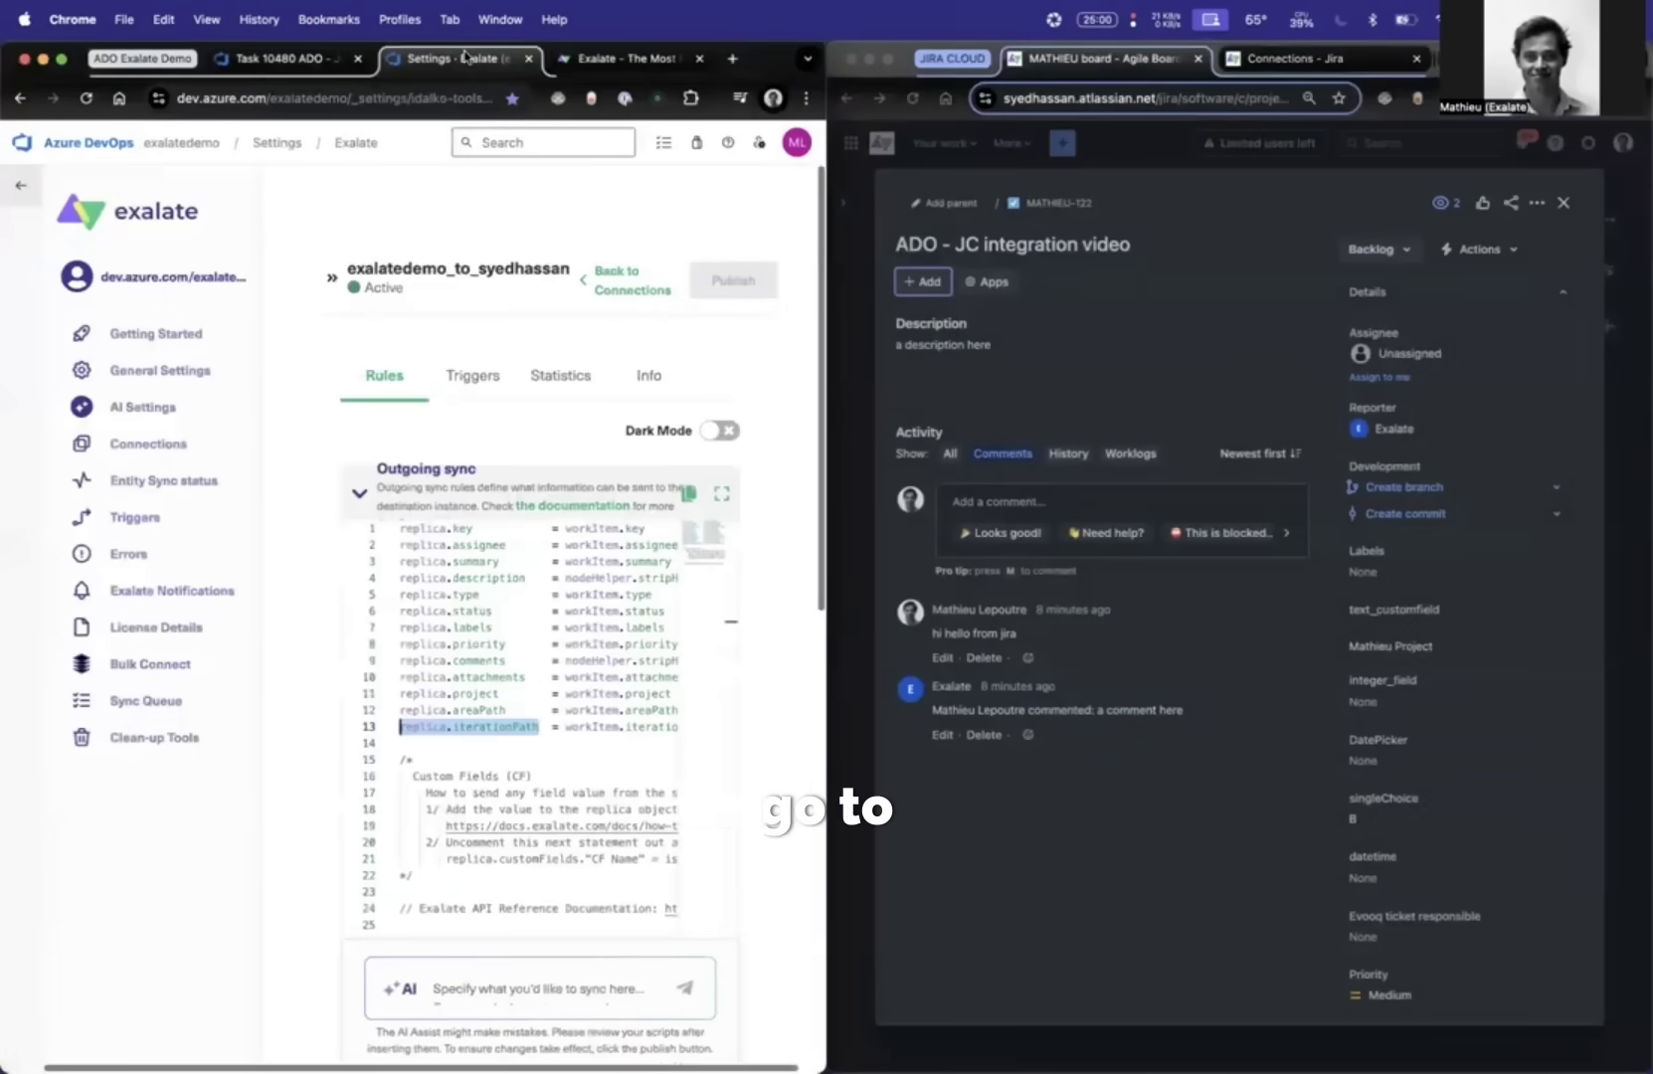
scroll(280, 654, down, 10)
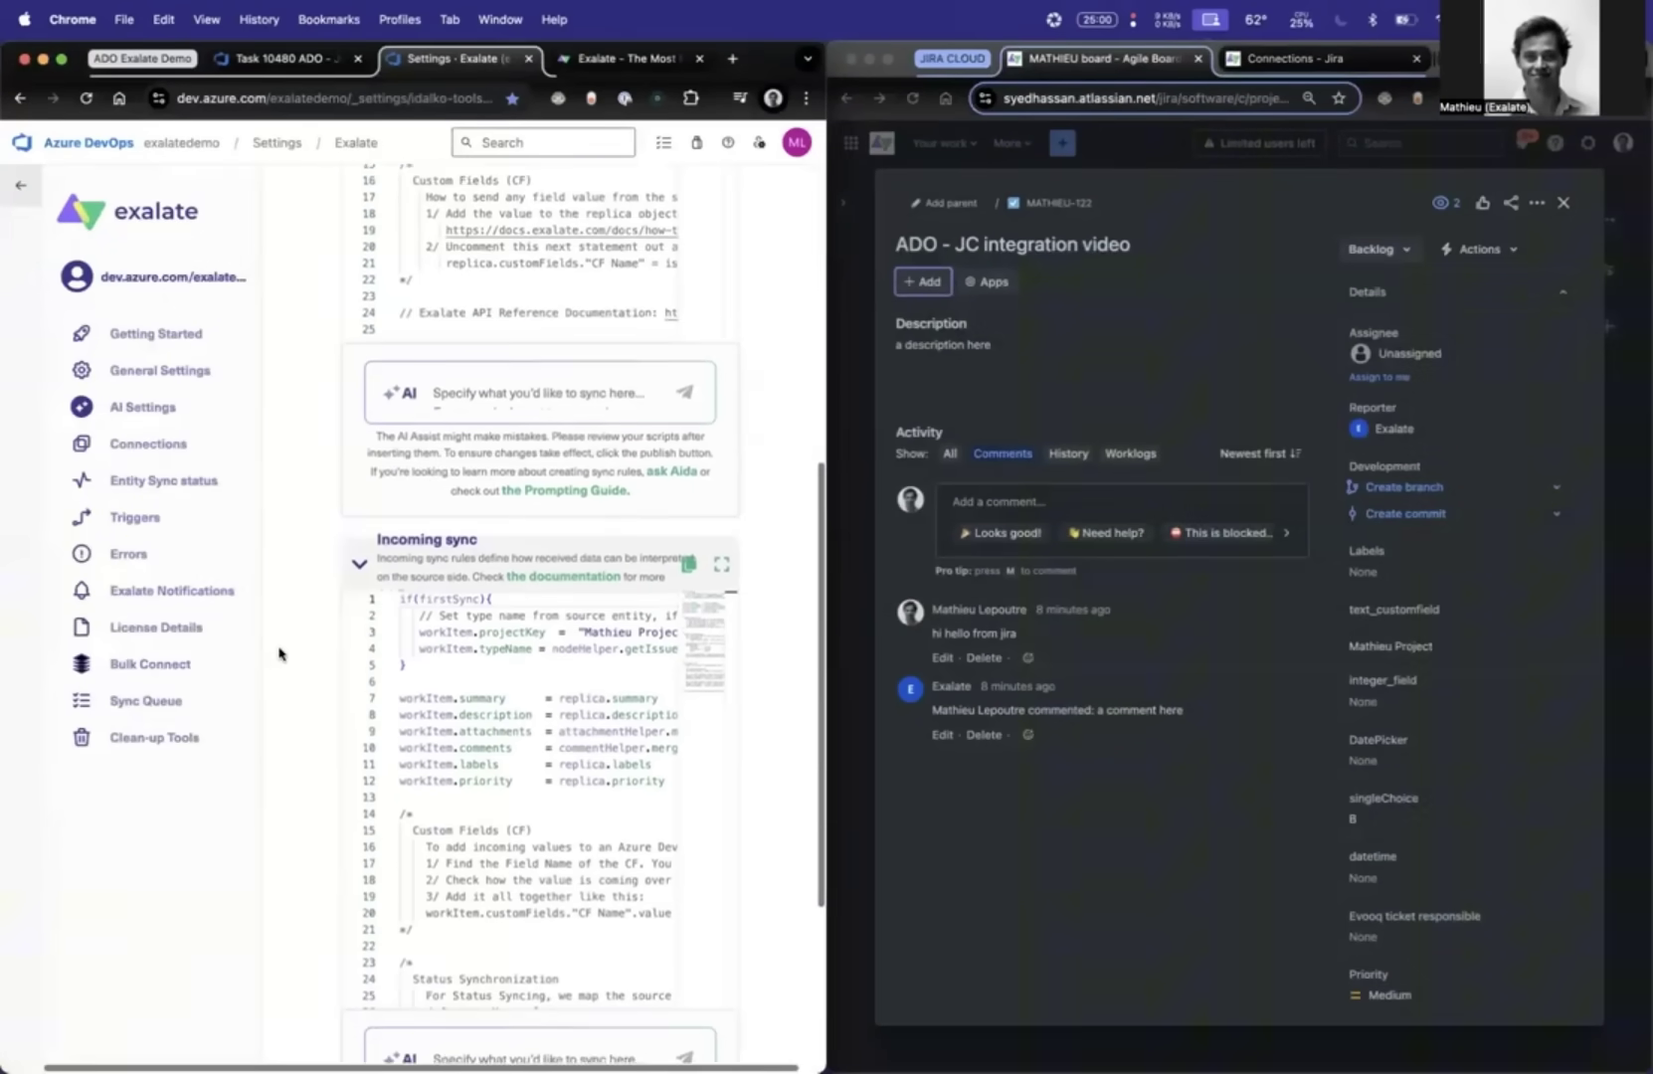
scroll(280, 654, down, 1)
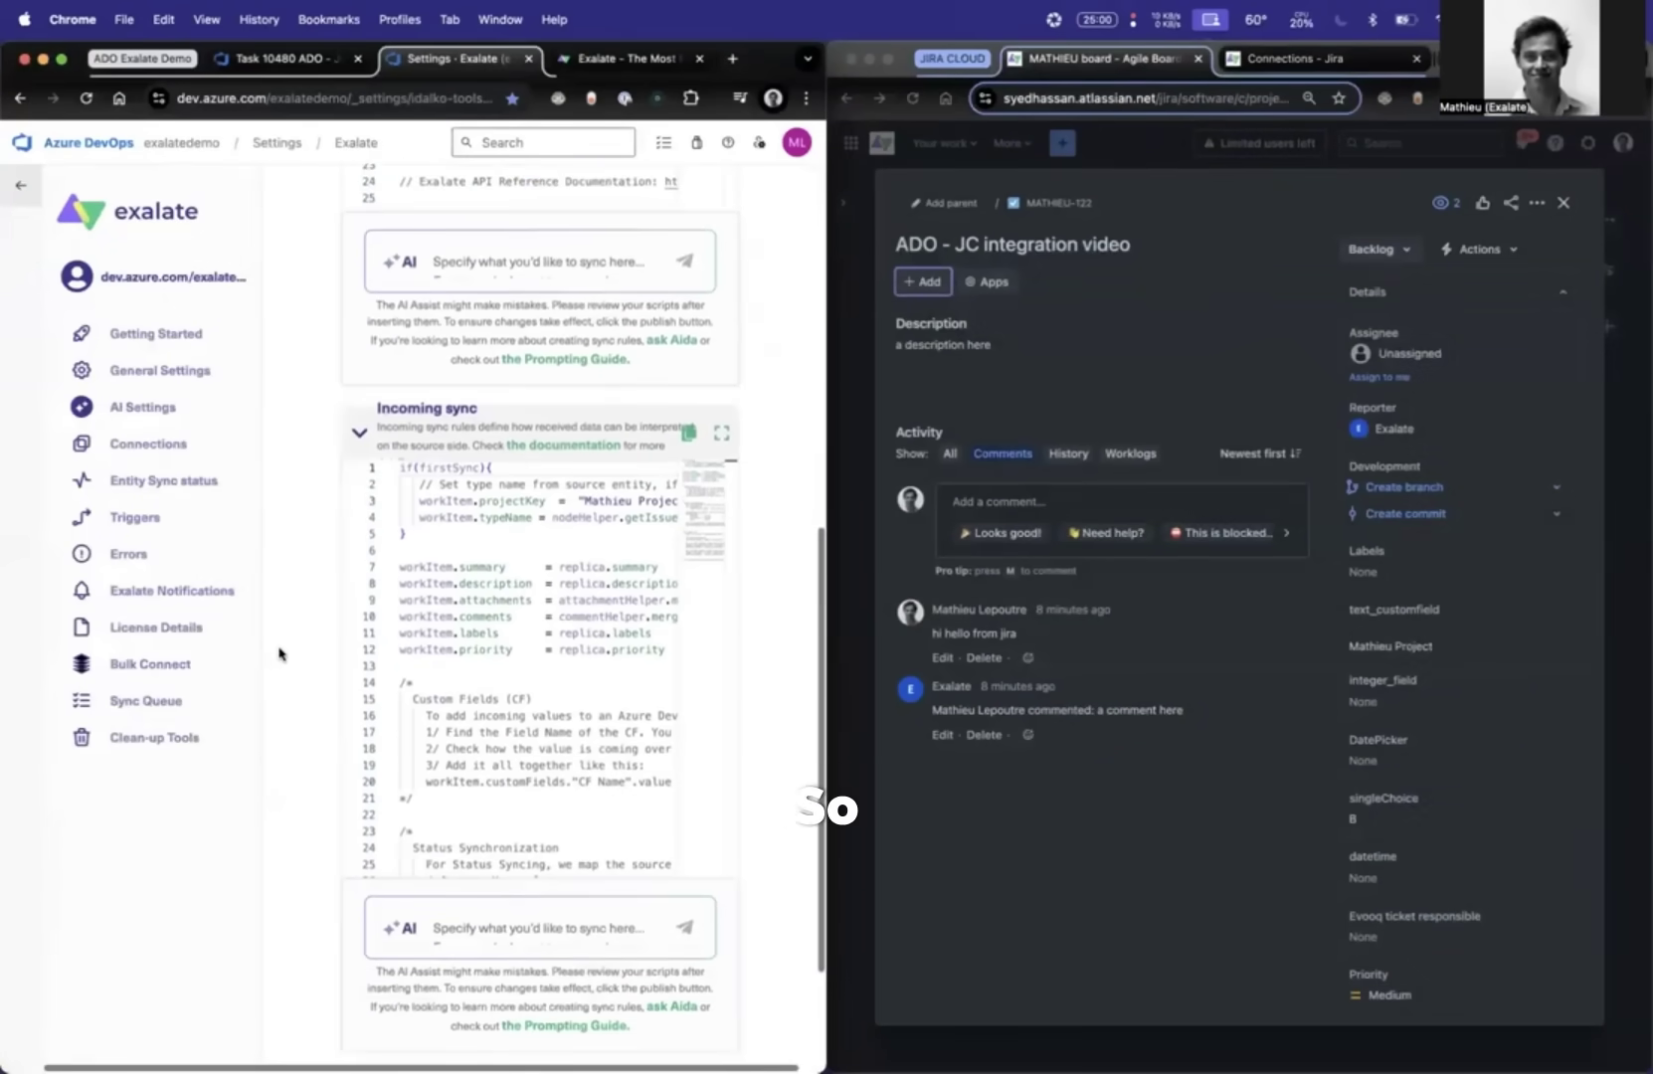
click(1327, 66)
click(1136, 64)
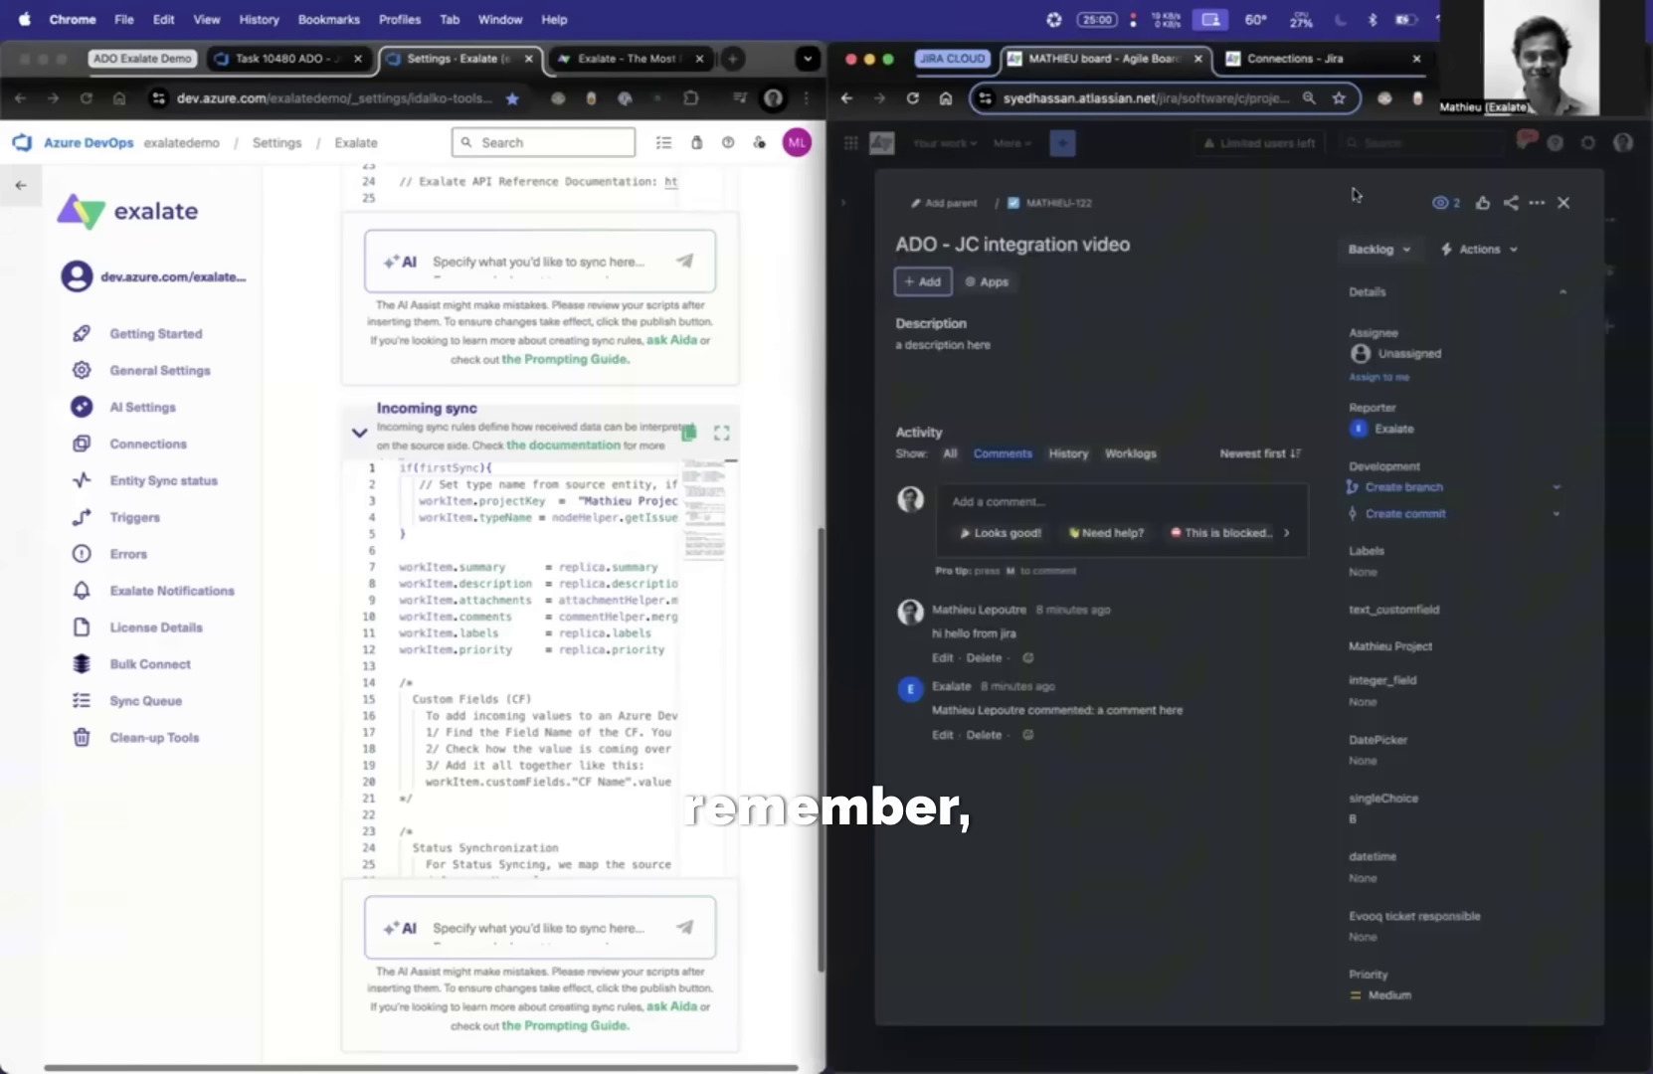
- Review the description and status mappings in the Jira side's outgoing sync rules
click(1314, 61)
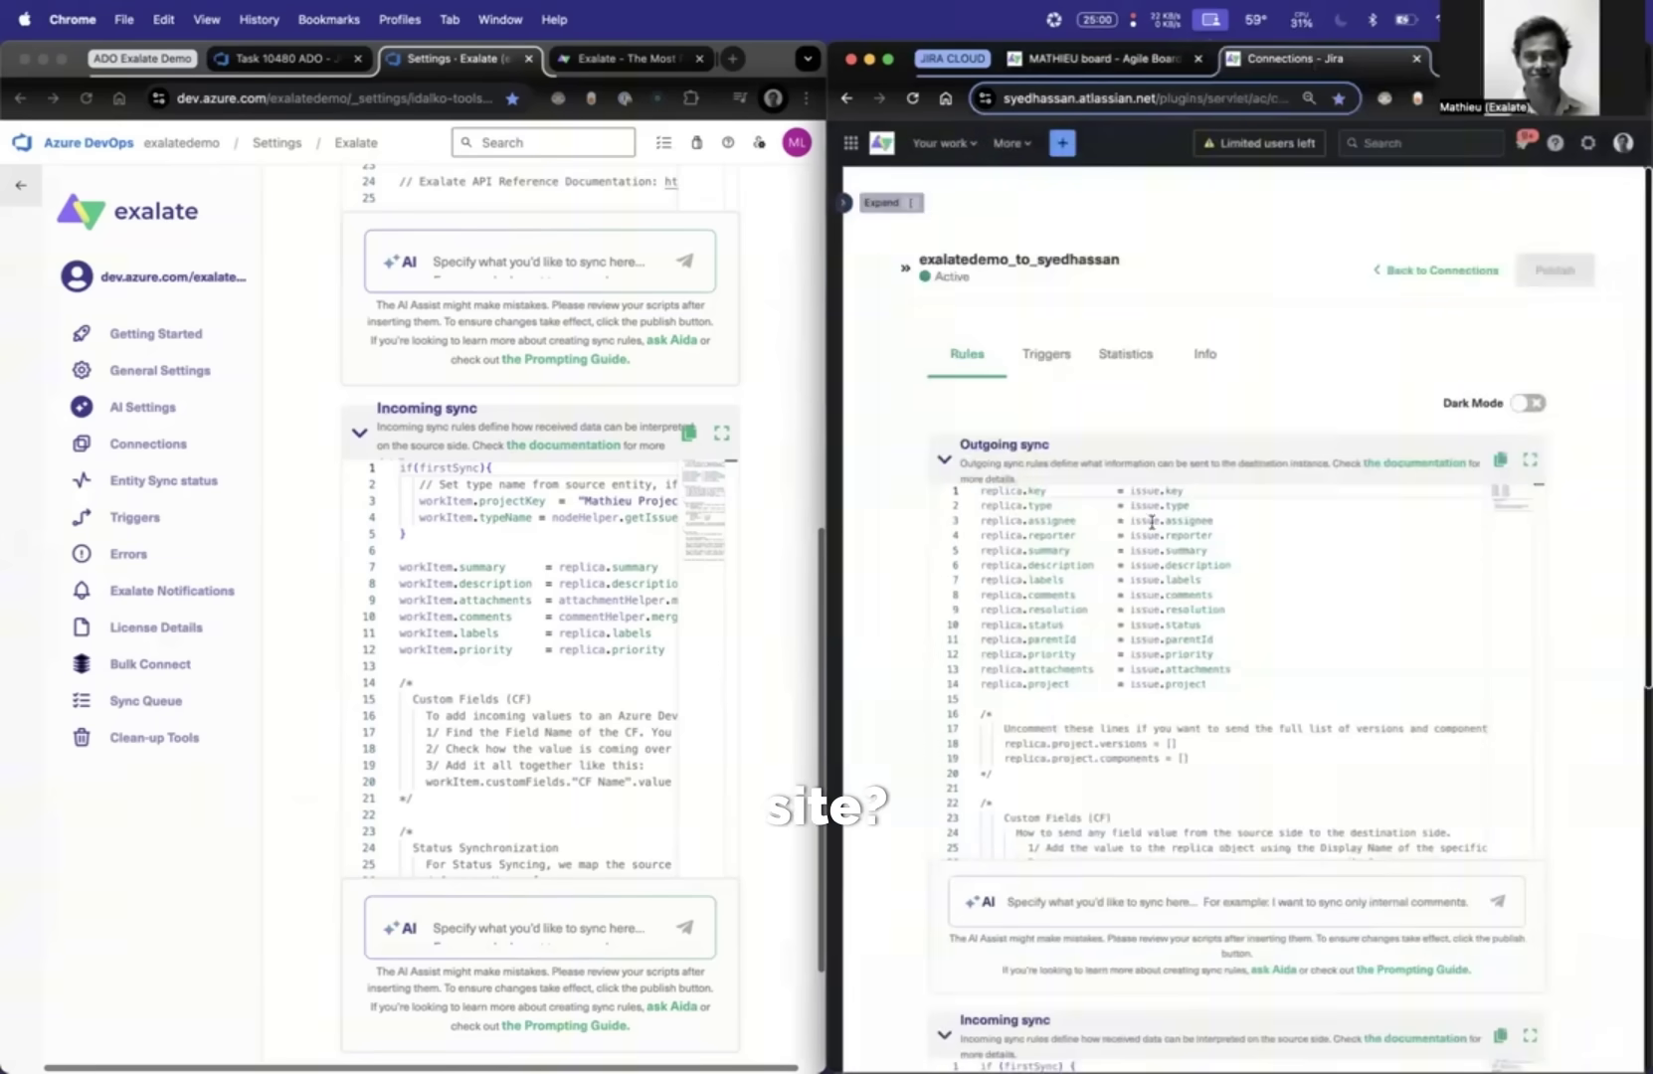
click(1051, 564)
triple_click(1135, 624)
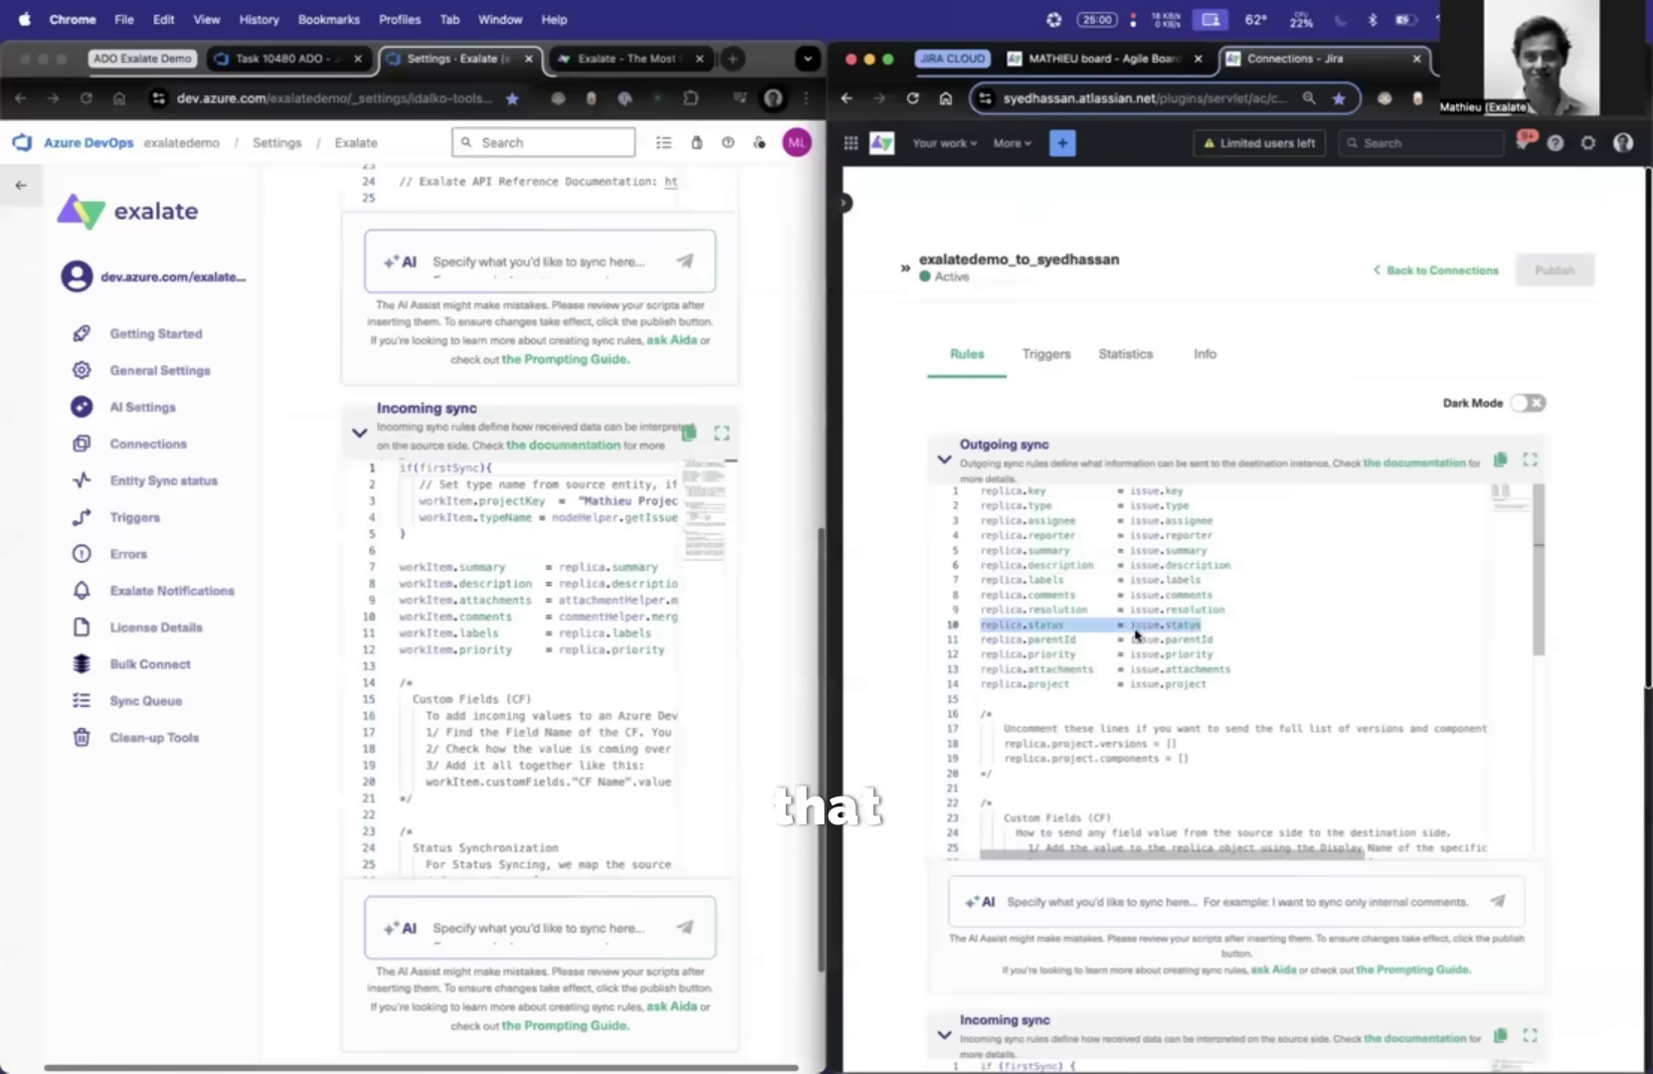
click(1134, 624)
- Start the Incoming sync AI Assist prompt with 'When the' and maximize the Azure DevOps window
click(491, 911)
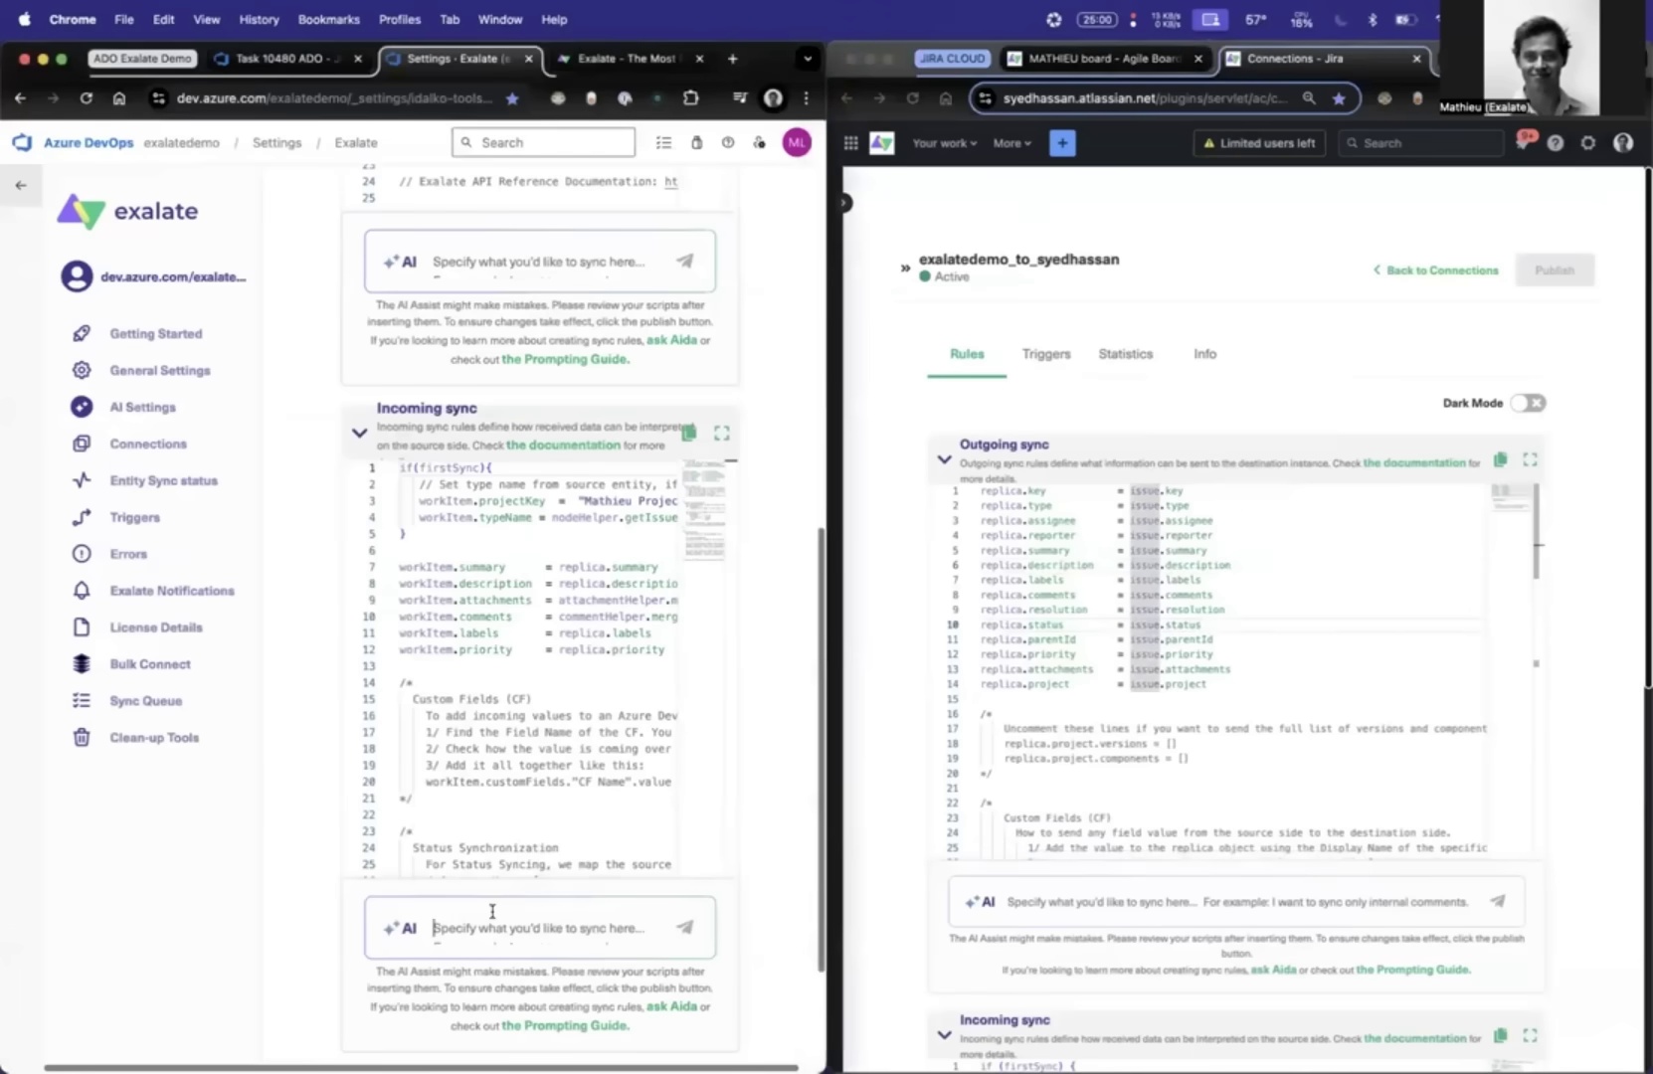
text(When the)
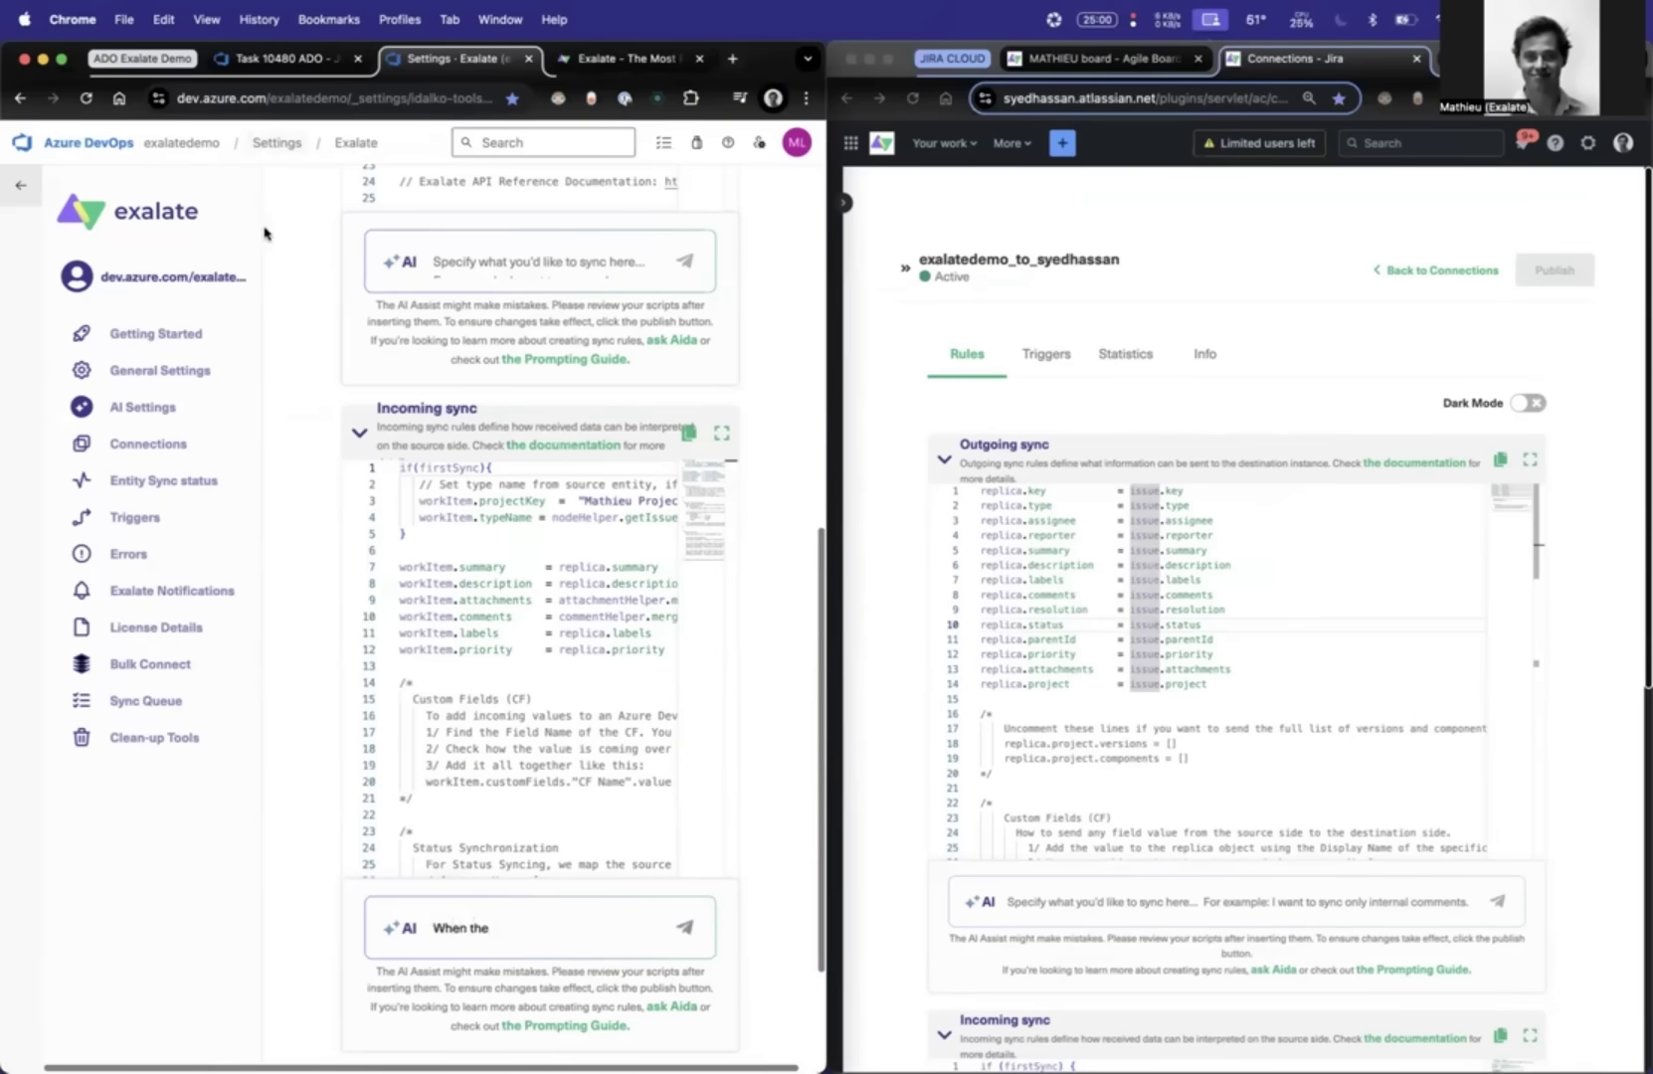
double_click(736, 60)
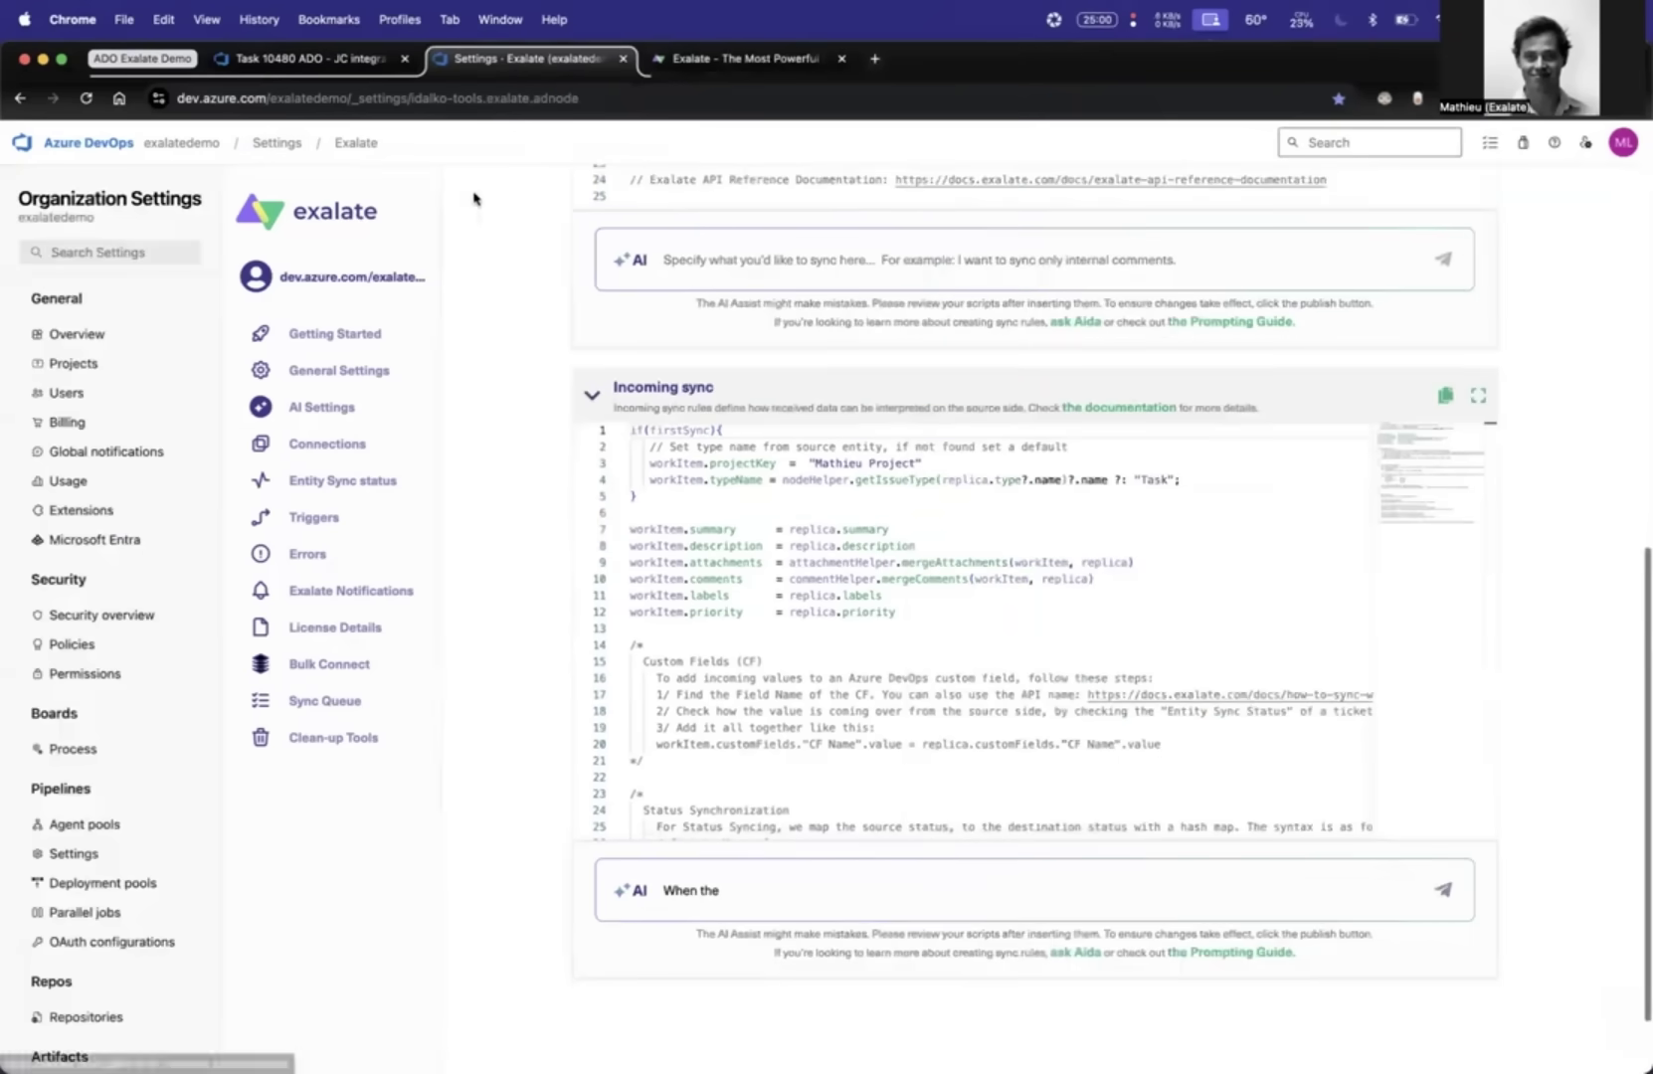
- Submit the AI request: on Jira Done, ReproSteps gets 'Ticket resolved in Jira' plus key, work item Accepted
click(818, 886)
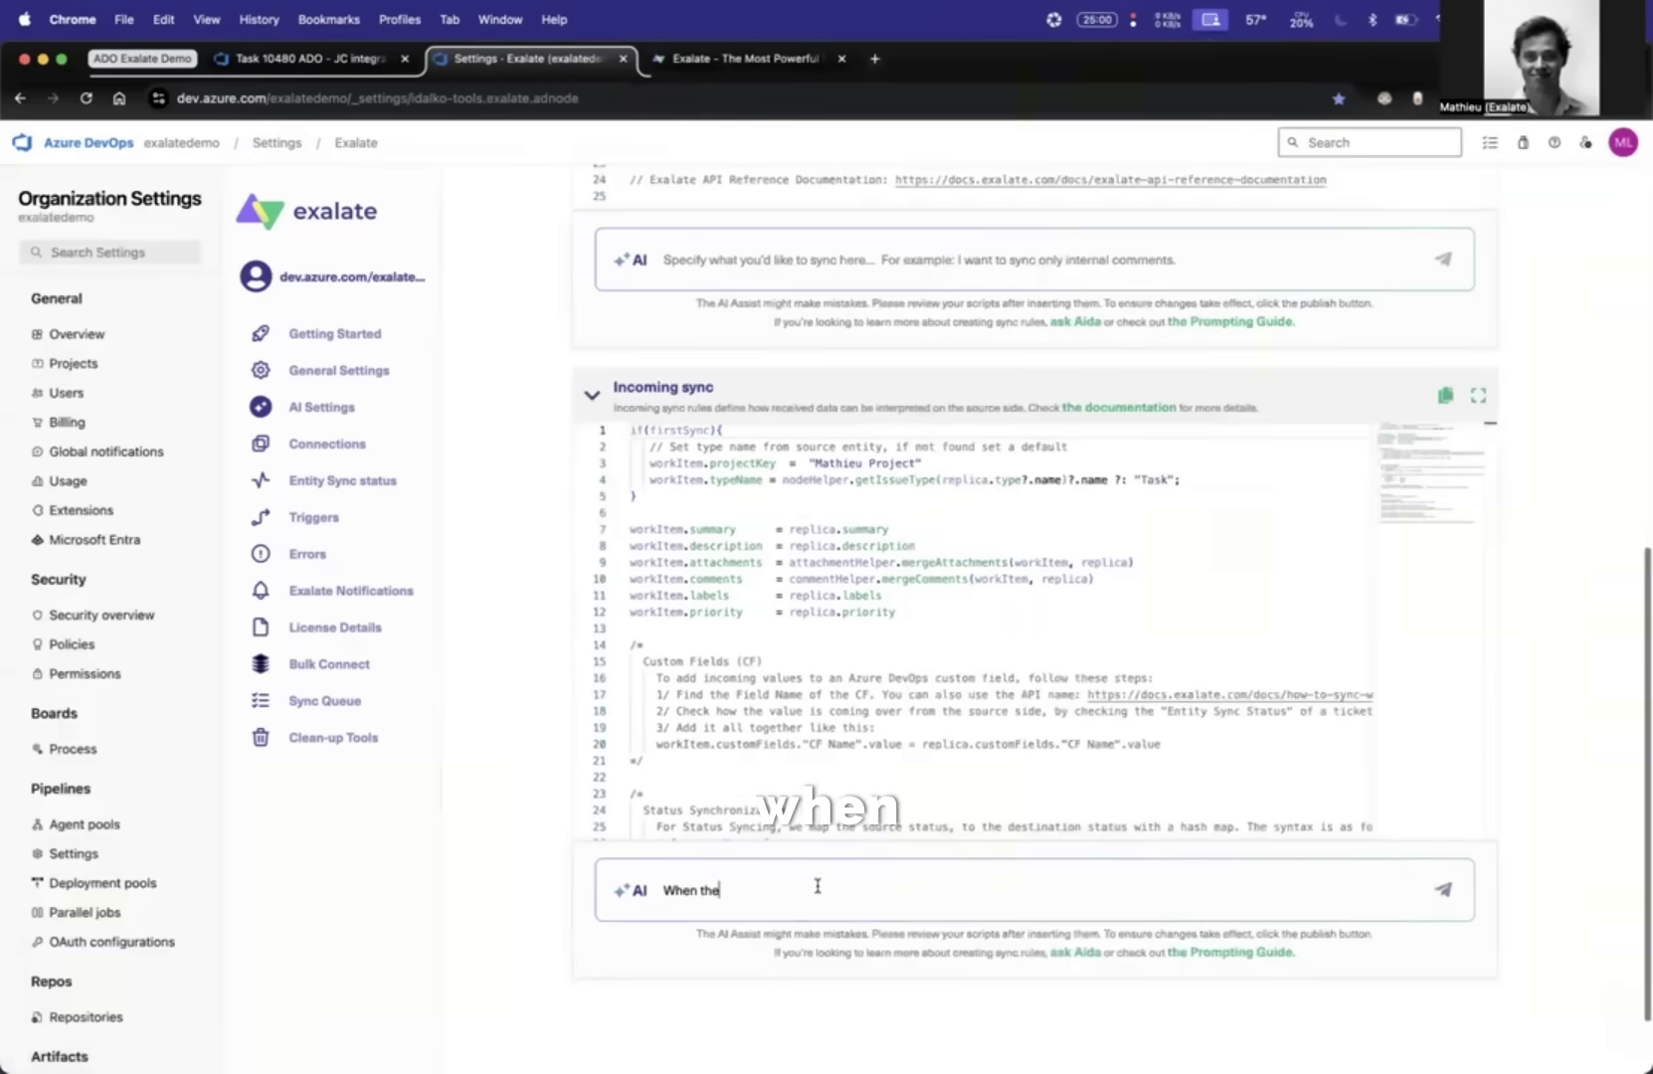
text(status)
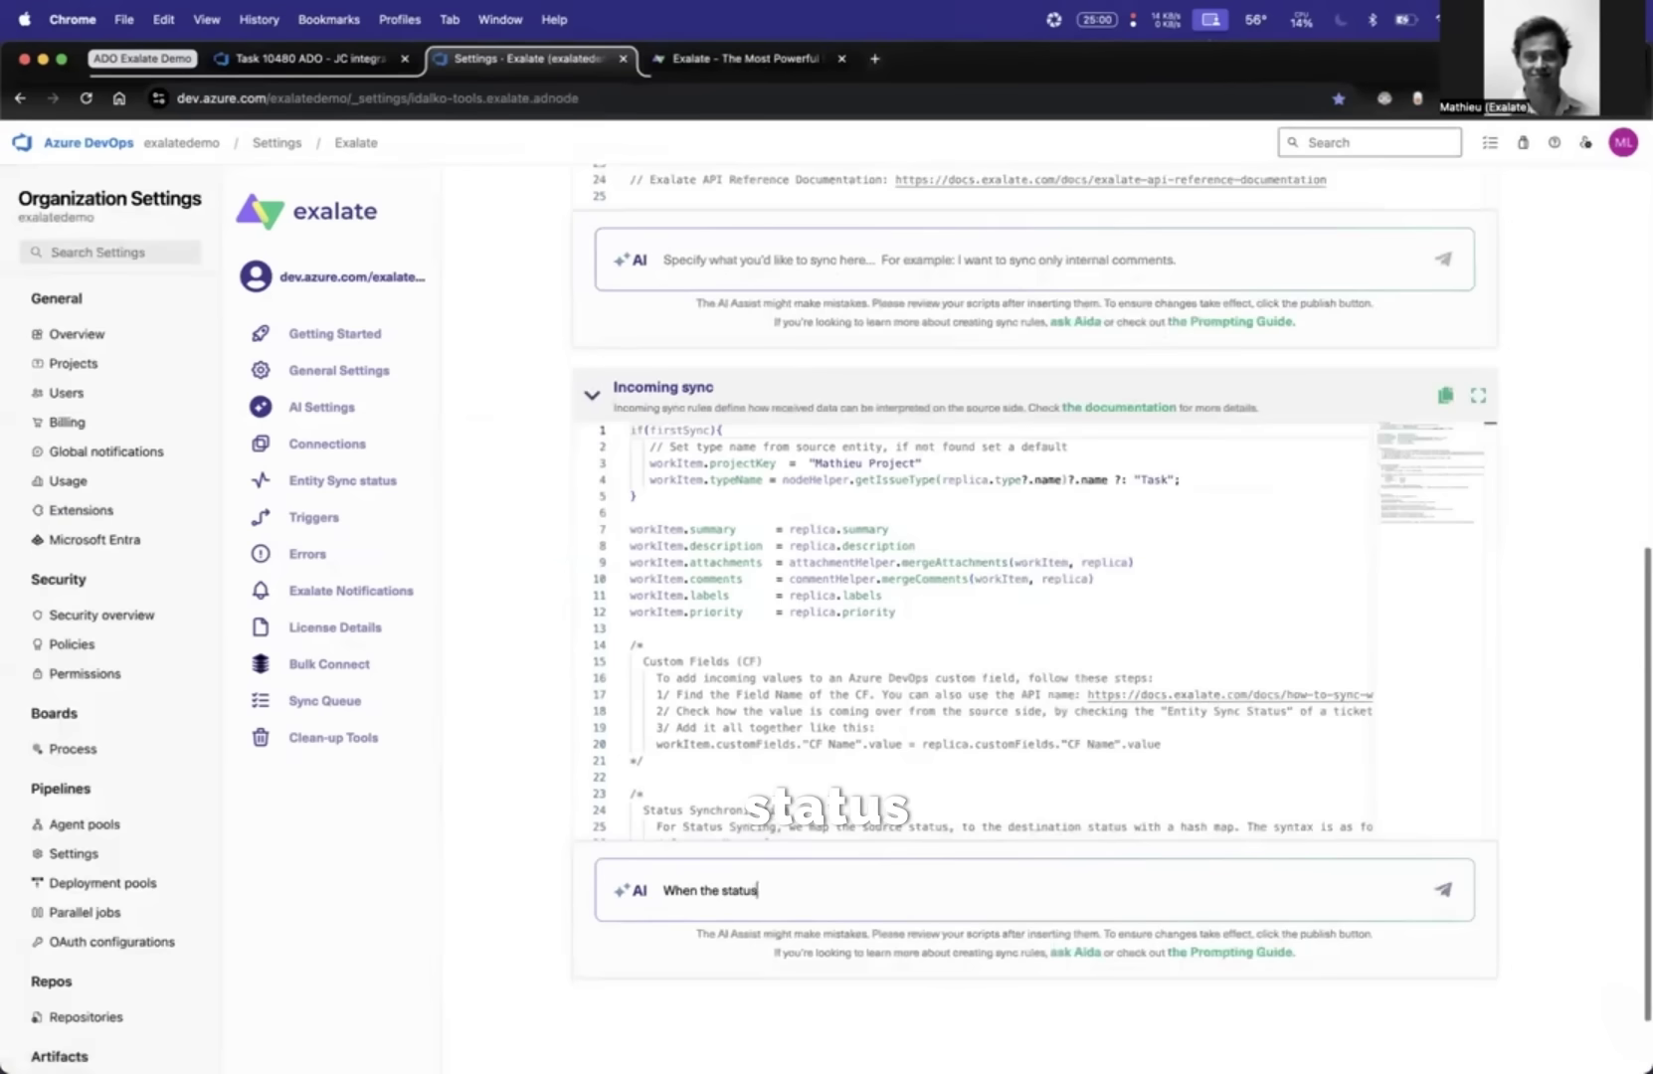
text( in Jira Cloud)
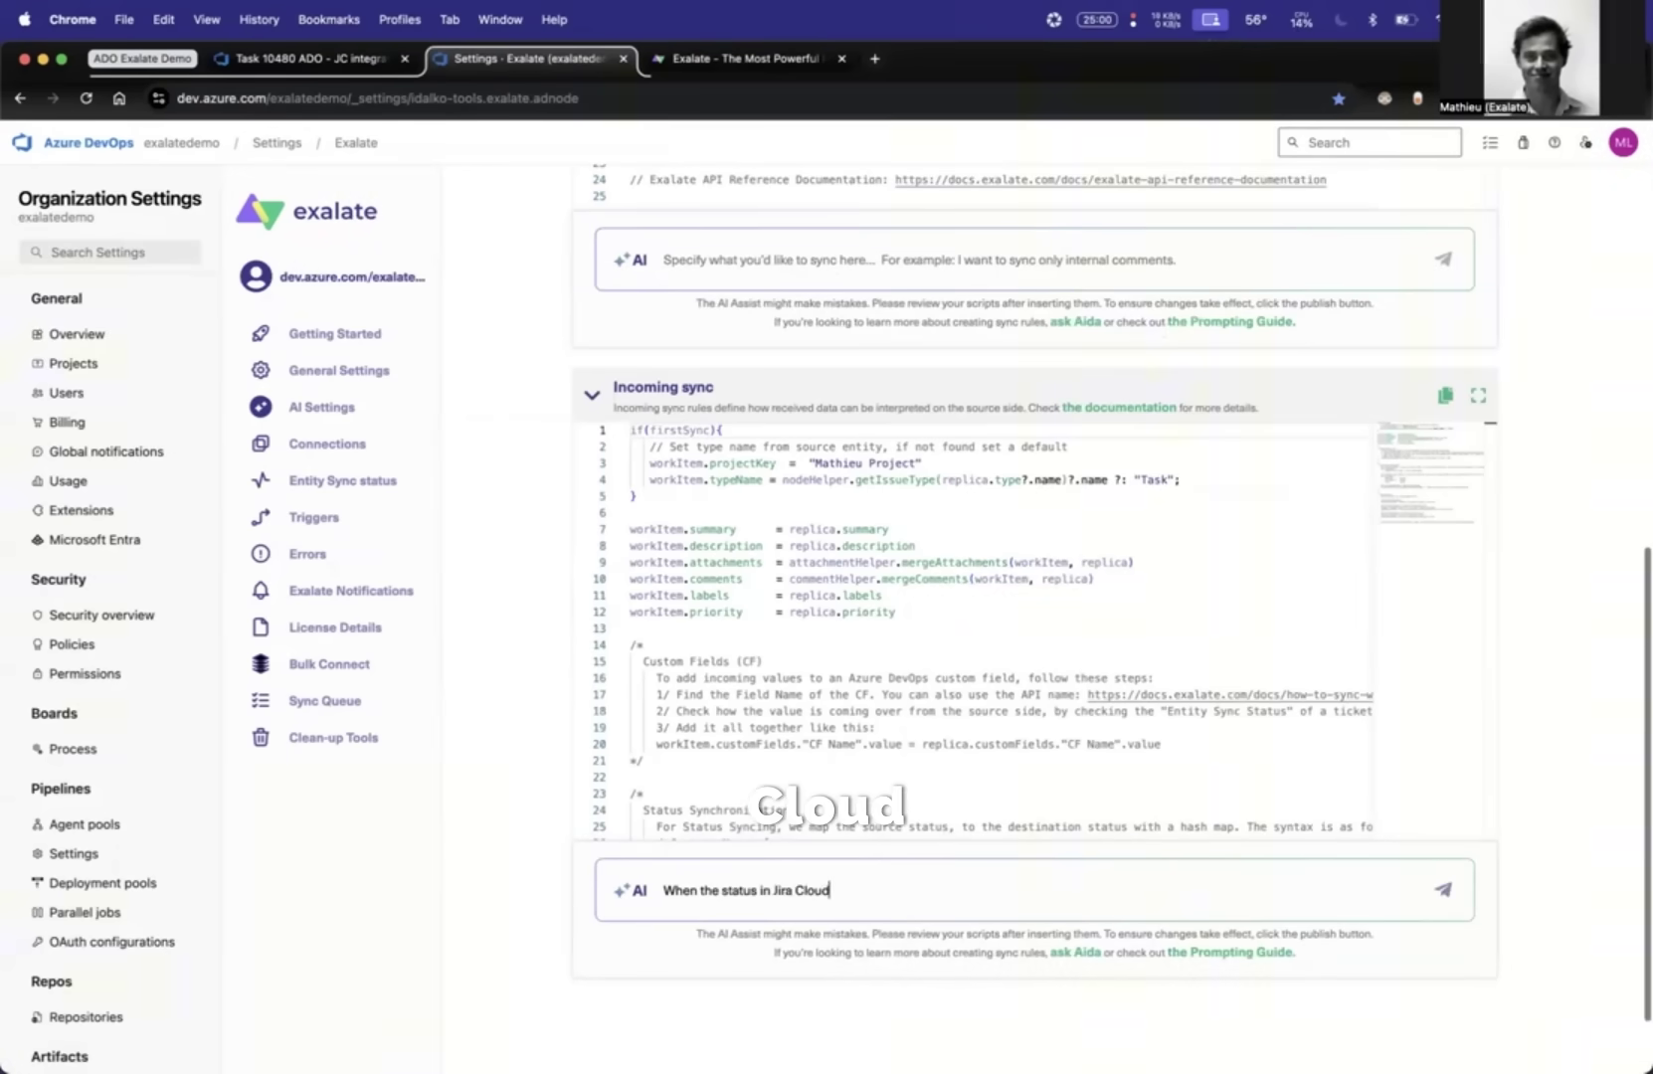
text( is moved to )
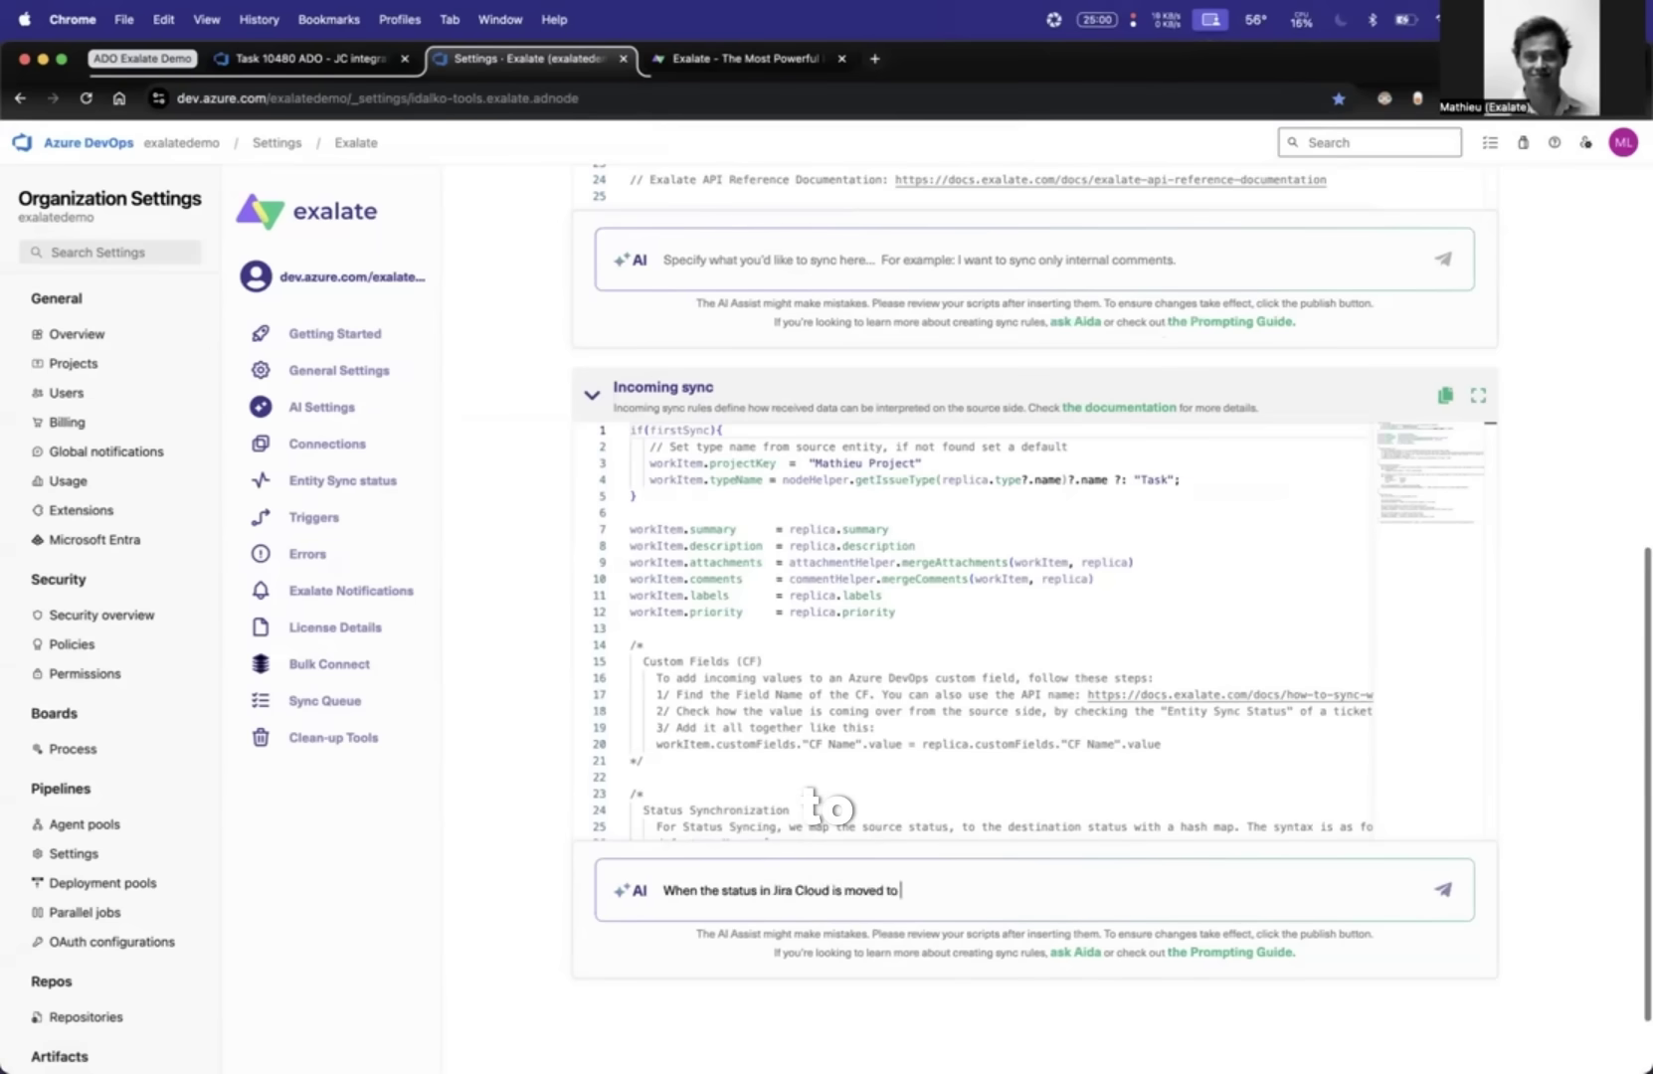
text("Done")
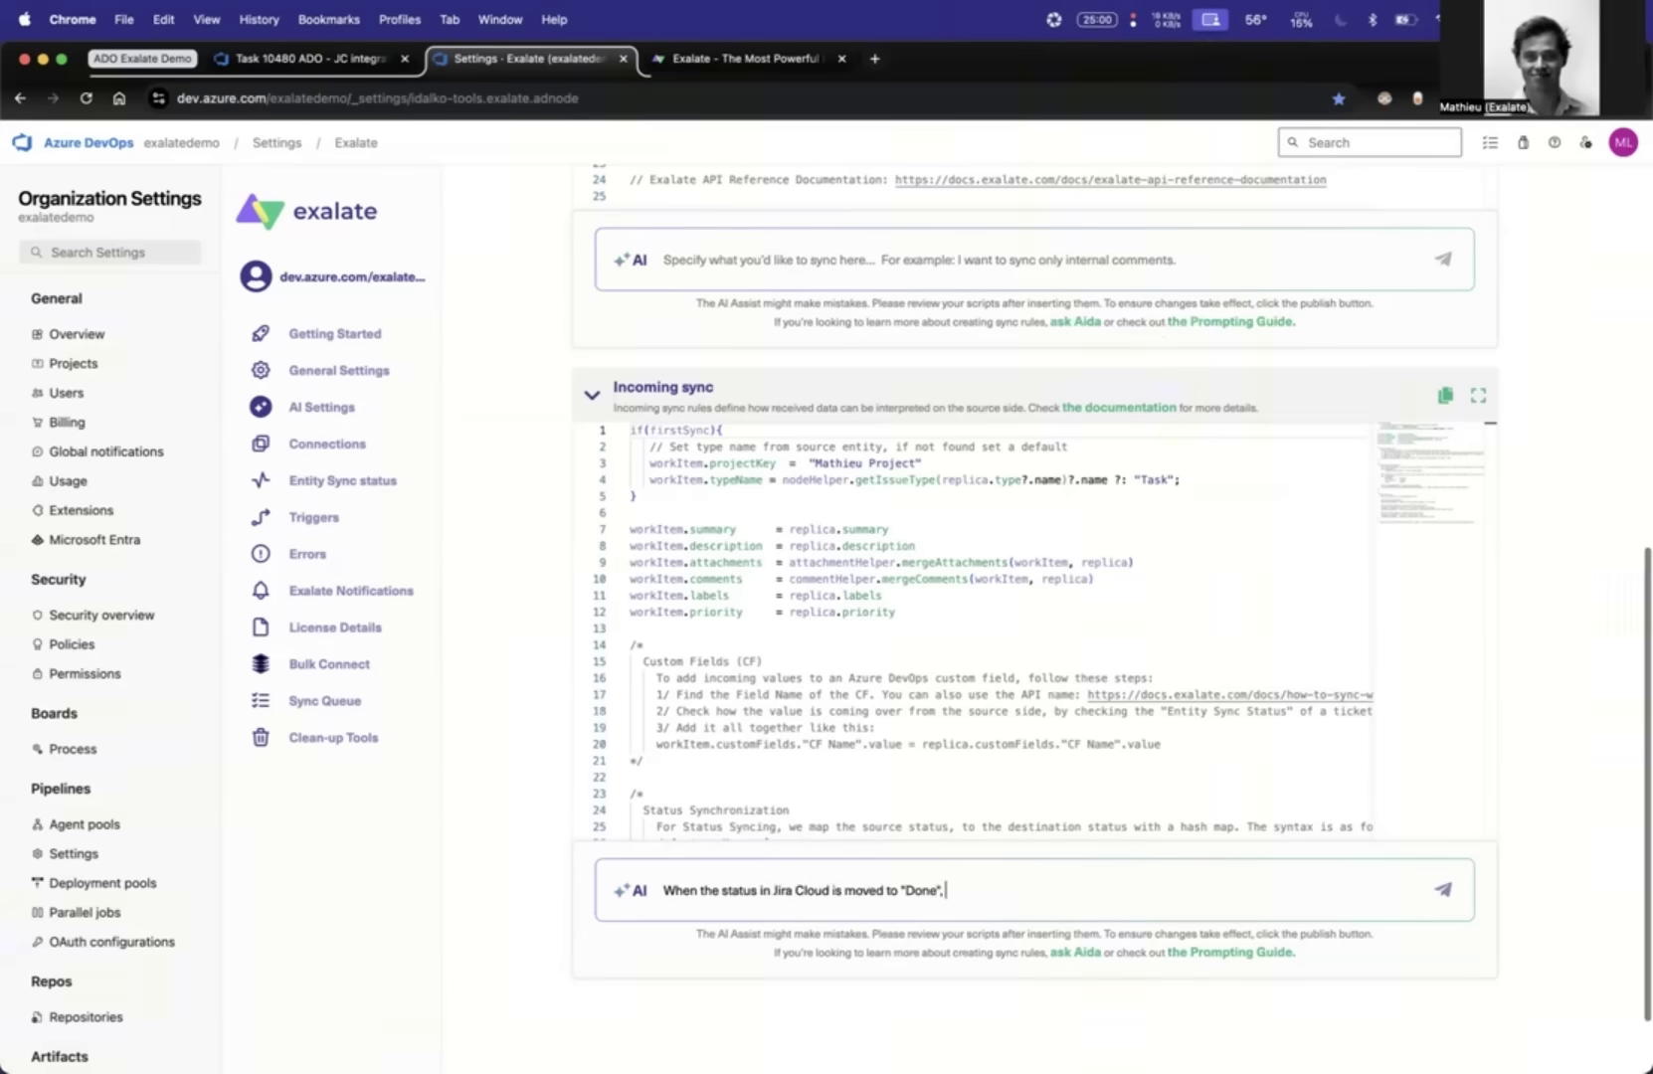
text(, I want in field ")
text(workItem."Microsoft.VSTS.TCM.ReproSteps")
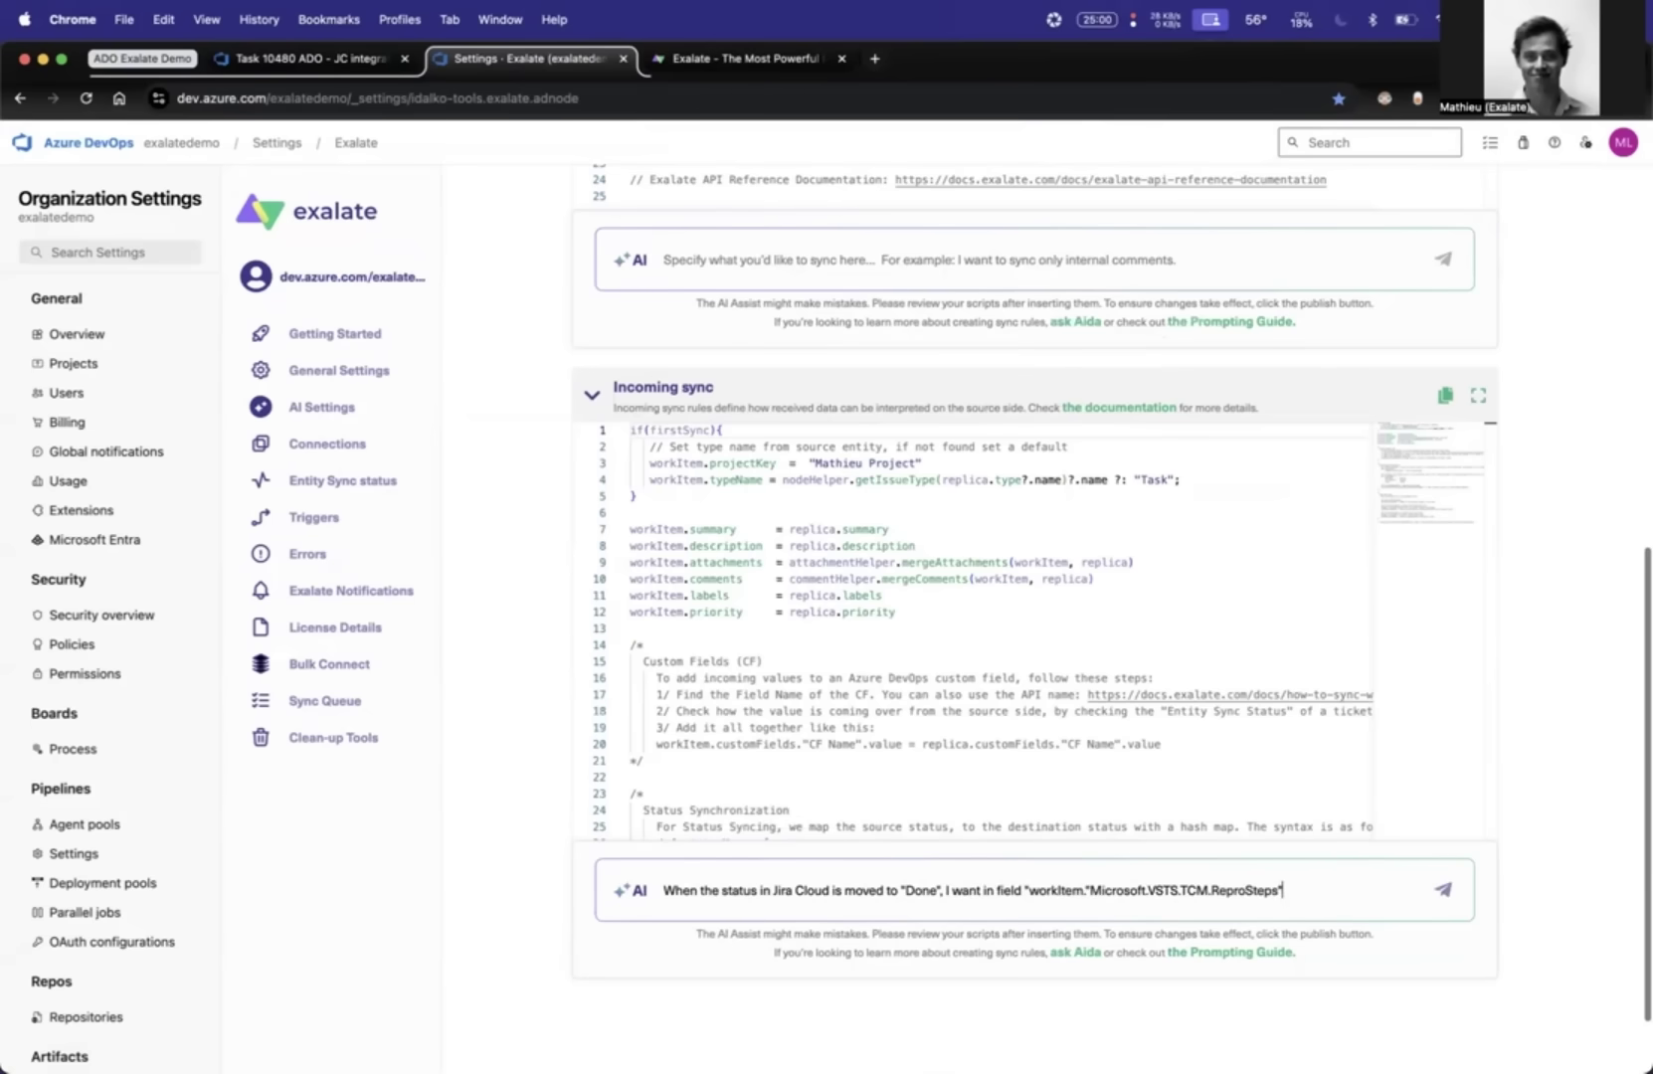
text(on this)
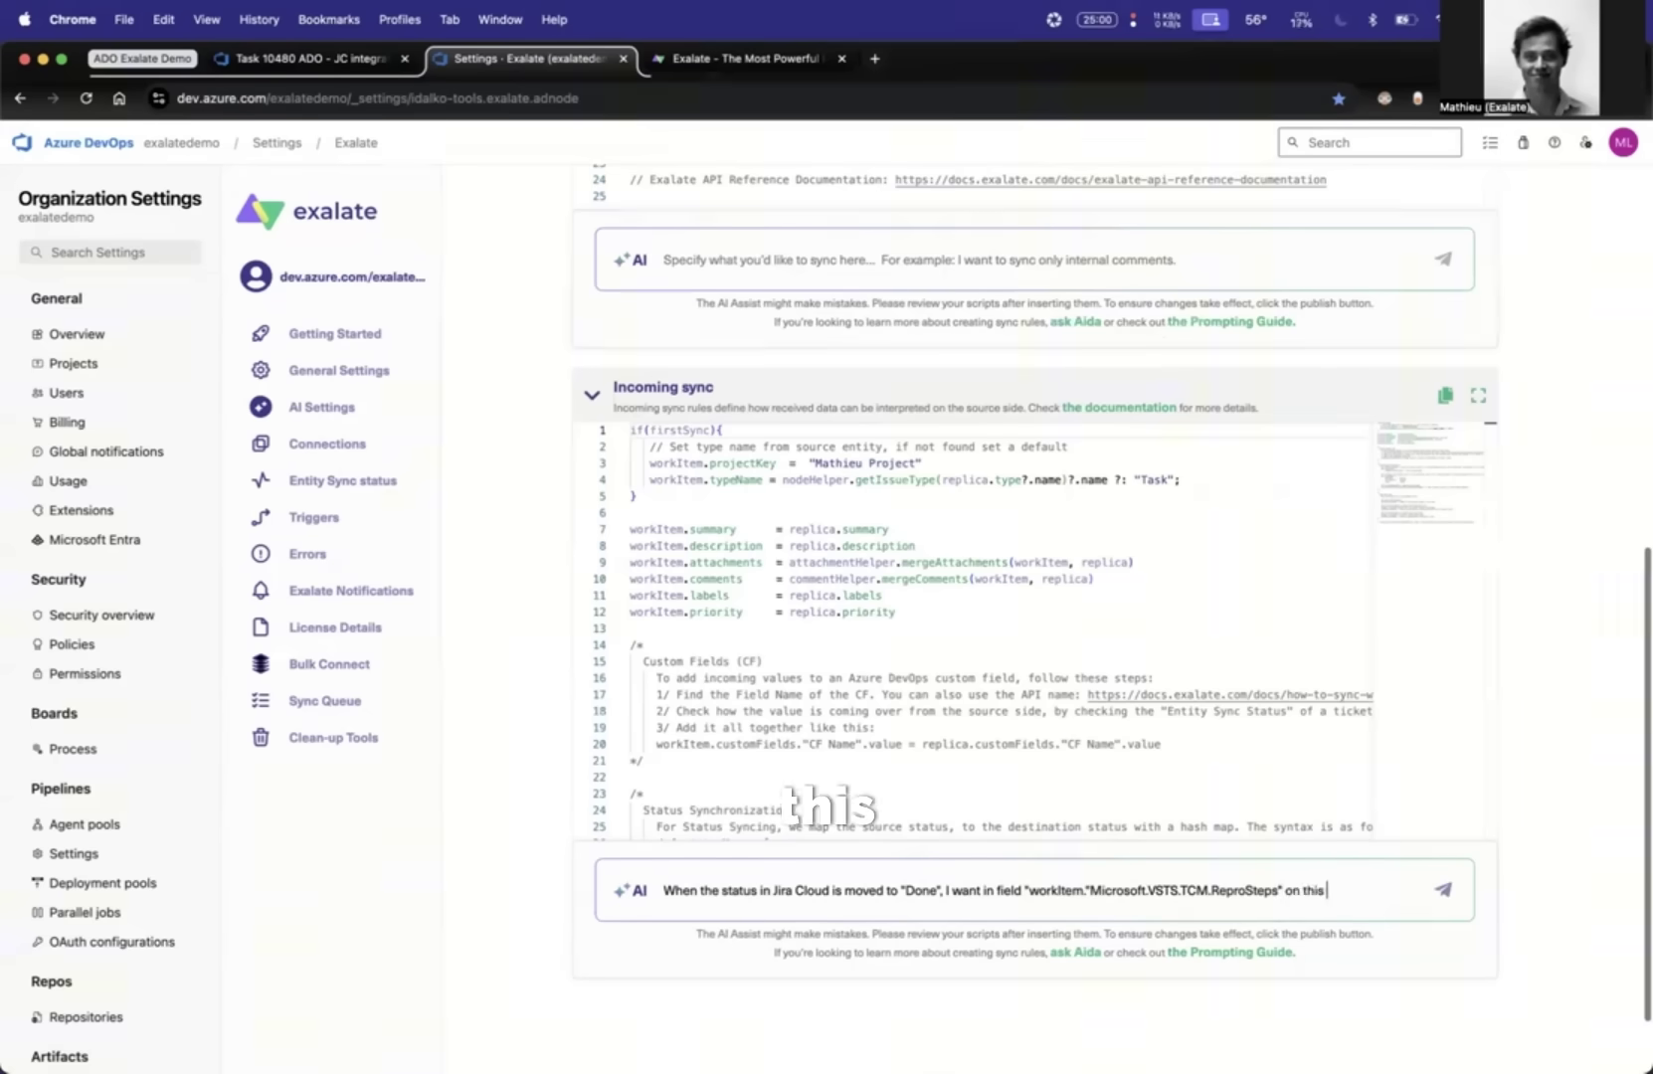
text( Azure )
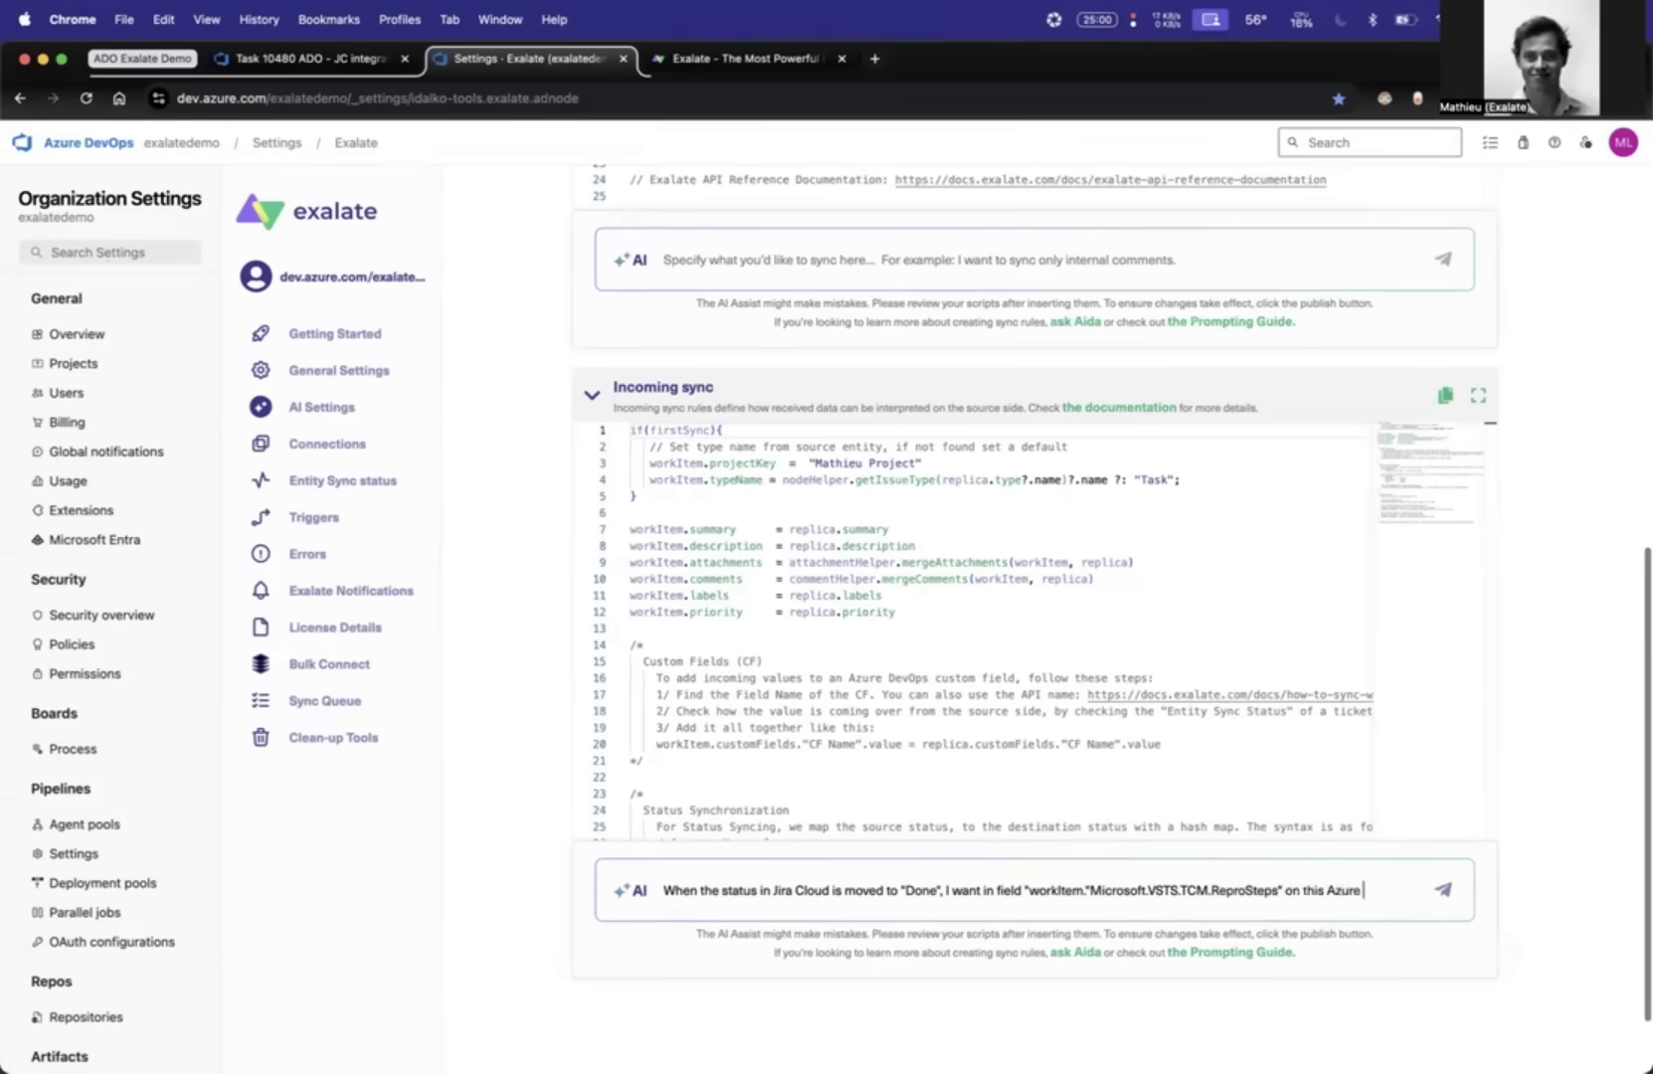
text(Devops, t)
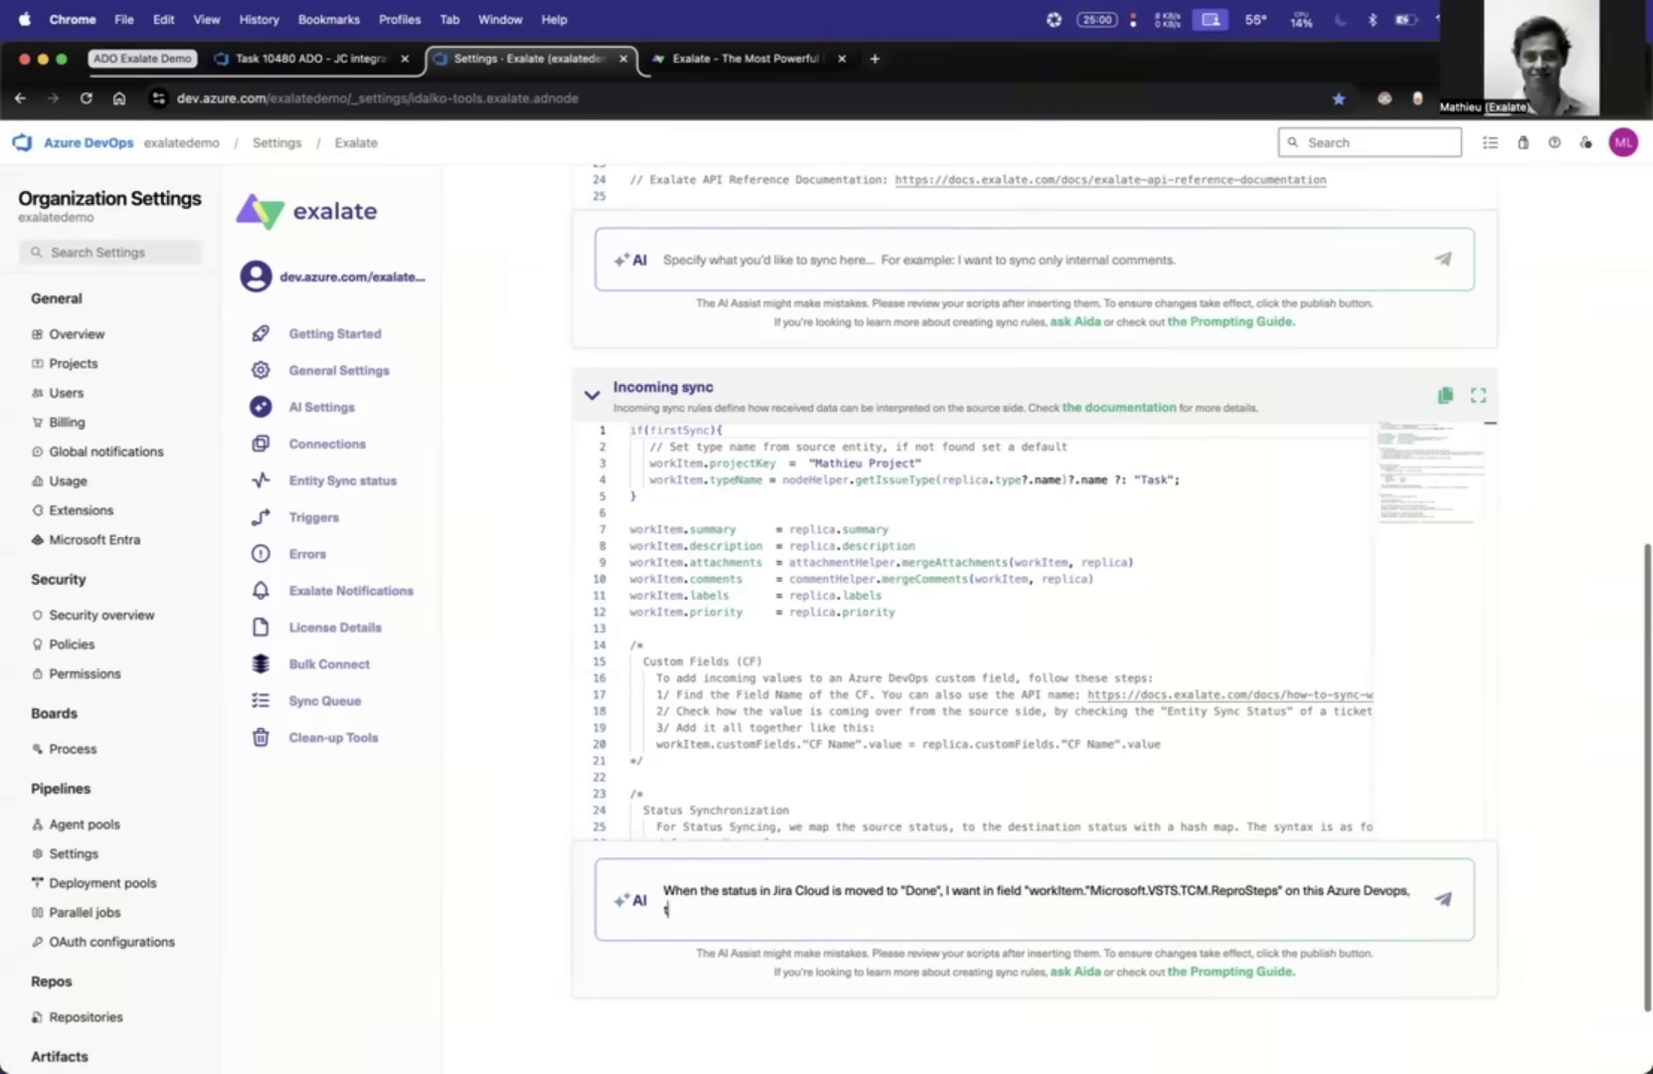
text(hat a comment gets placed )
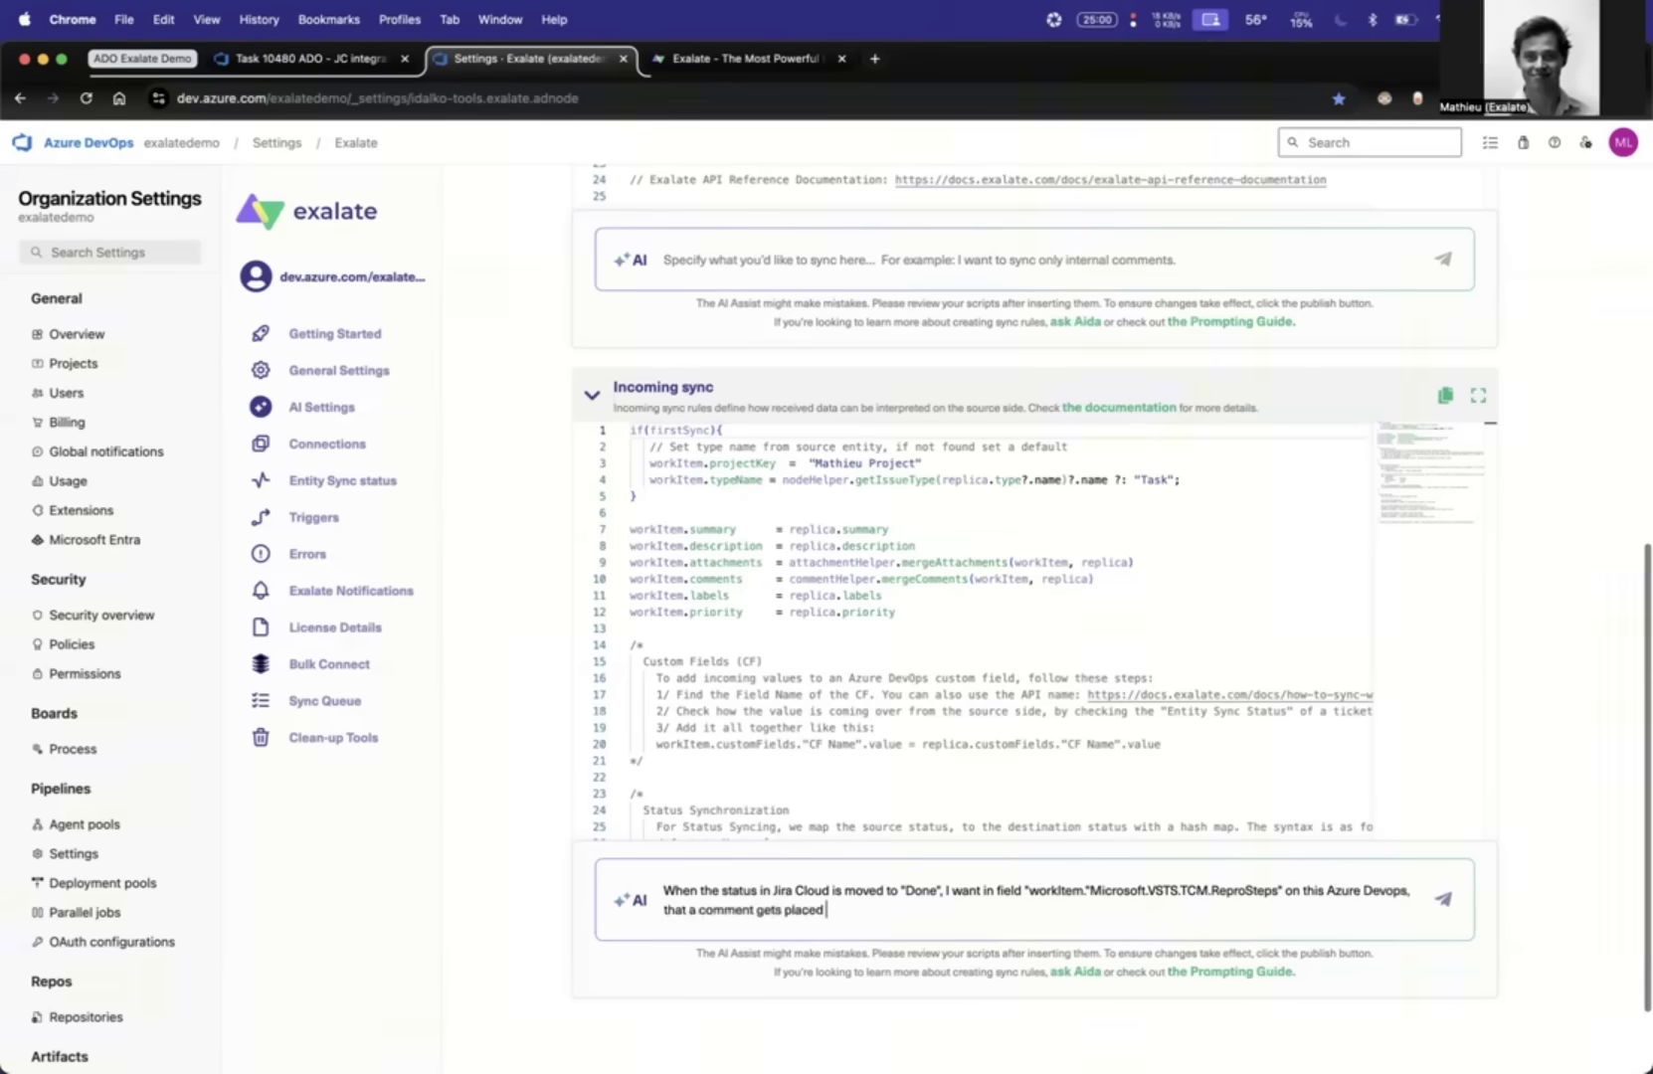
text(saying "Ticked)
text( reso)
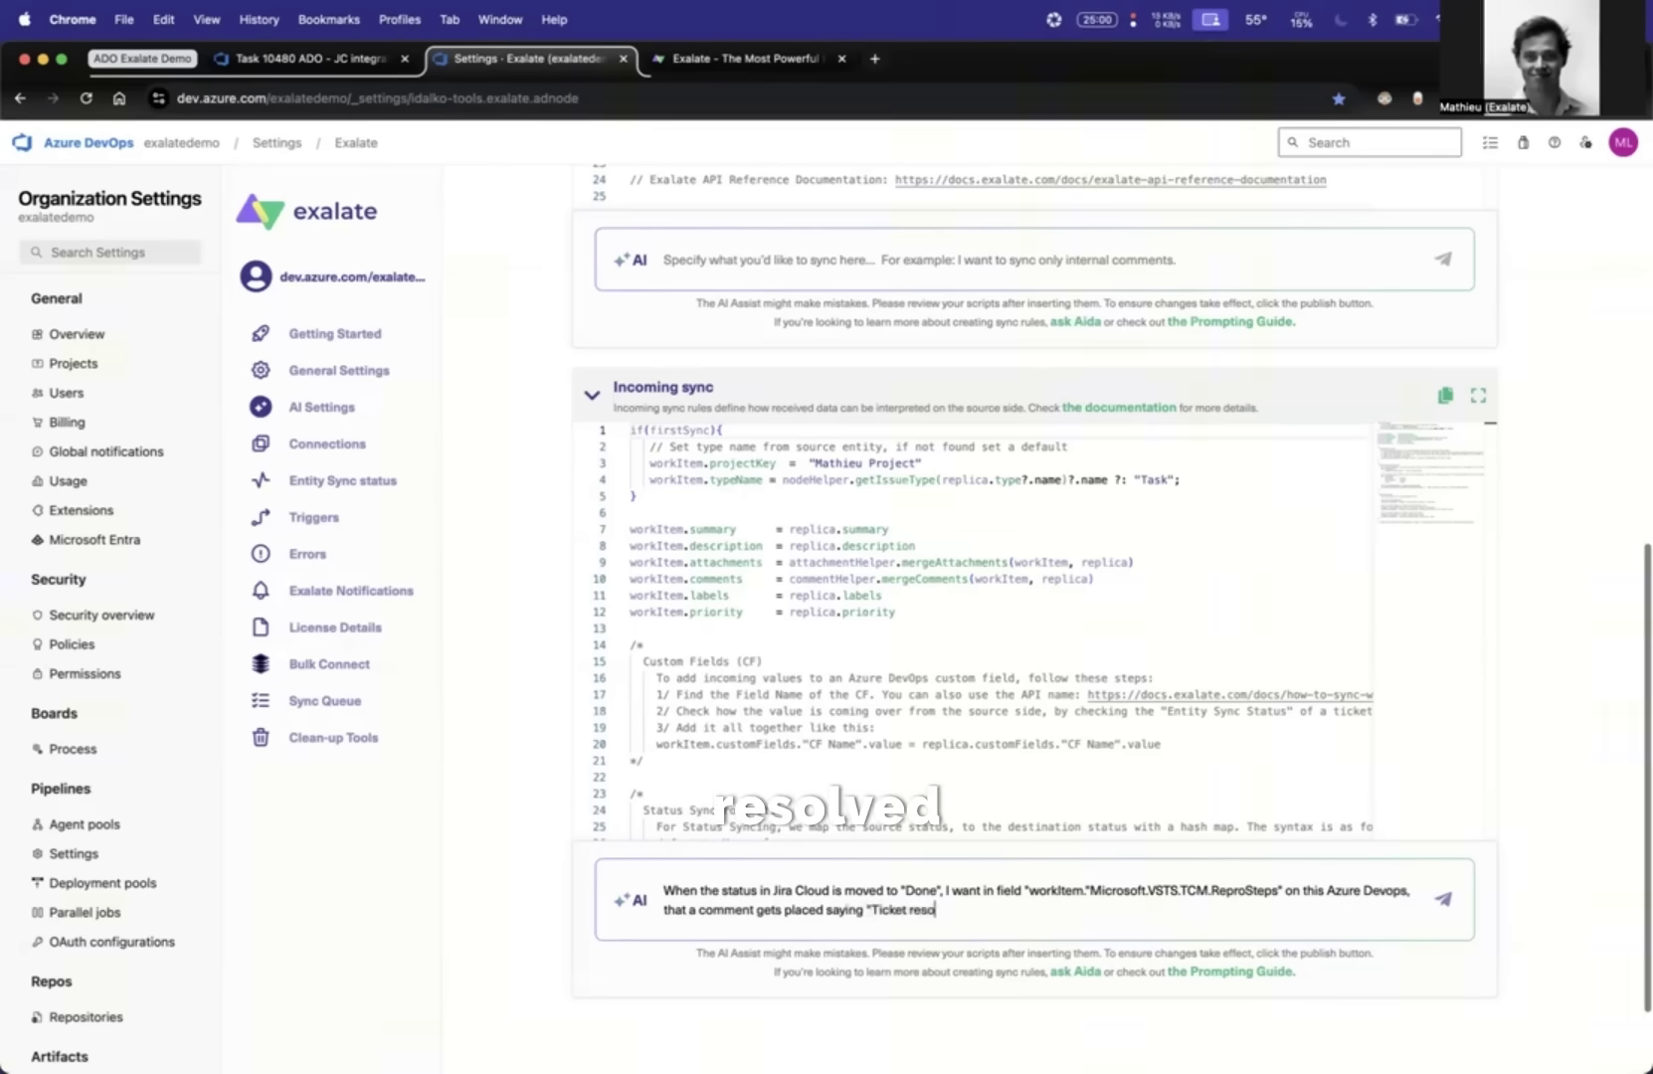
text(lved in Jira" and)
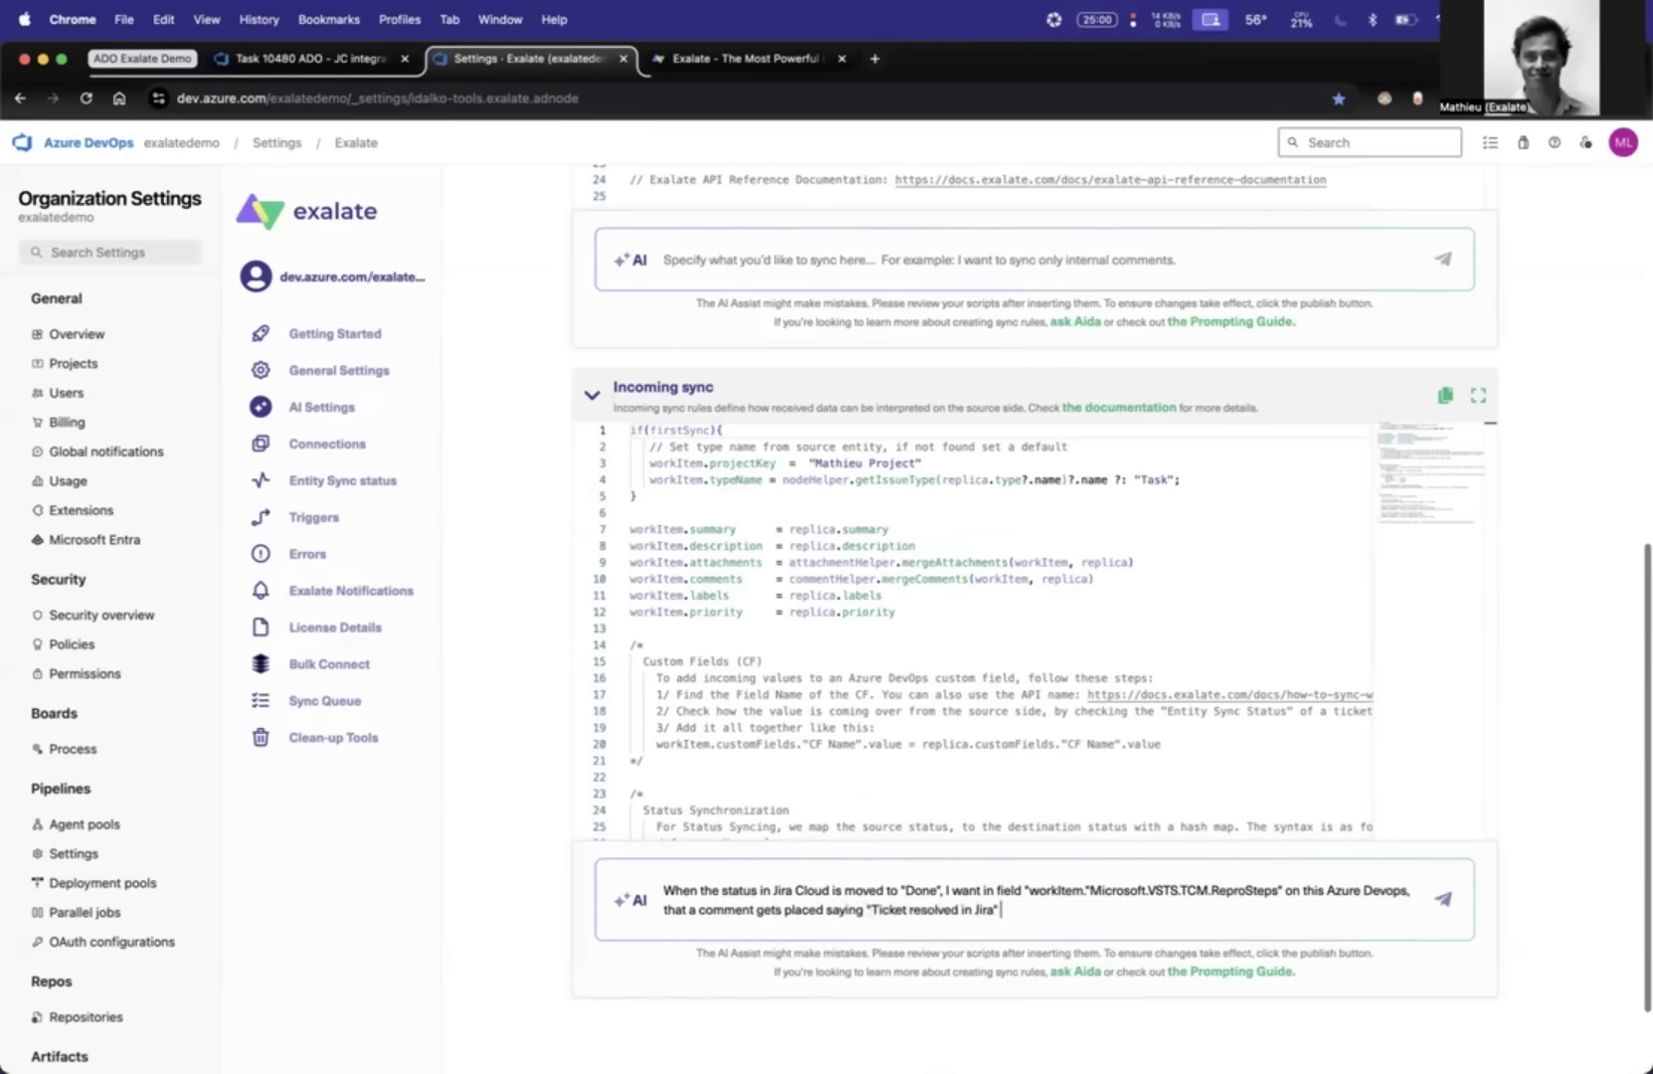
text( then after a space and a plug)
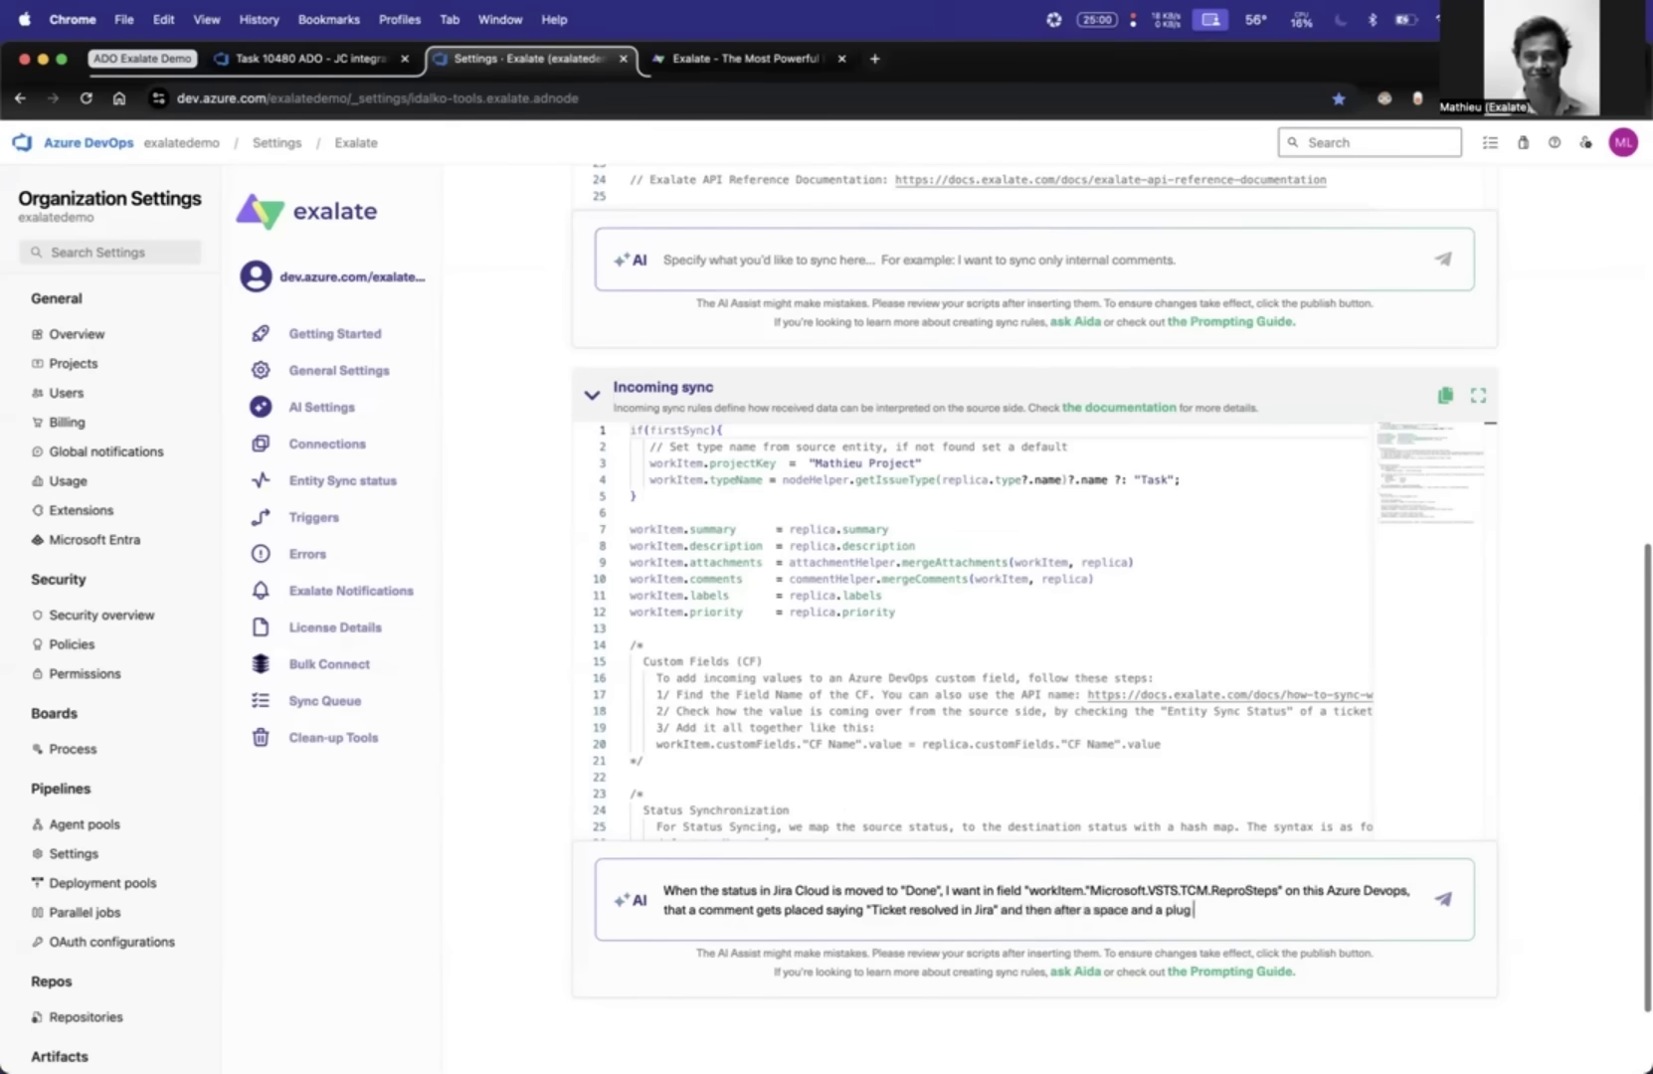
key(BackSpace)
text(s sign, )
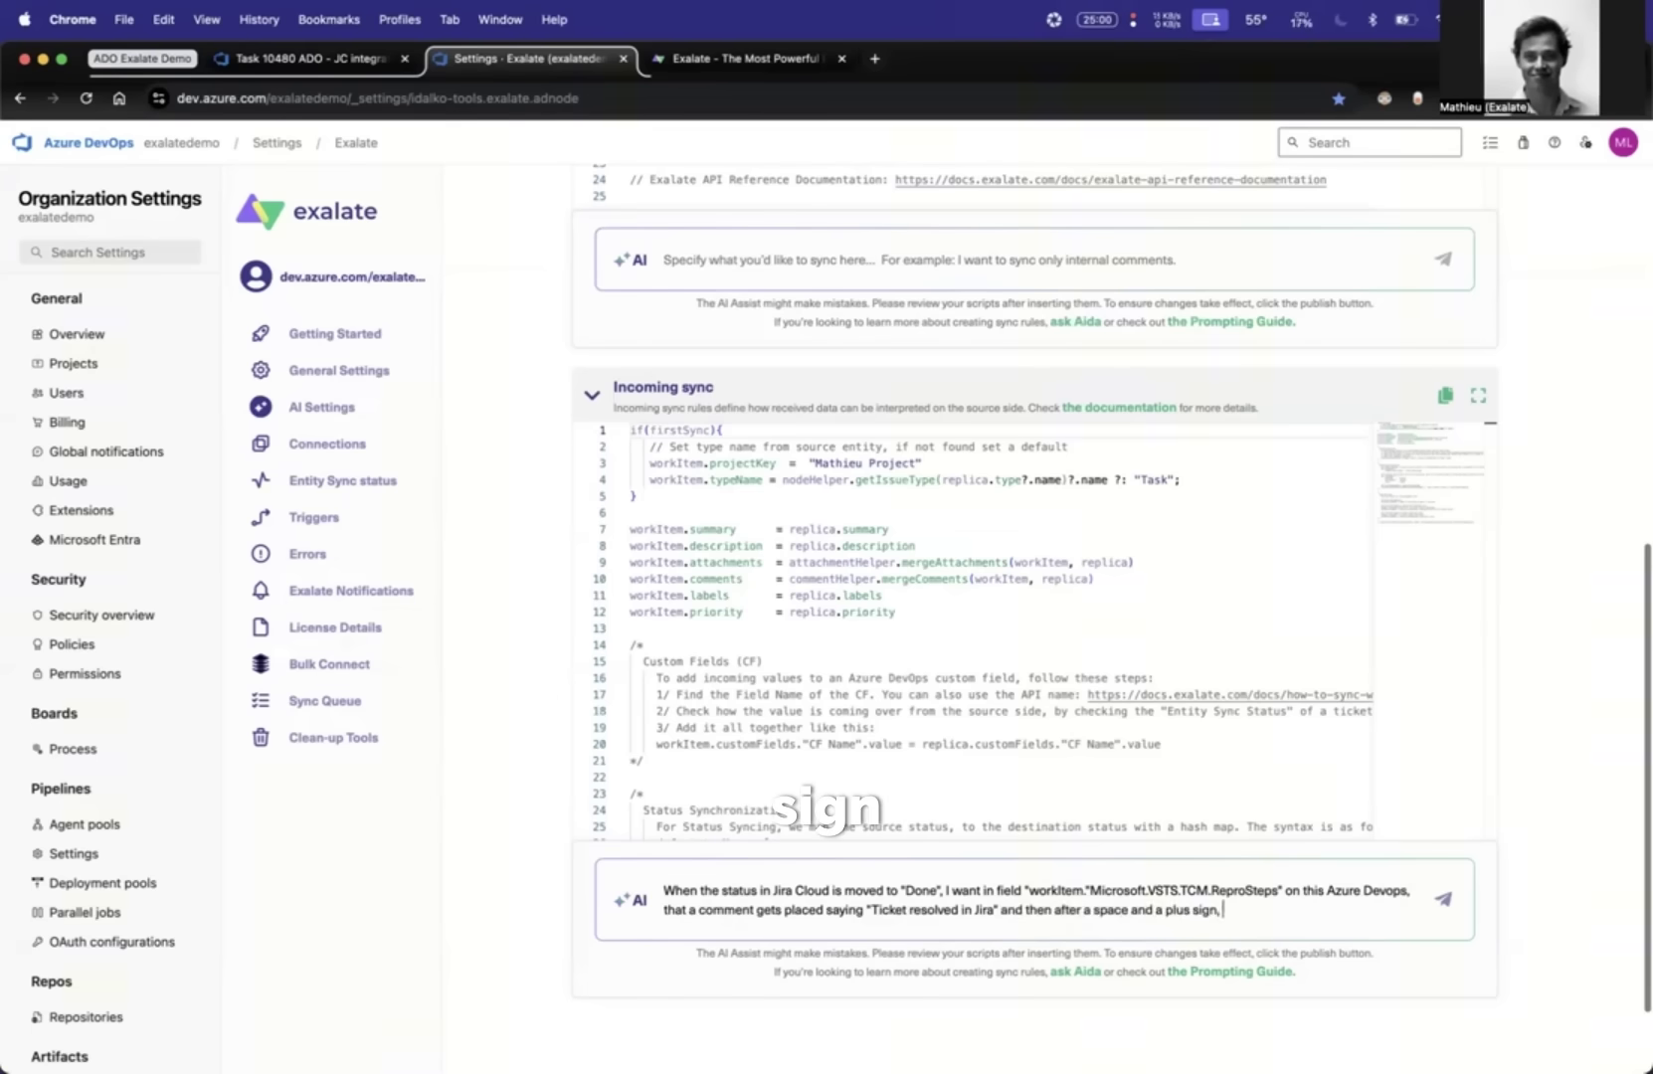
text(add the Jira Clo)
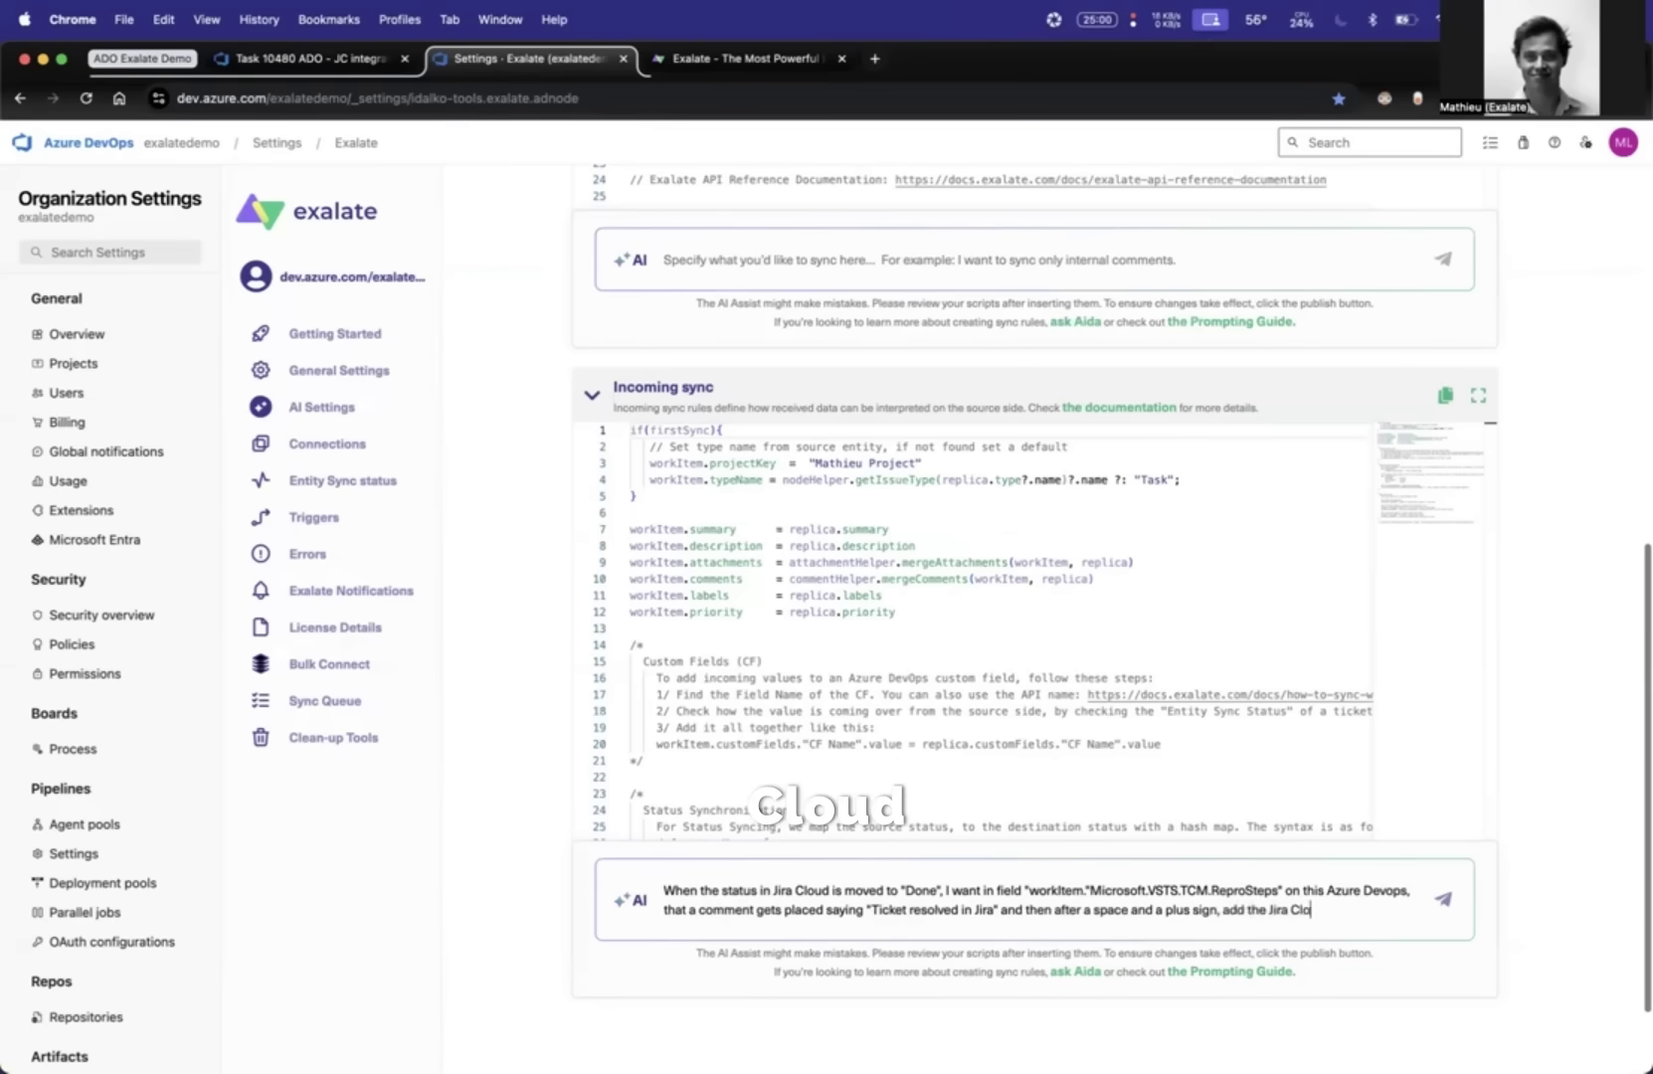
text(ud ticket)
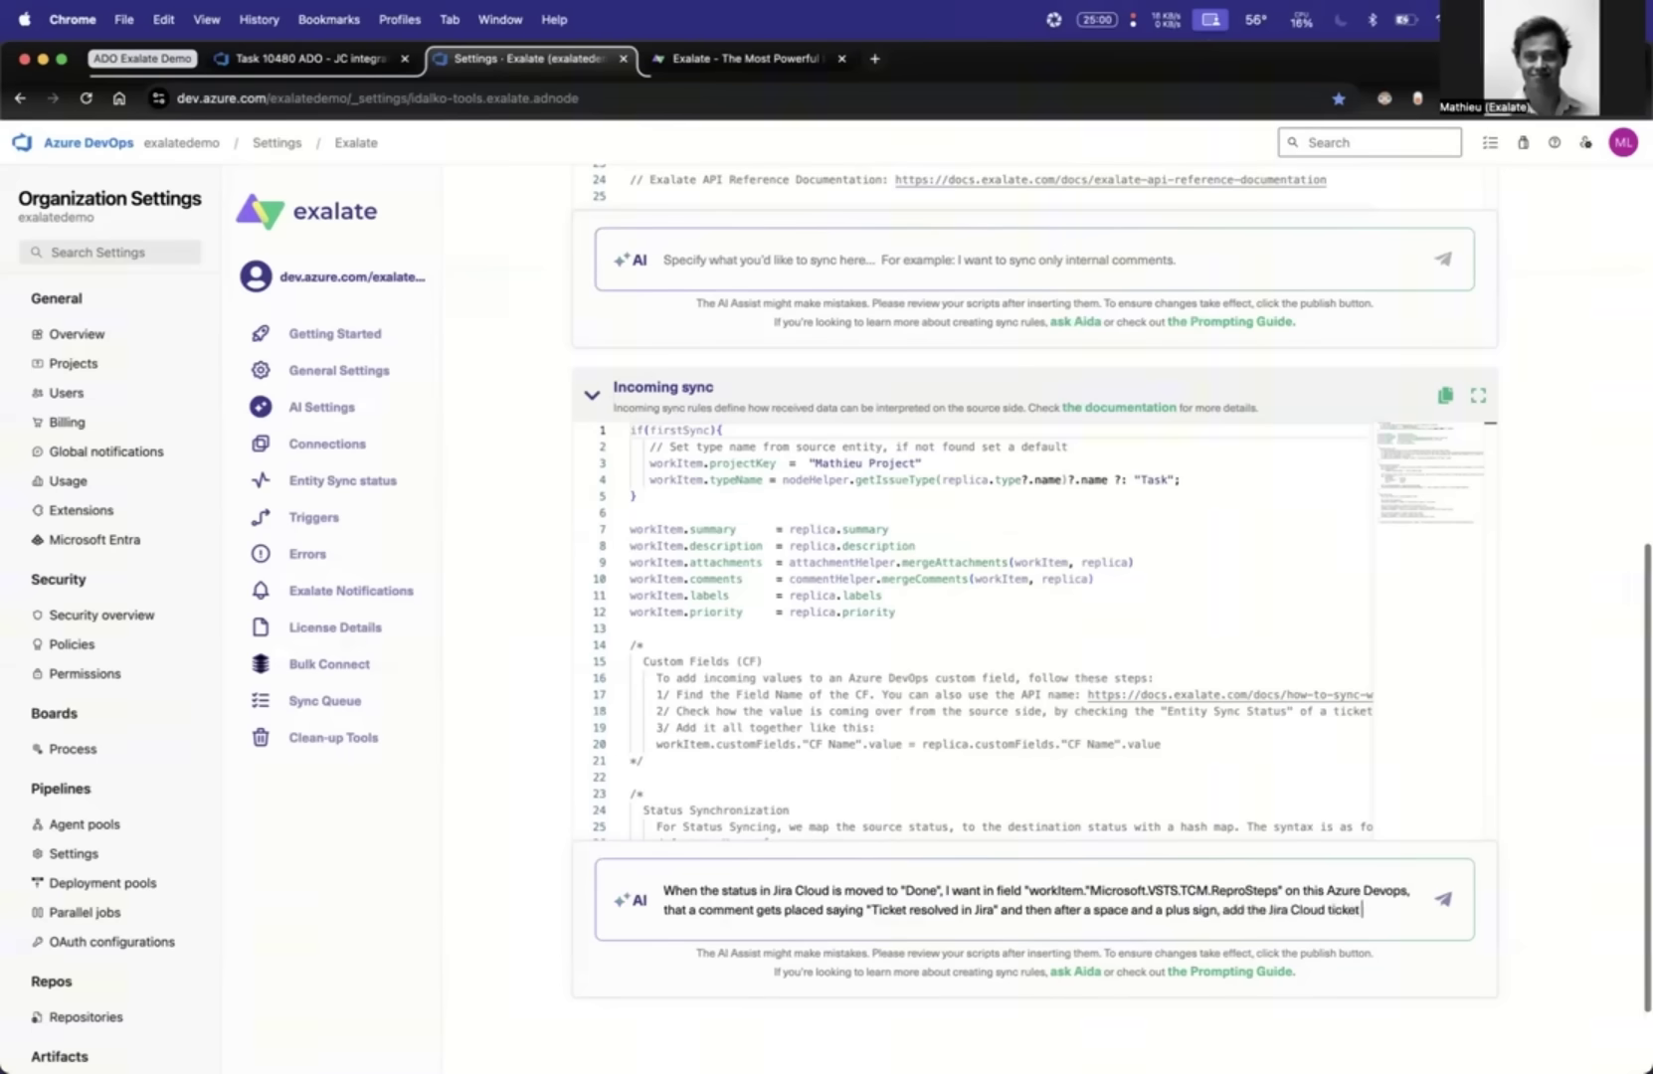
text( Key, then)
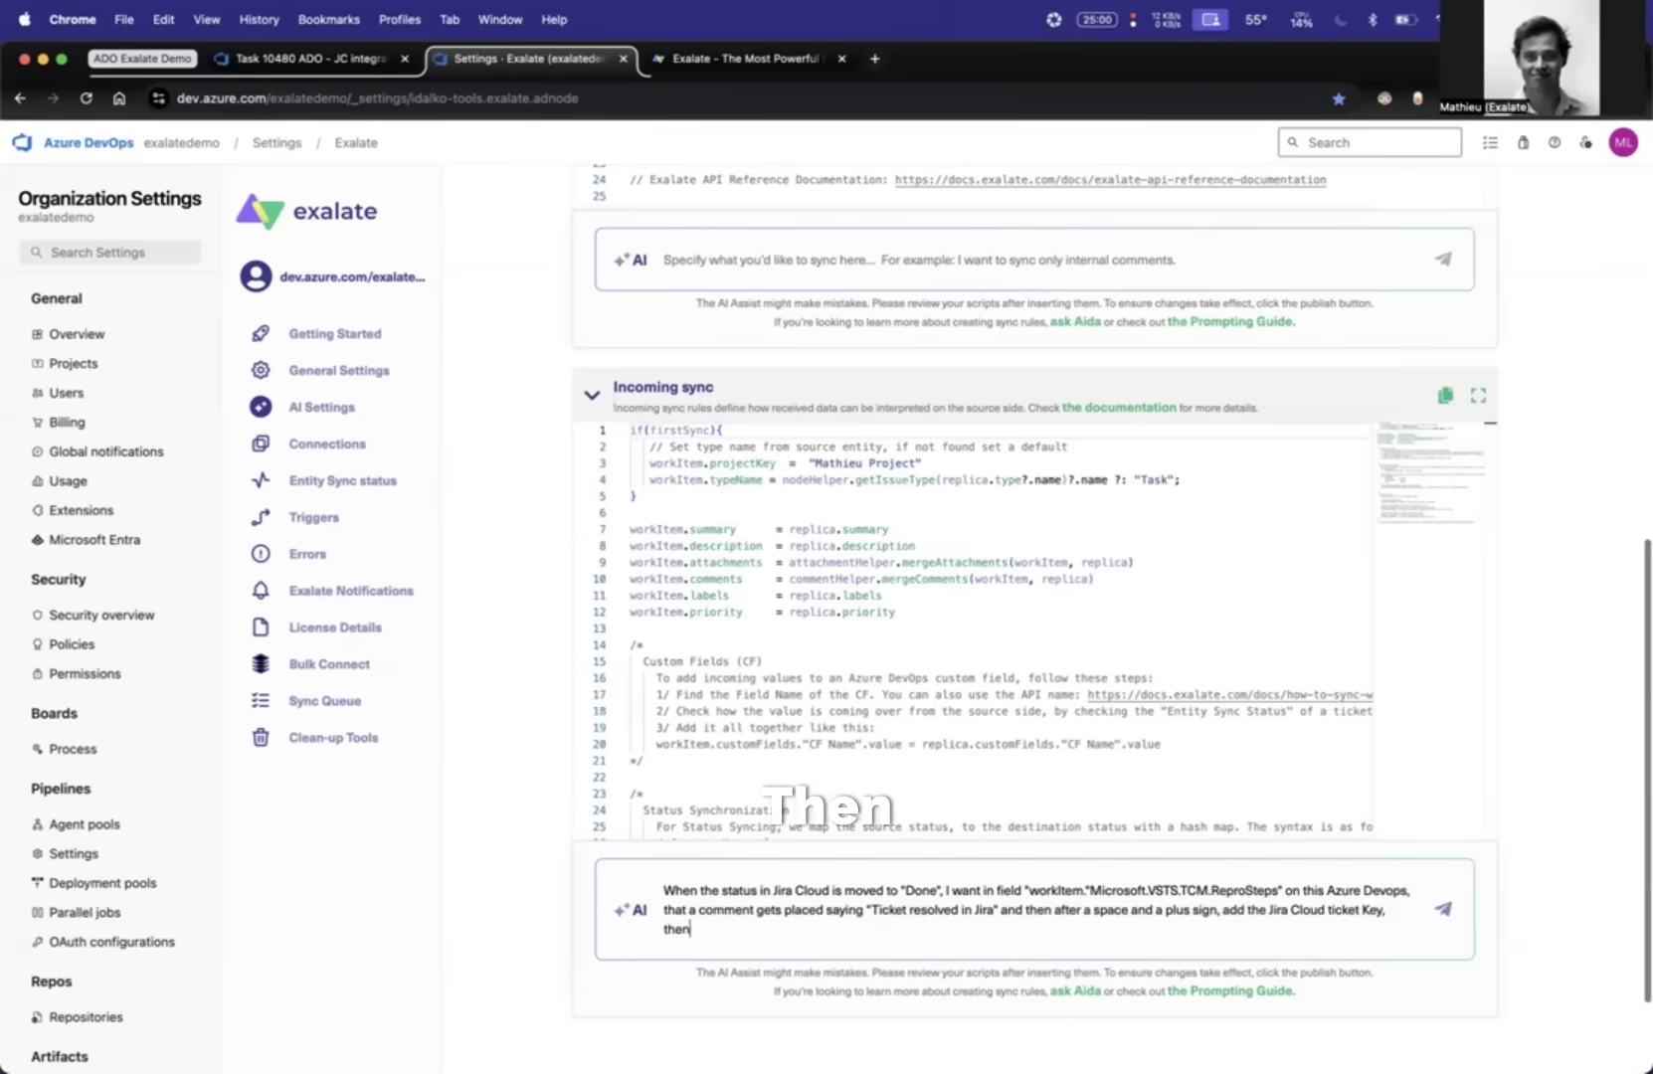
text( change the Azure)
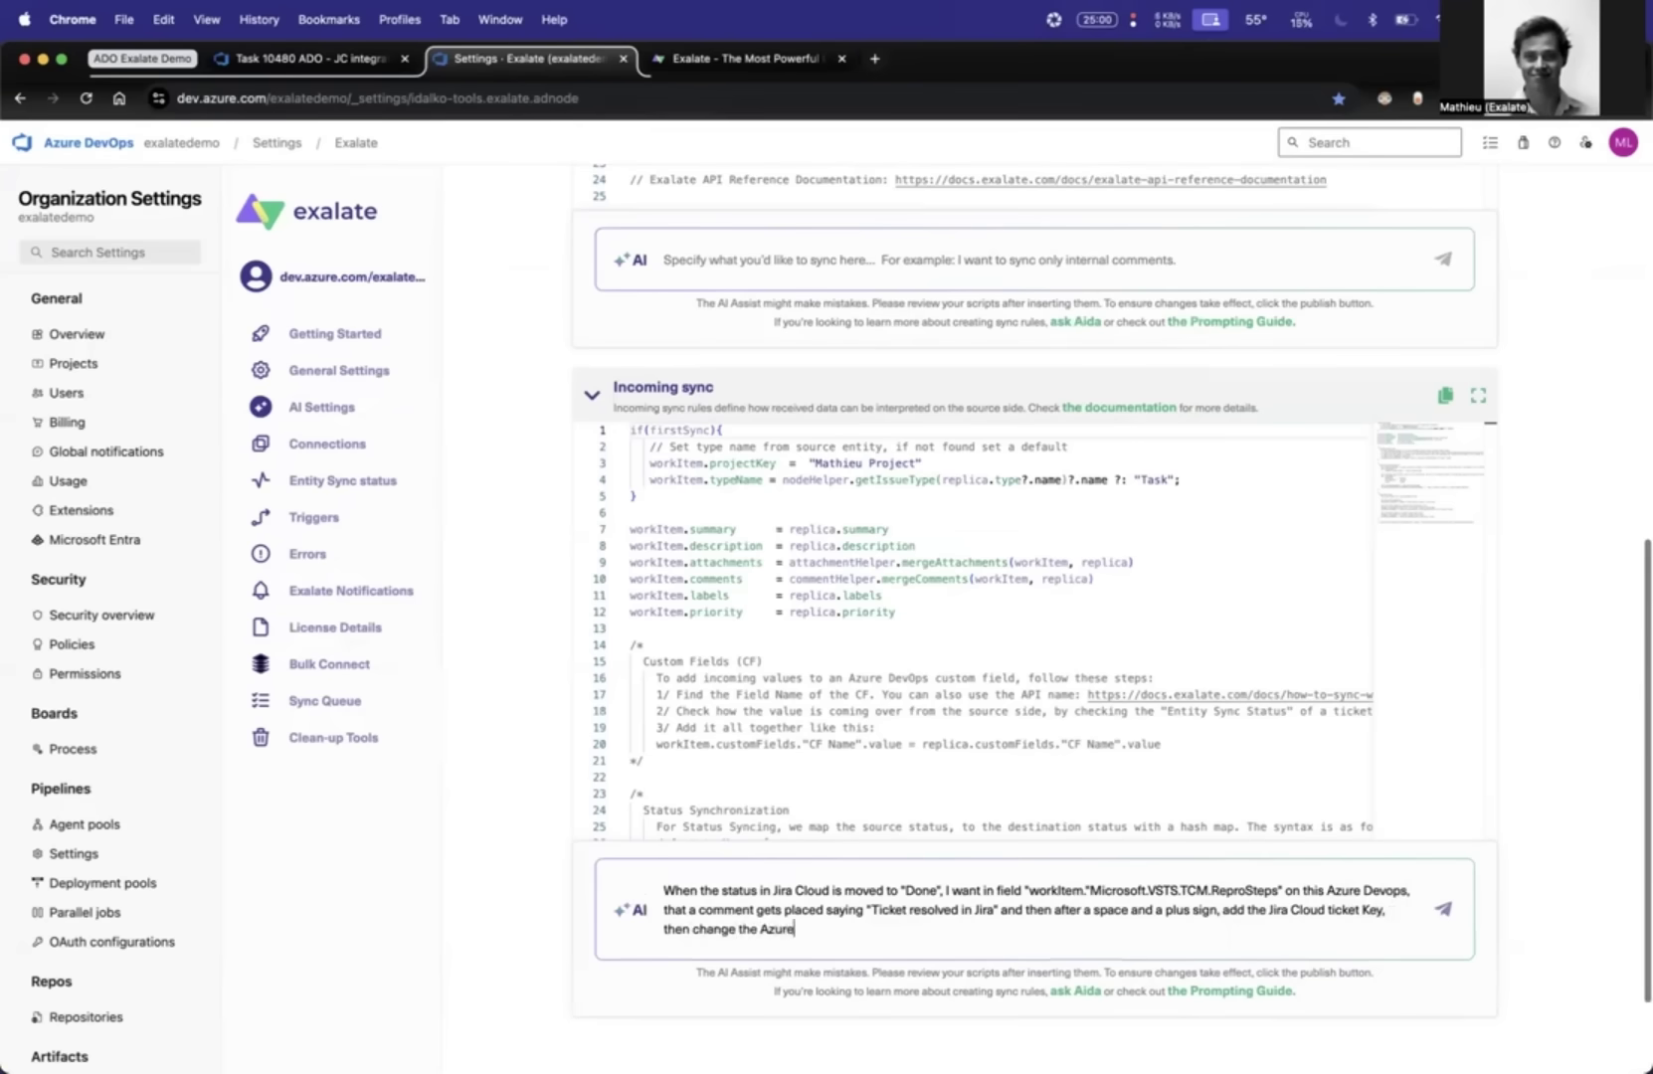
text( Devops workItem to "Ac)
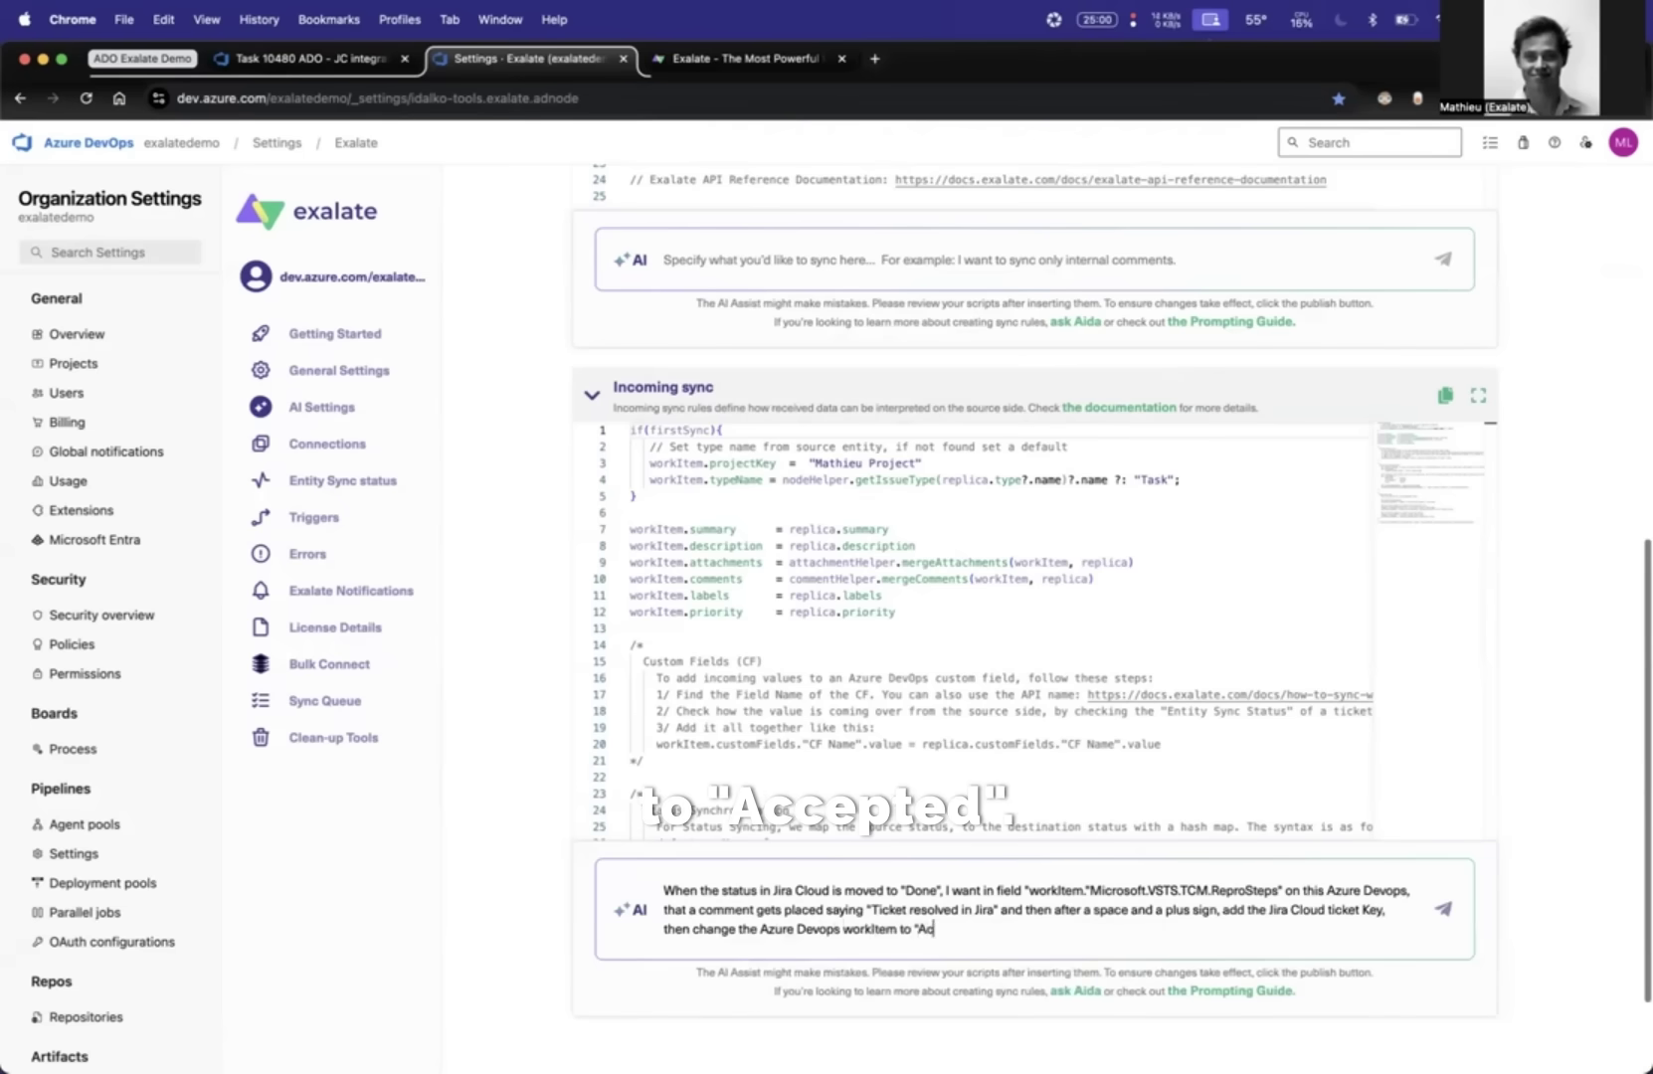
text(cepted)
key(Return)
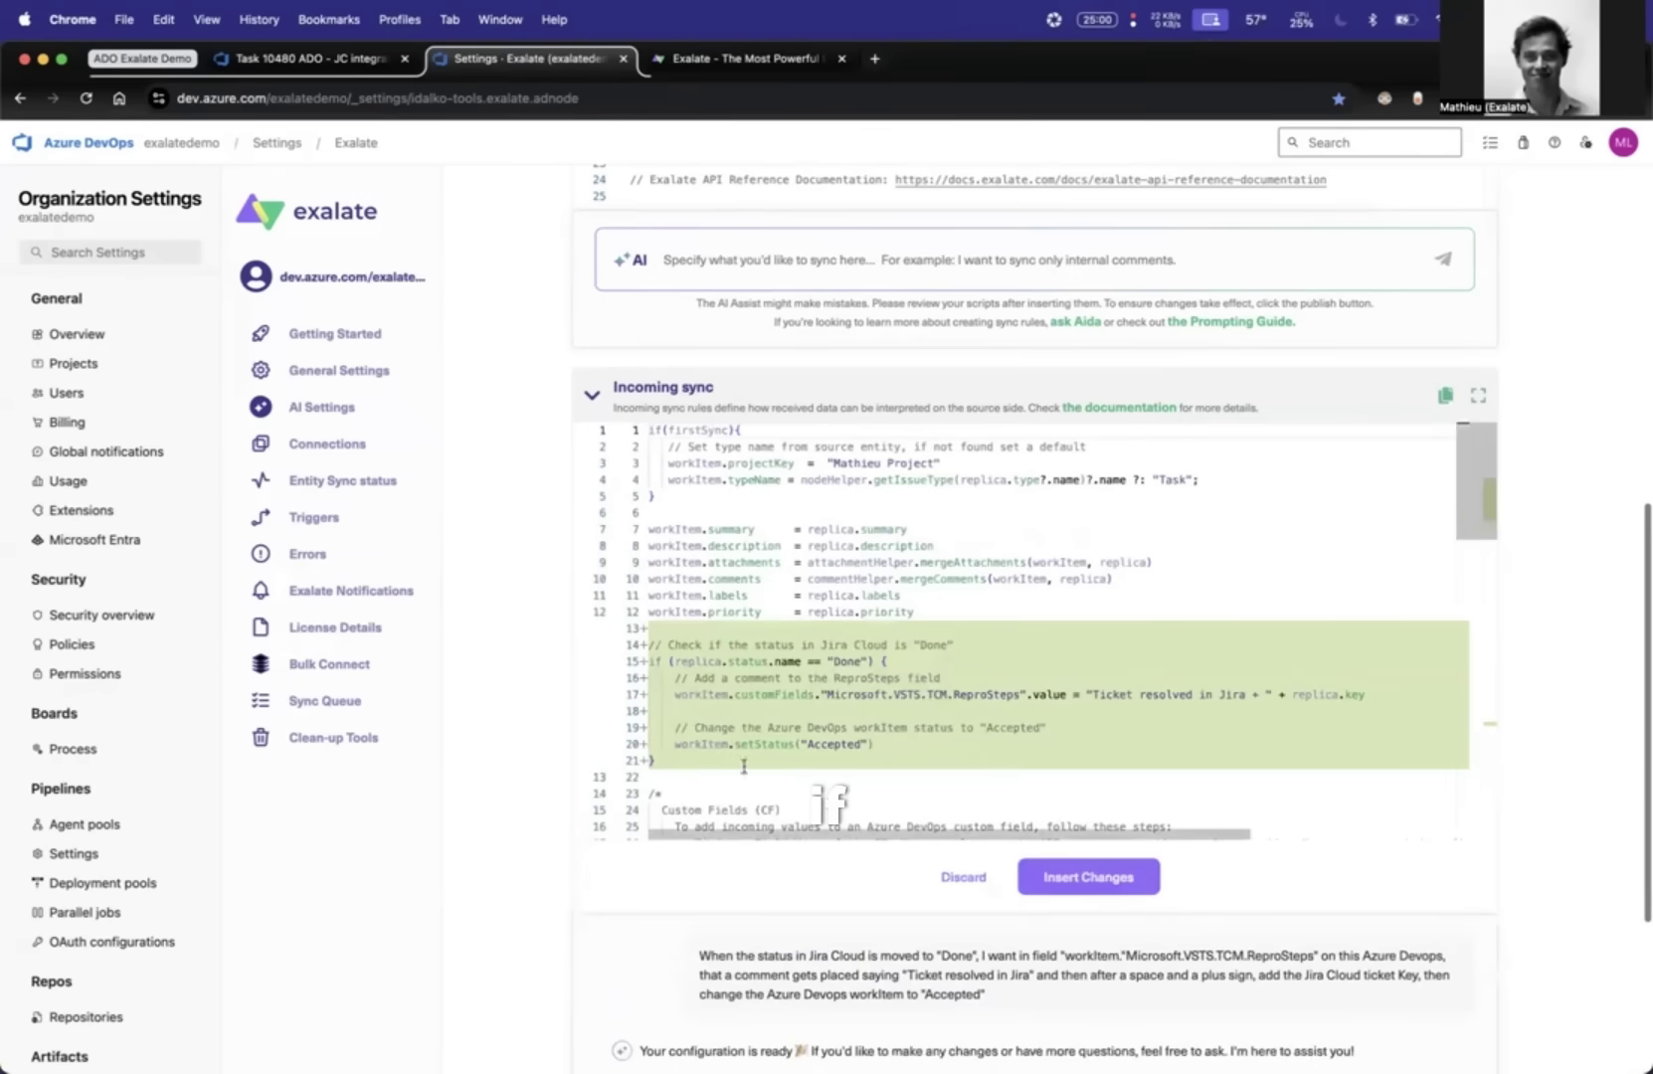
- Highlight the generated Done condition and the line 17 ReproSteps assignment for review
drag(694, 661, 859, 661)
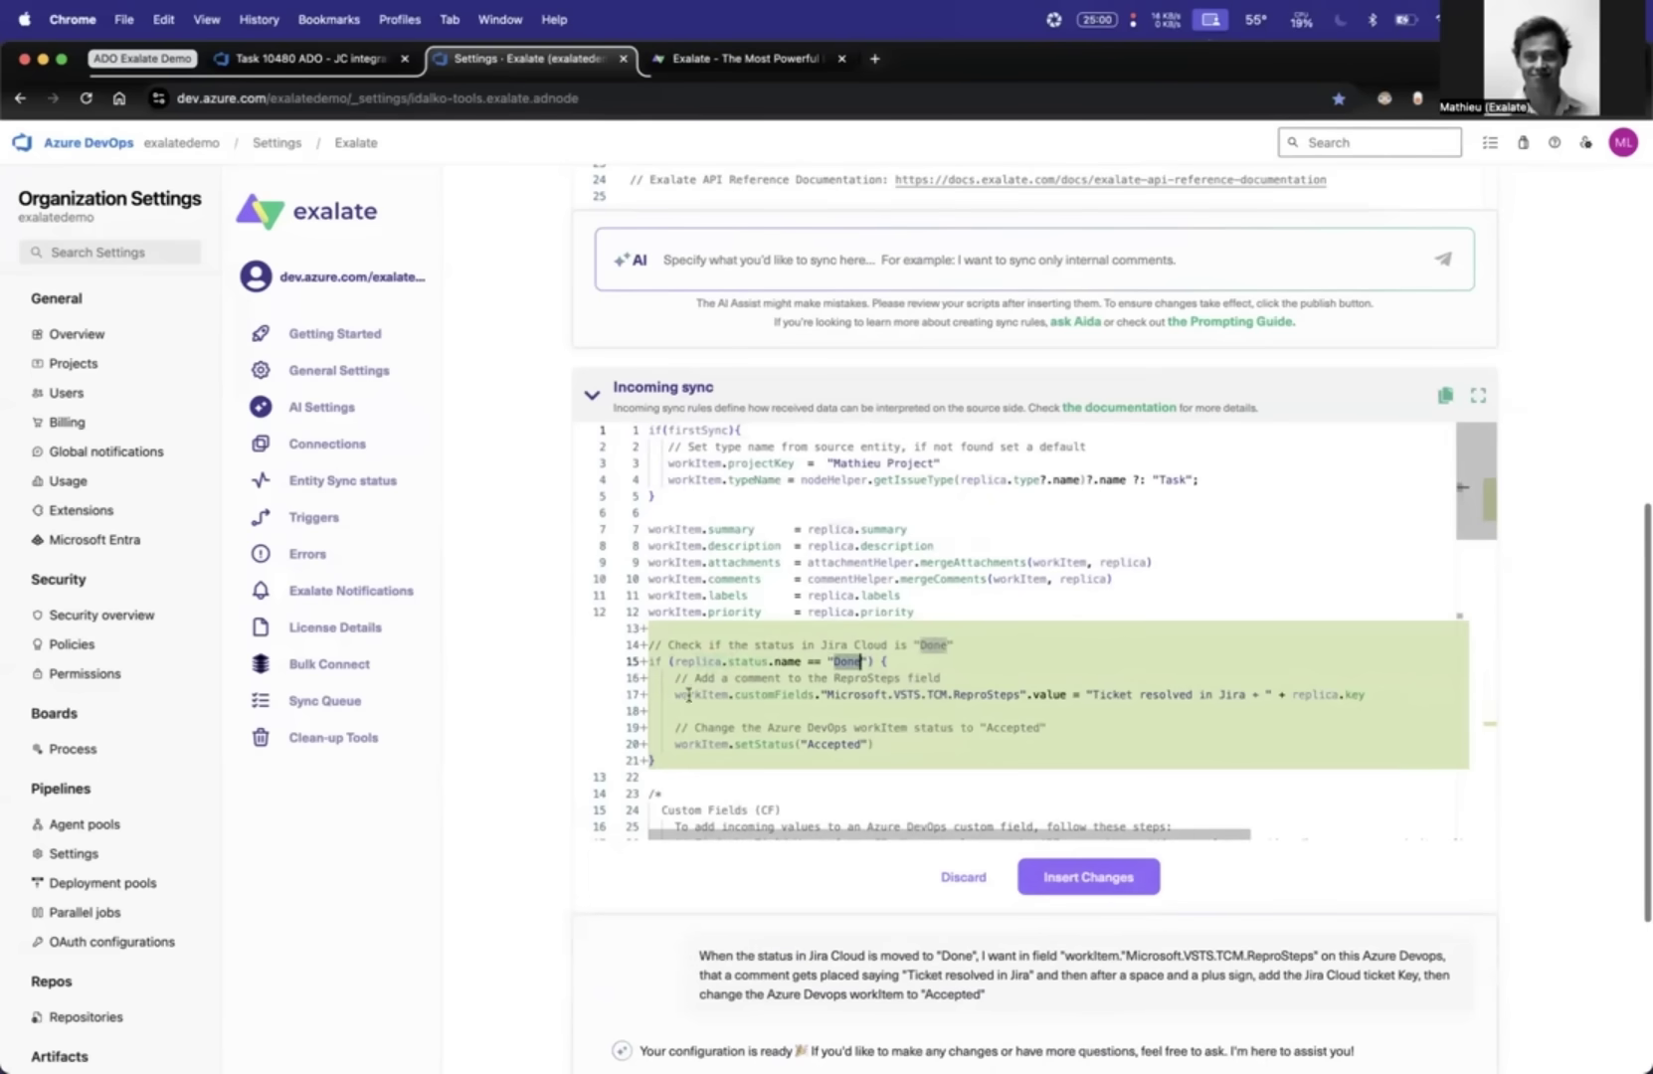
drag(675, 695, 1351, 694)
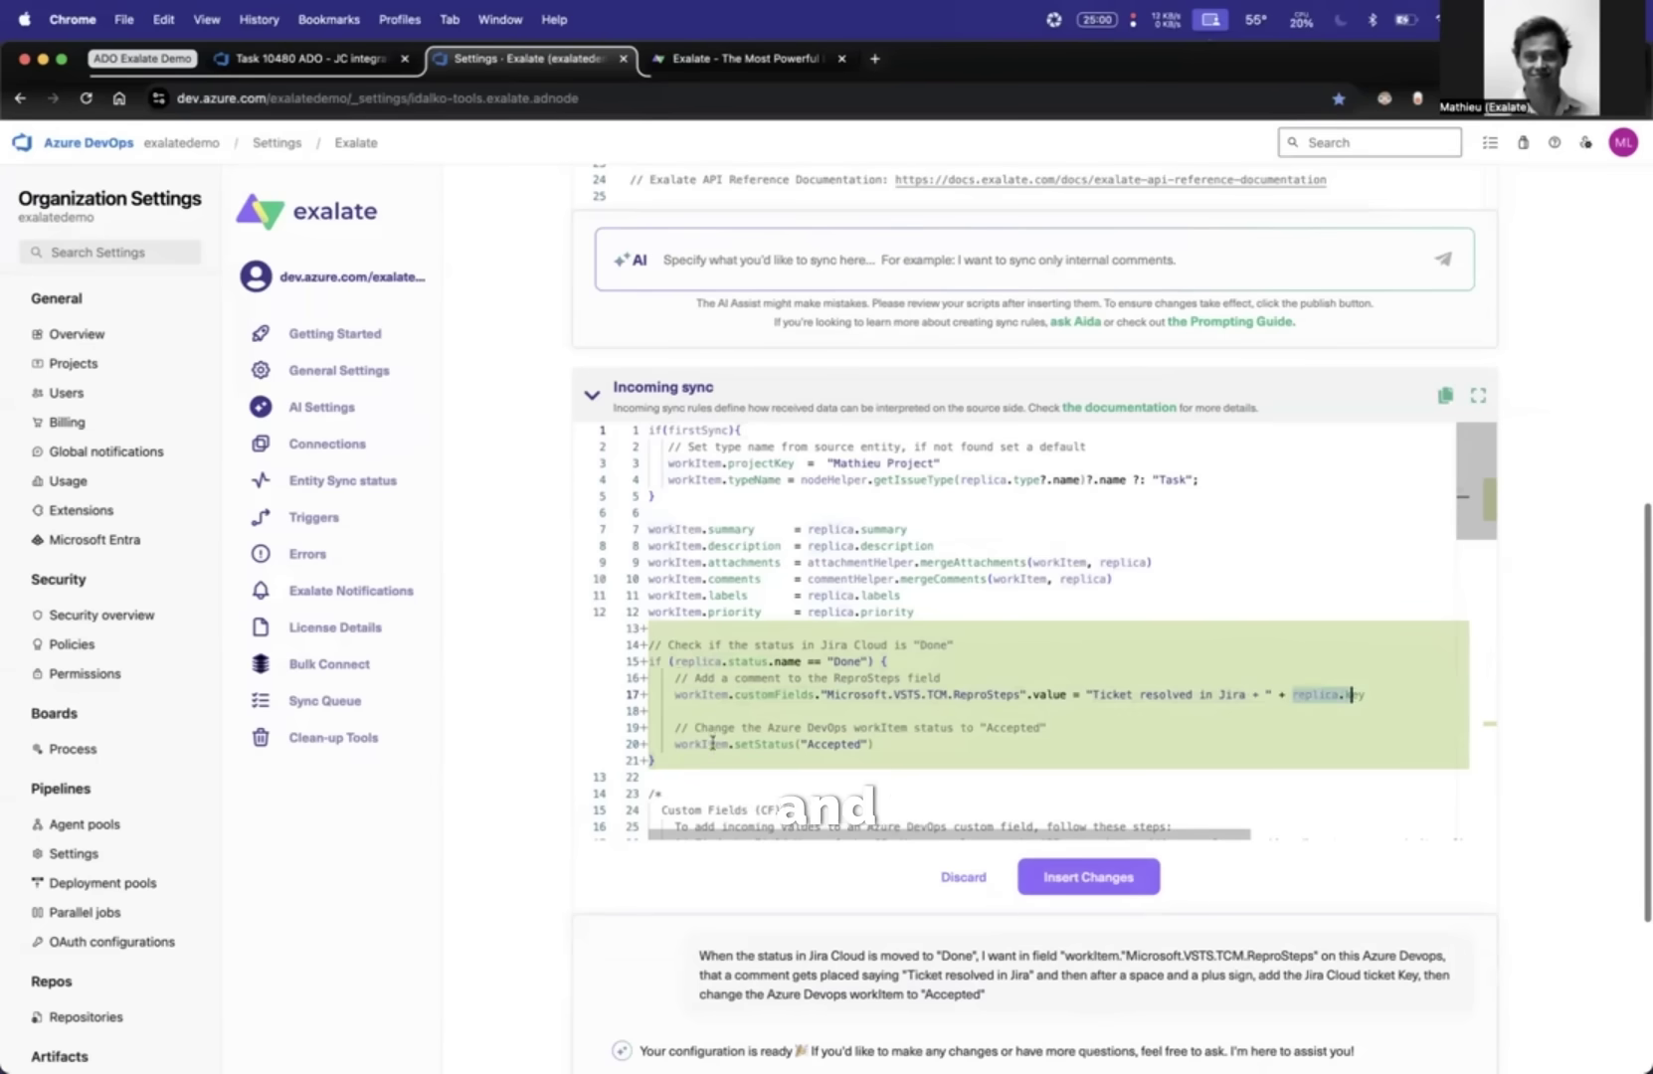
- Insert the AI-generated code into Incoming sync, publish the rules, and tile Azure DevOps beside Jira
click(1129, 880)
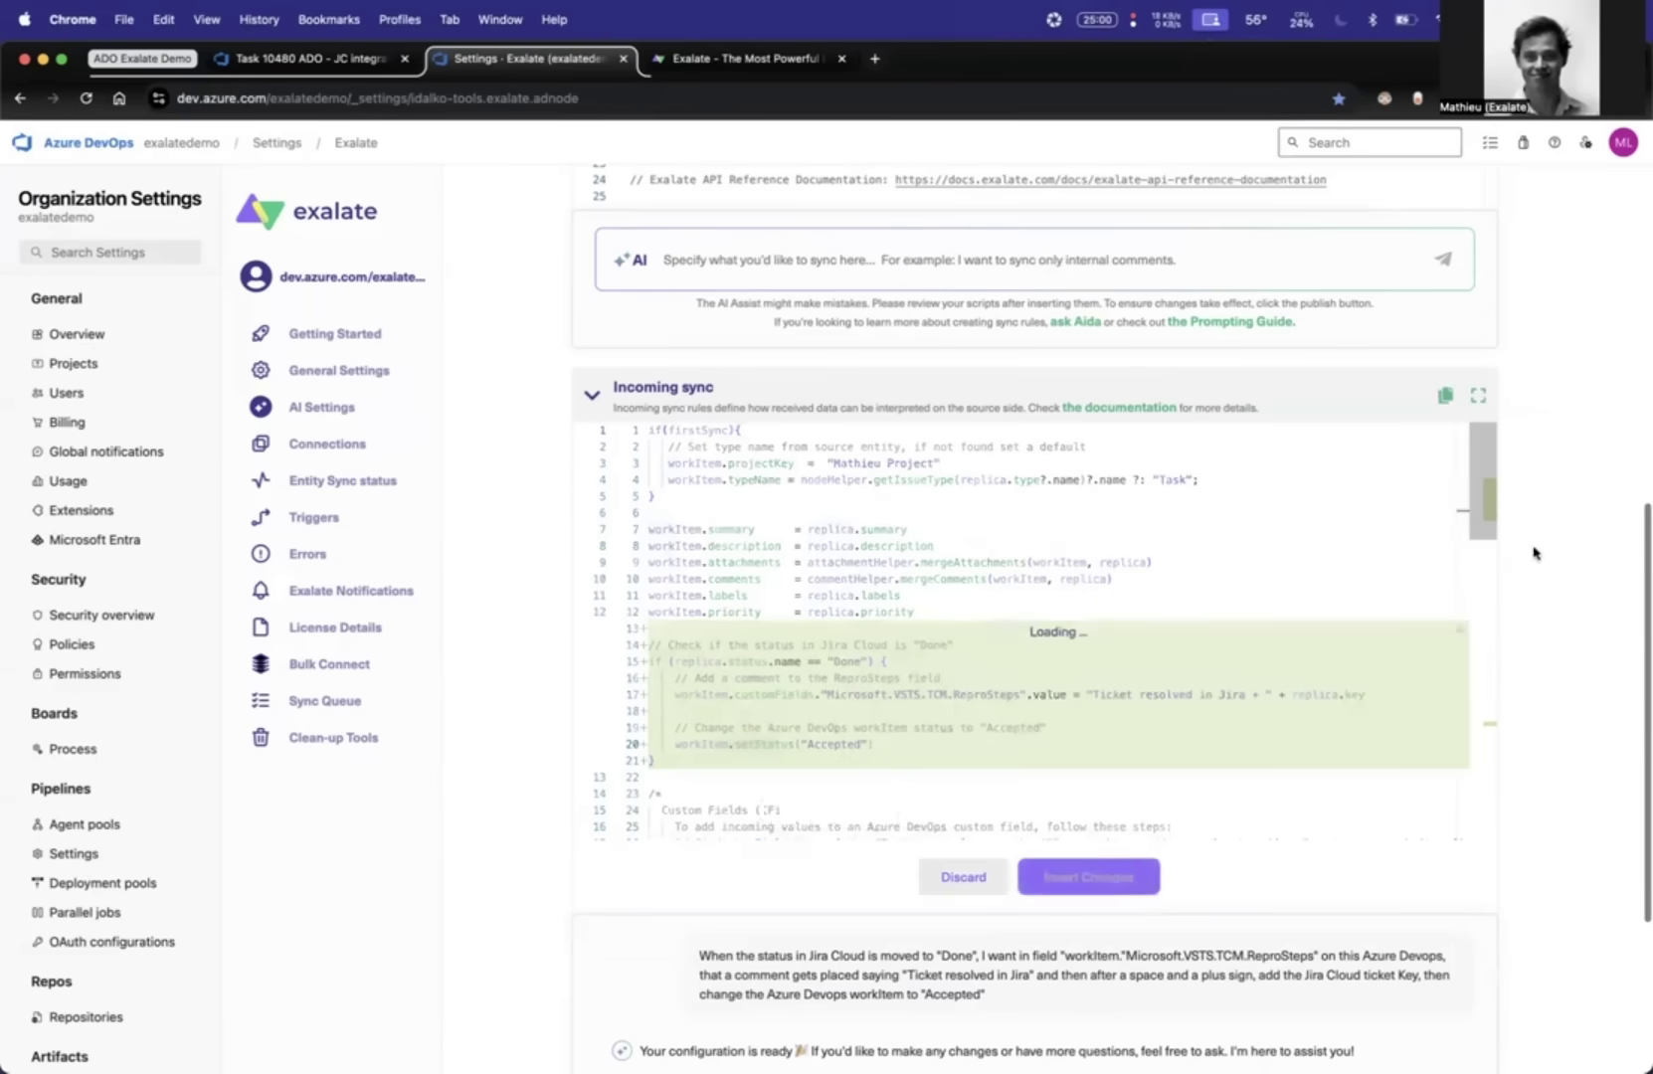
scroll(1561, 488, up, 6)
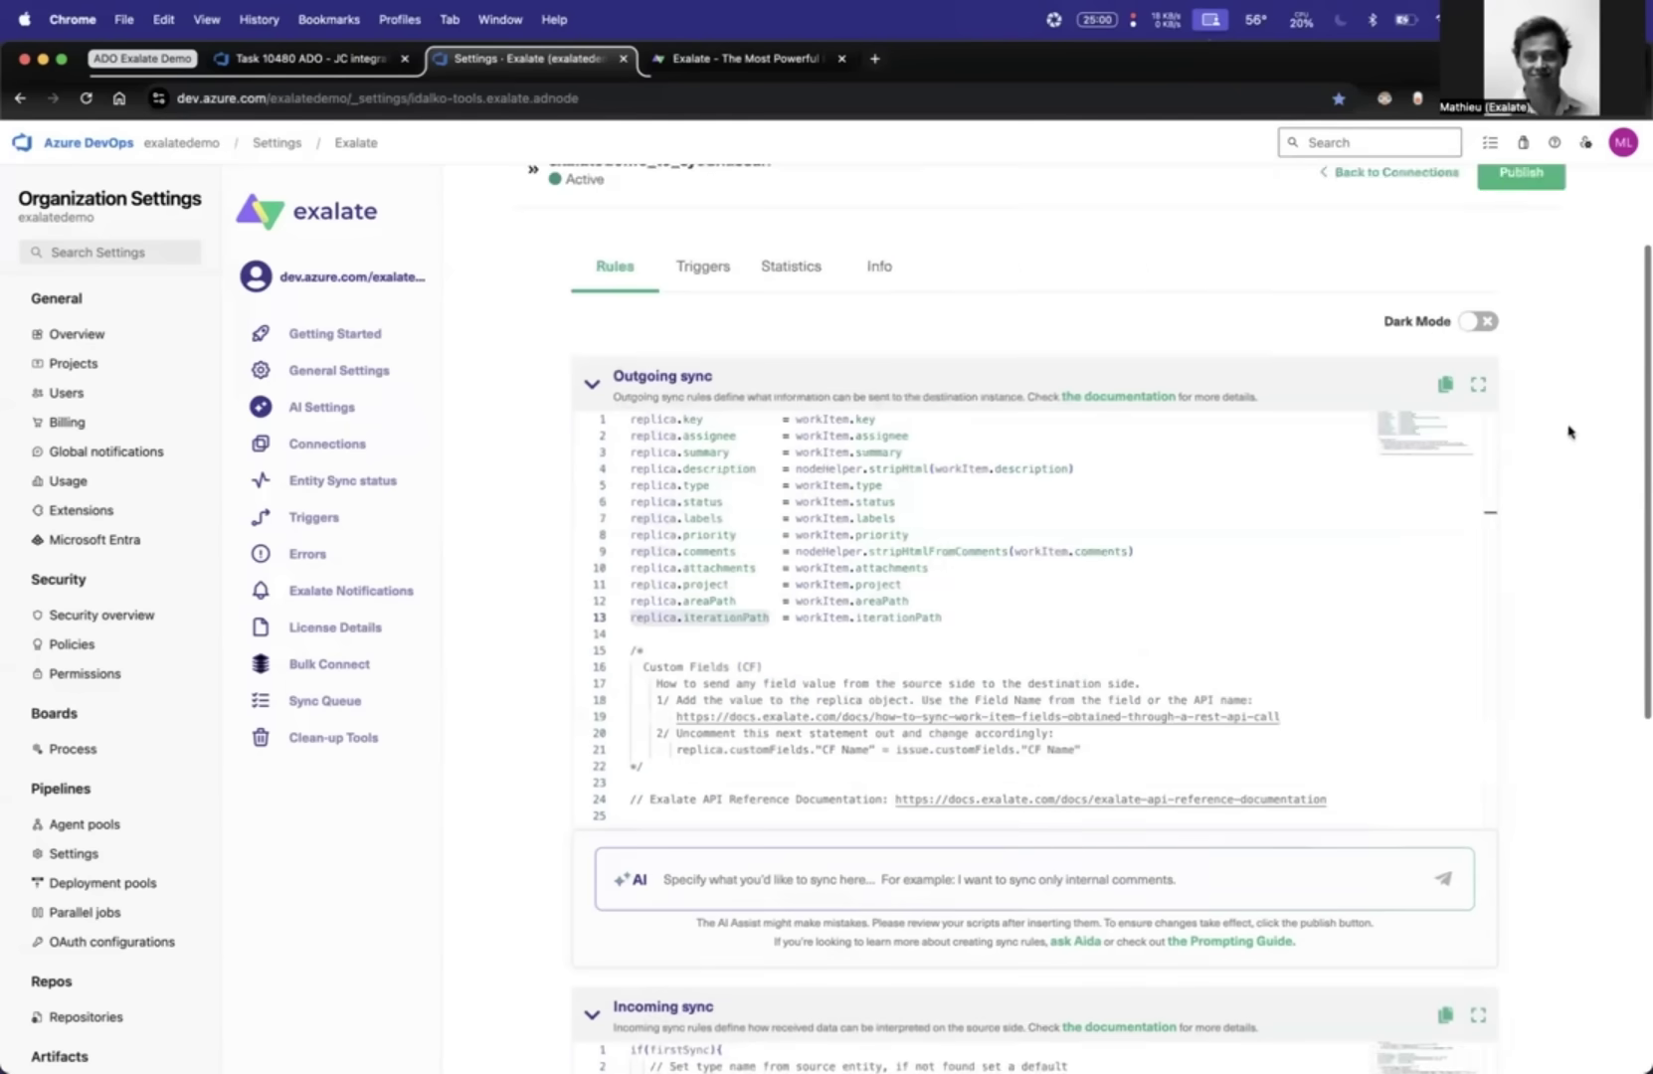
scroll(1569, 431, up, 2)
click(1552, 279)
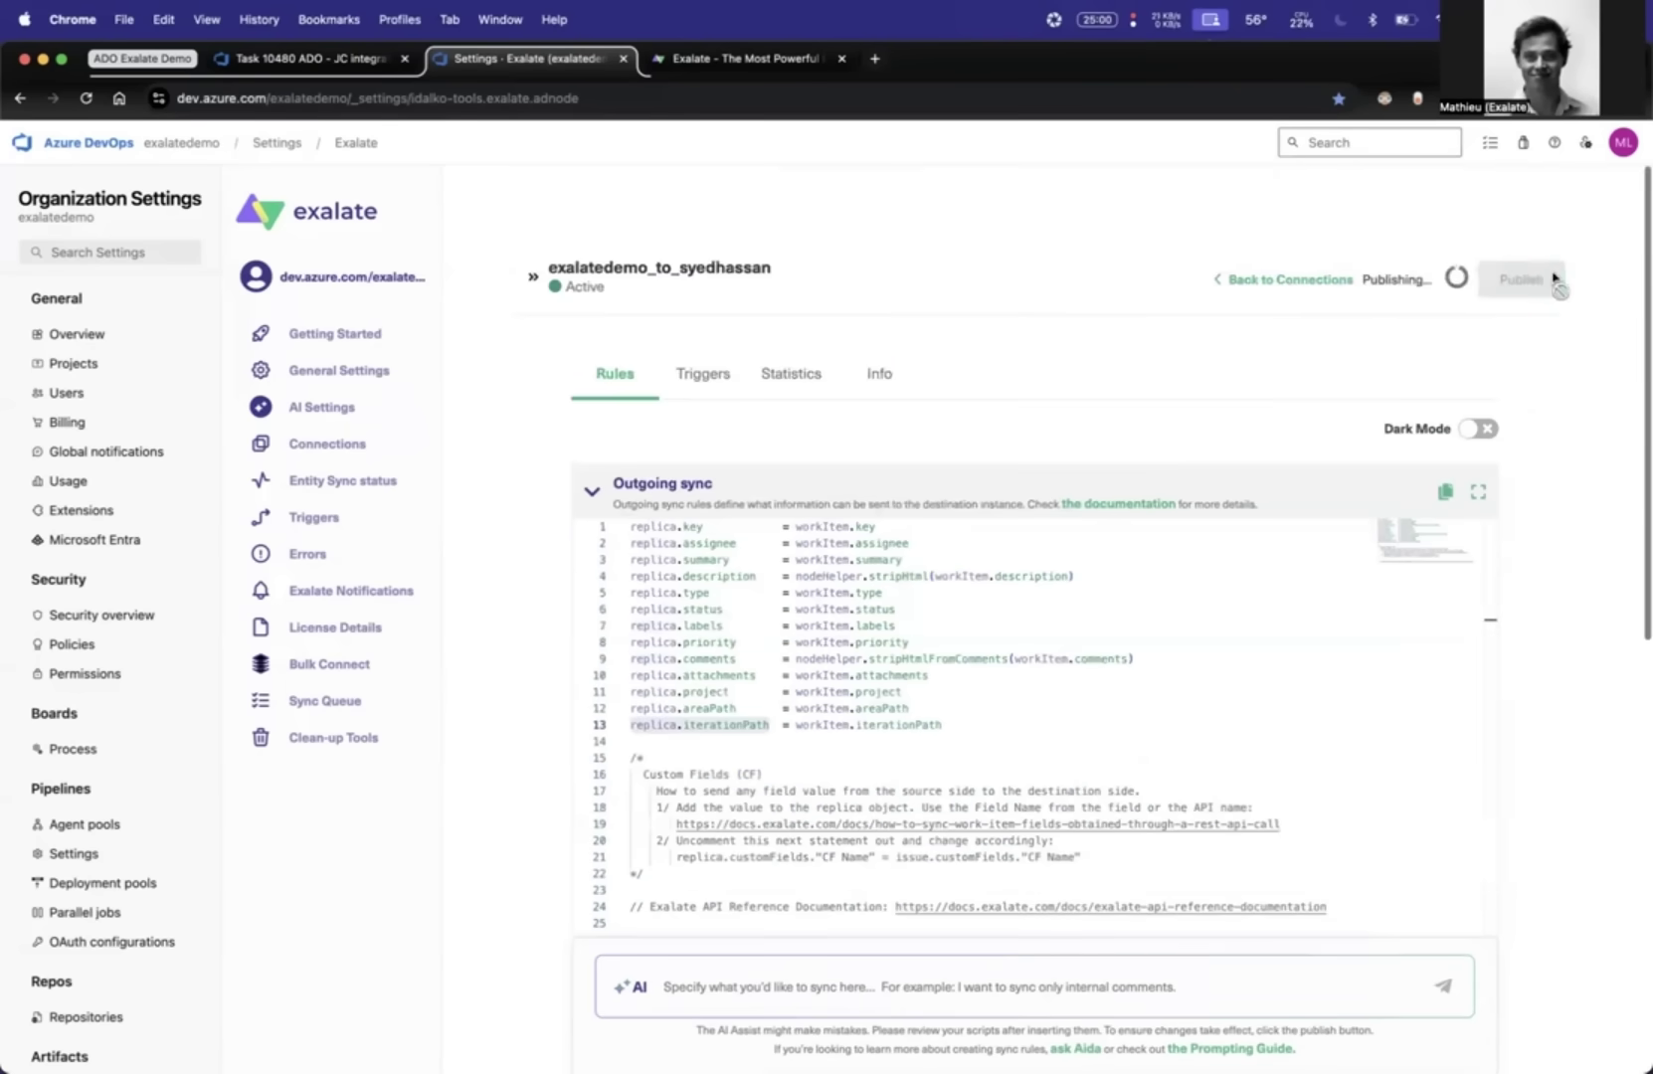
key(ctrl+alt+Left)
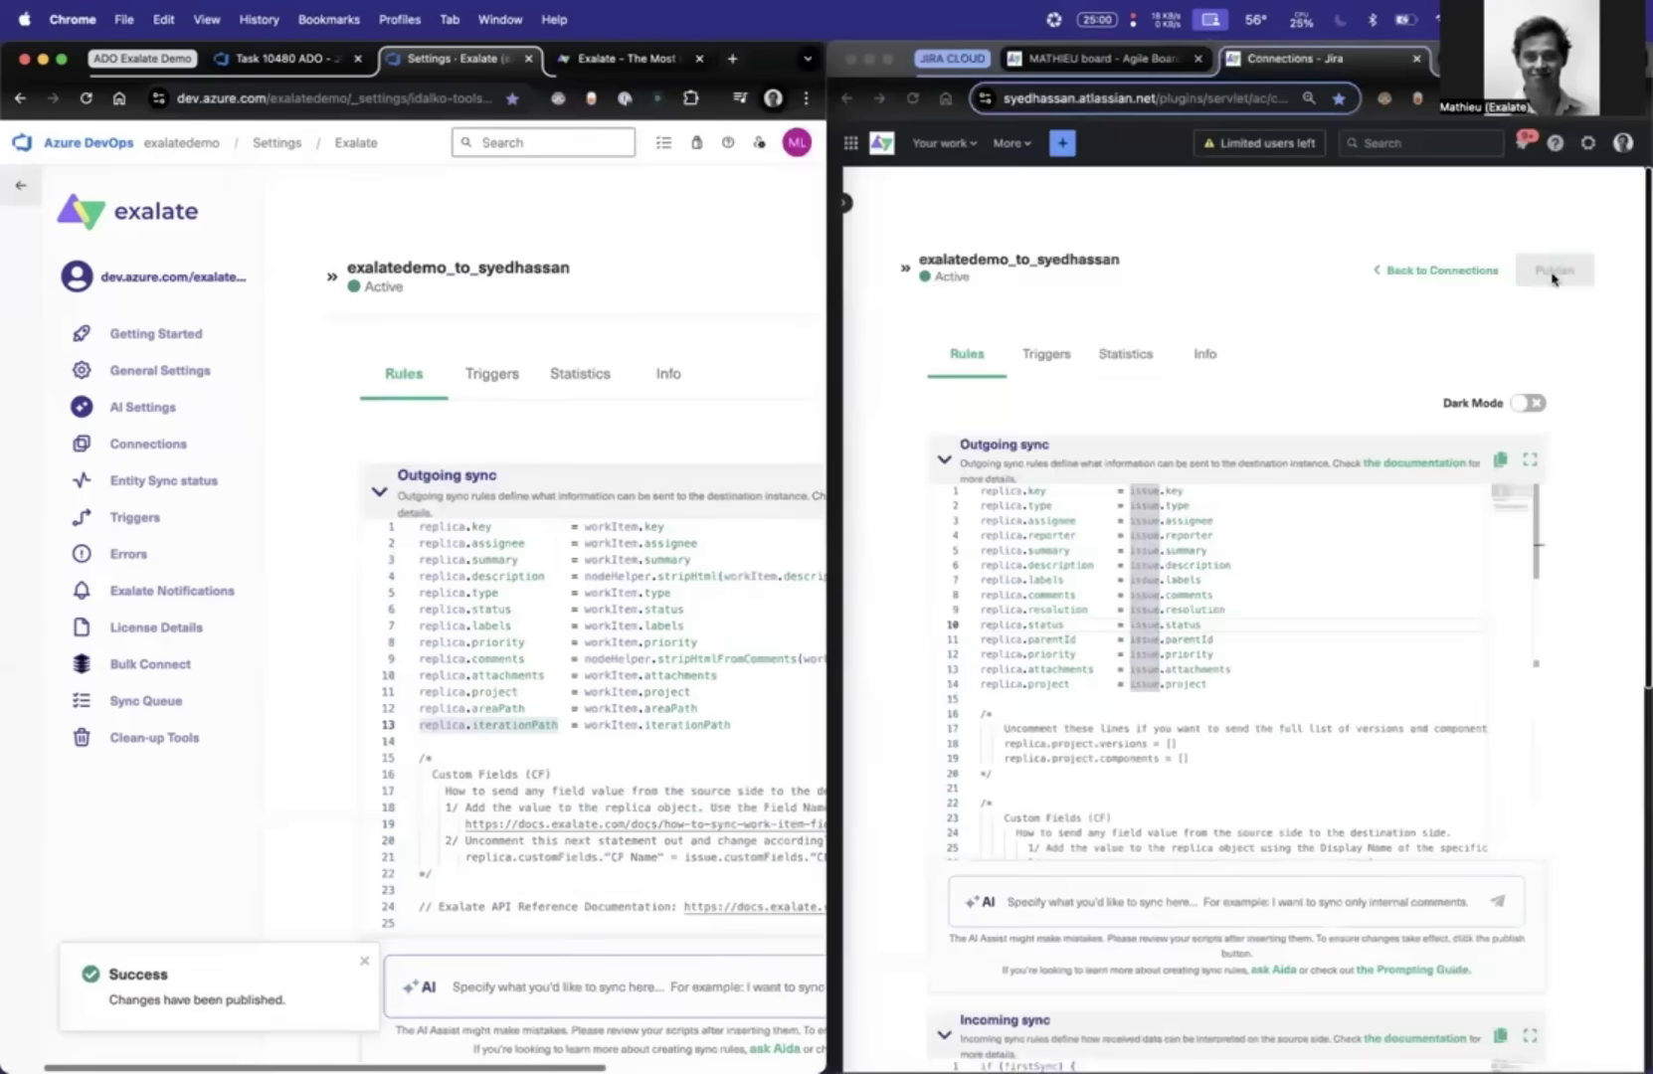
- Move the Jira issue 'ADO - JC integration video' from Backlog to Done
click(1076, 57)
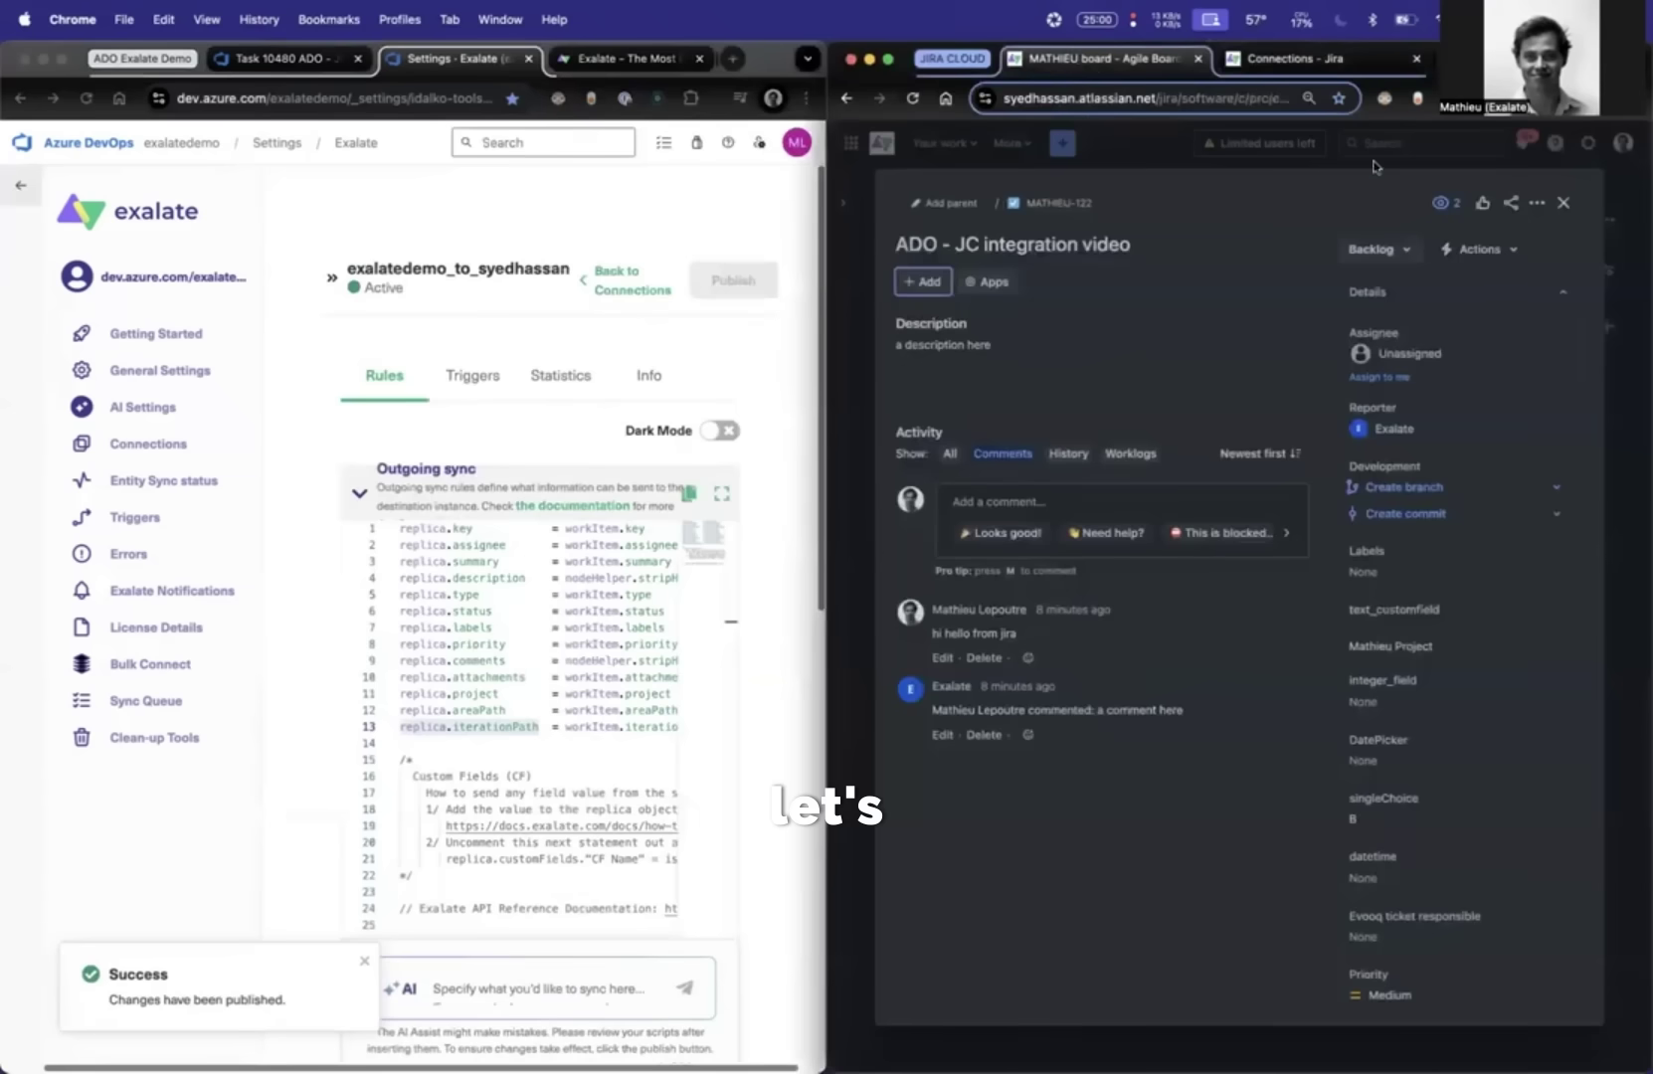
click(1406, 248)
click(1378, 333)
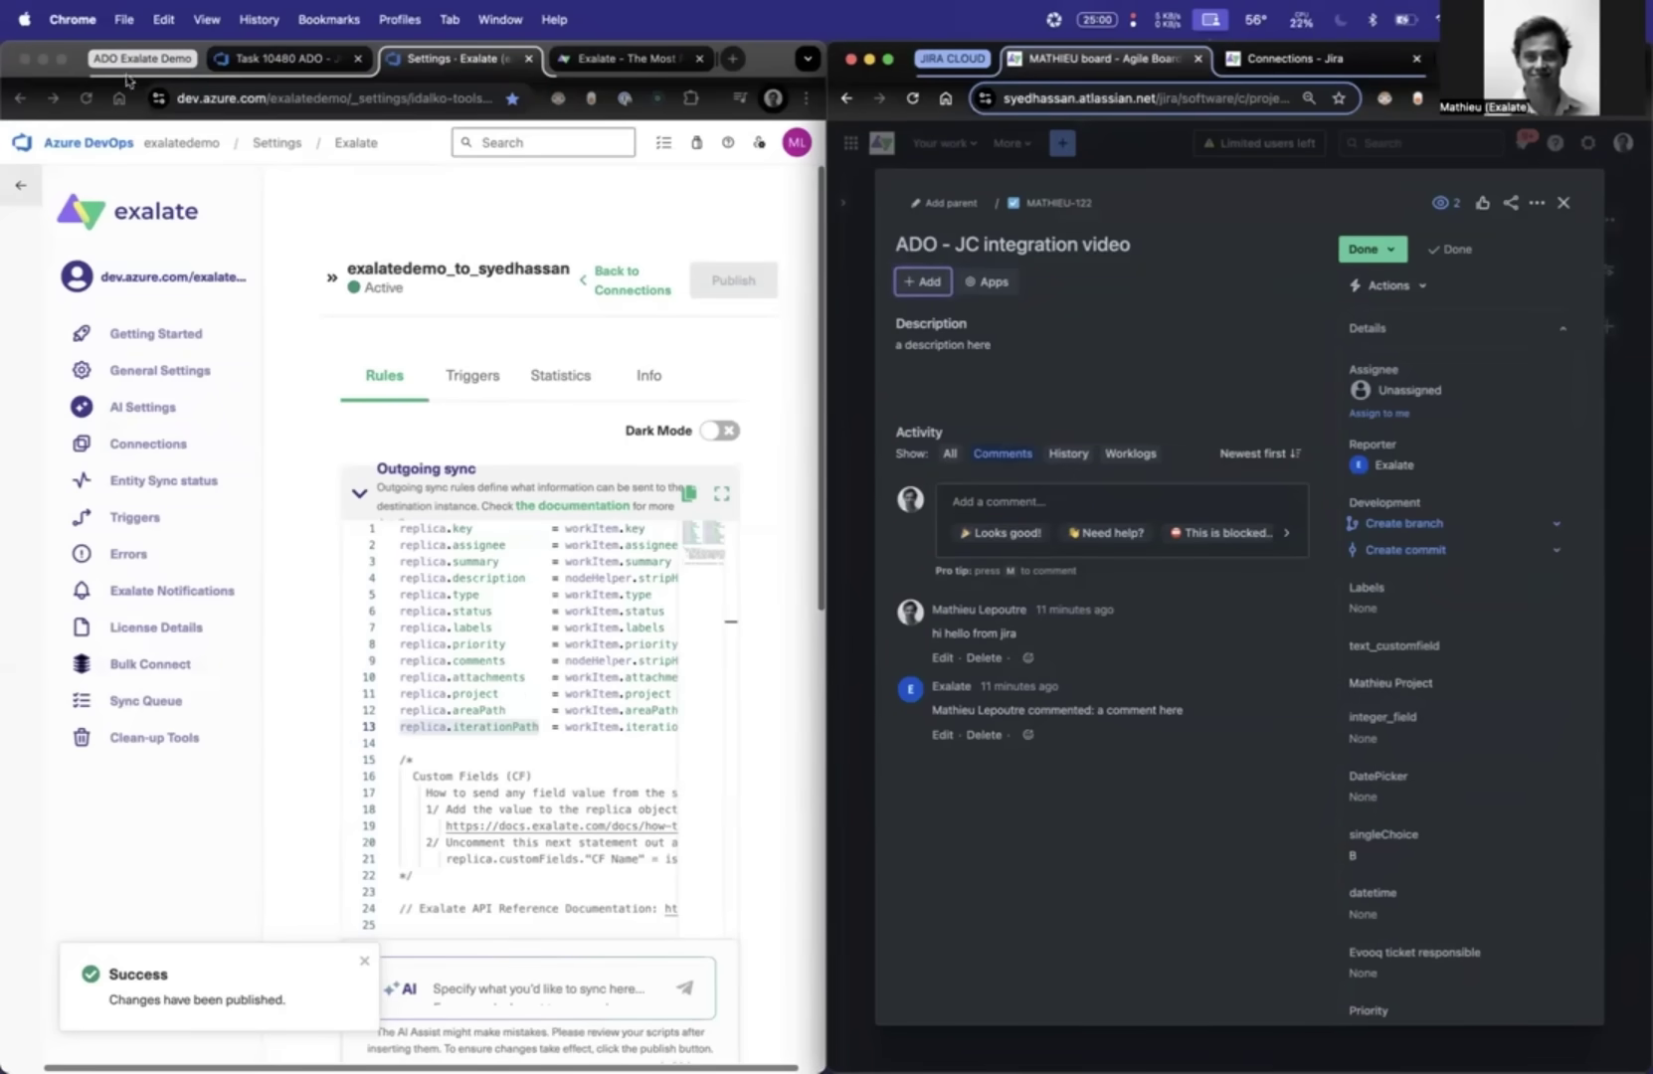
- Reload Azure DevOps task 10480 twice to check the sync; it still shows To Do
click(280, 58)
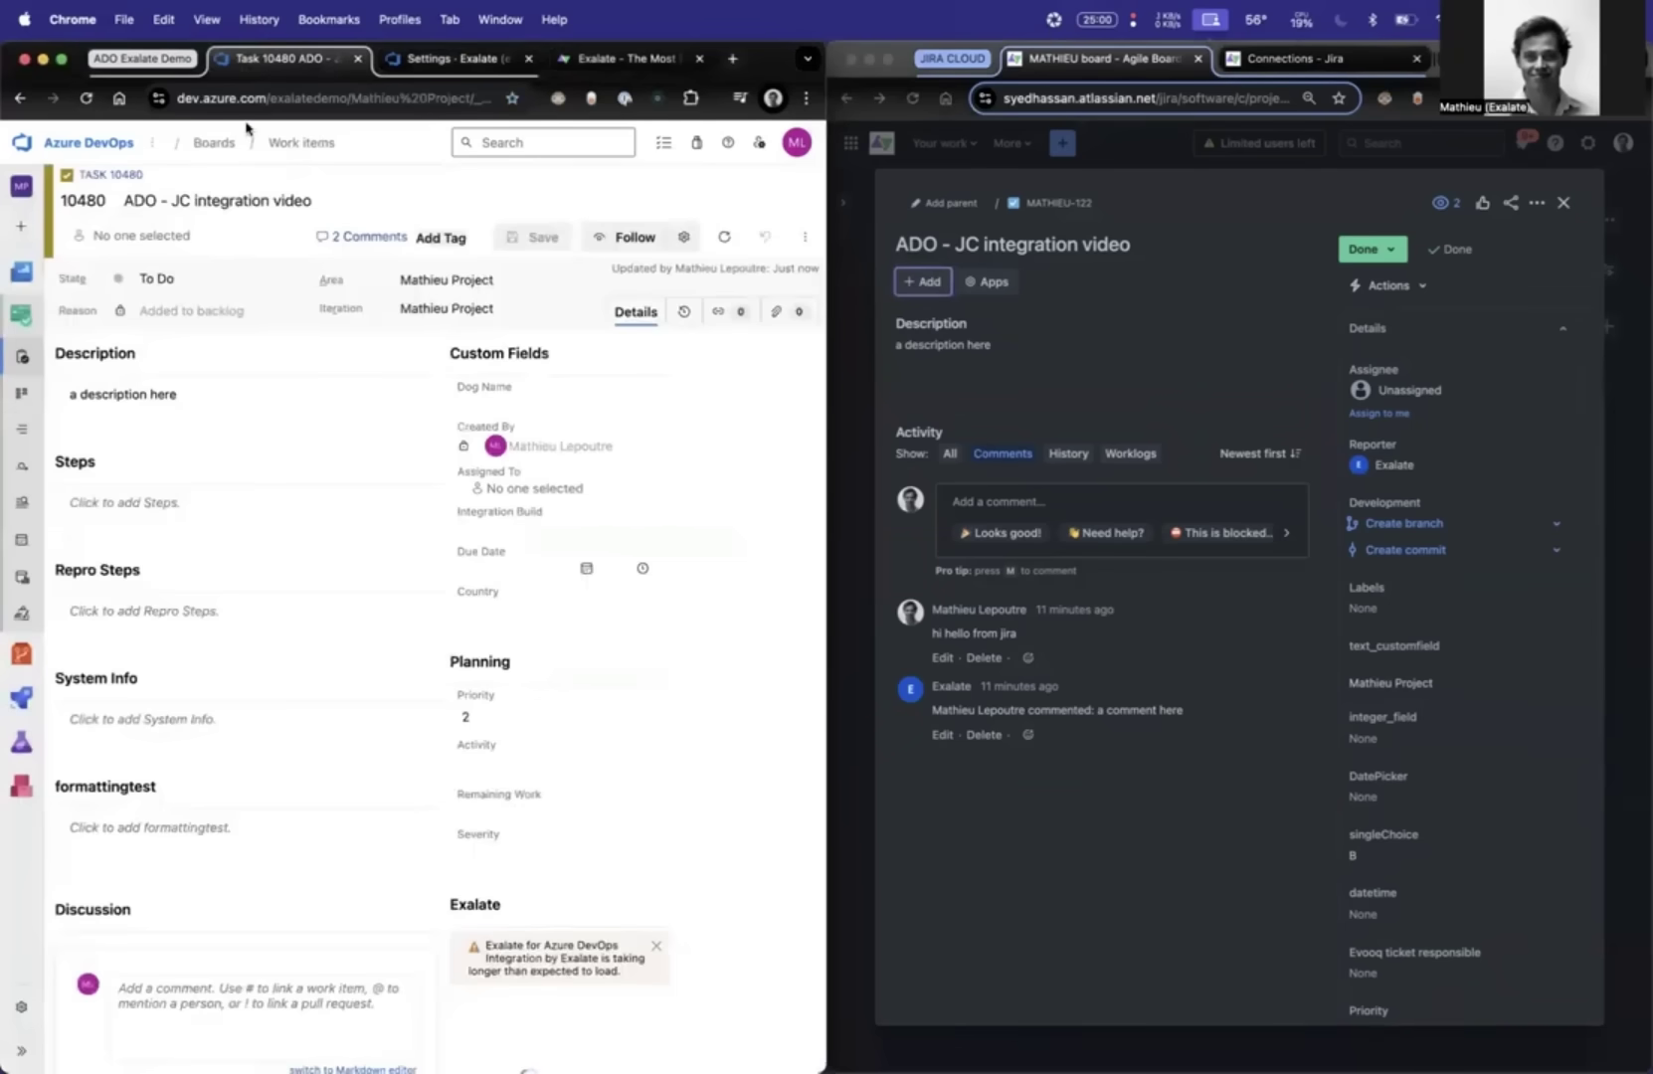
click(91, 98)
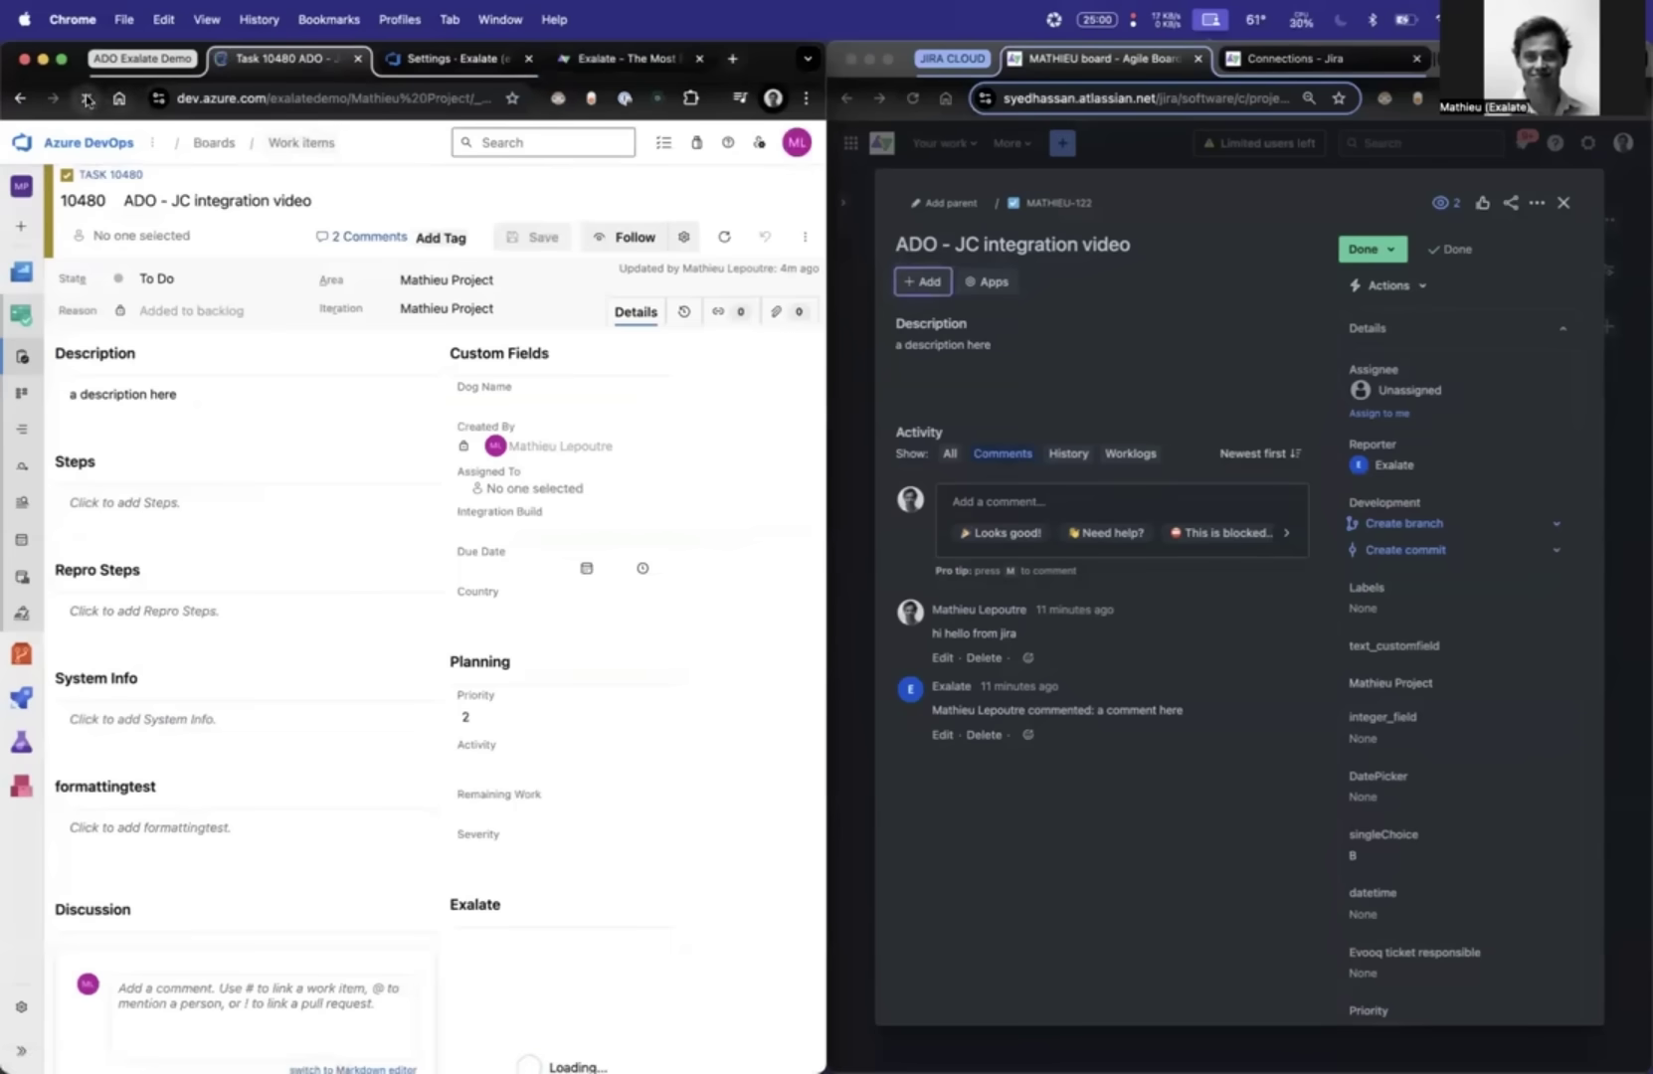
click(88, 98)
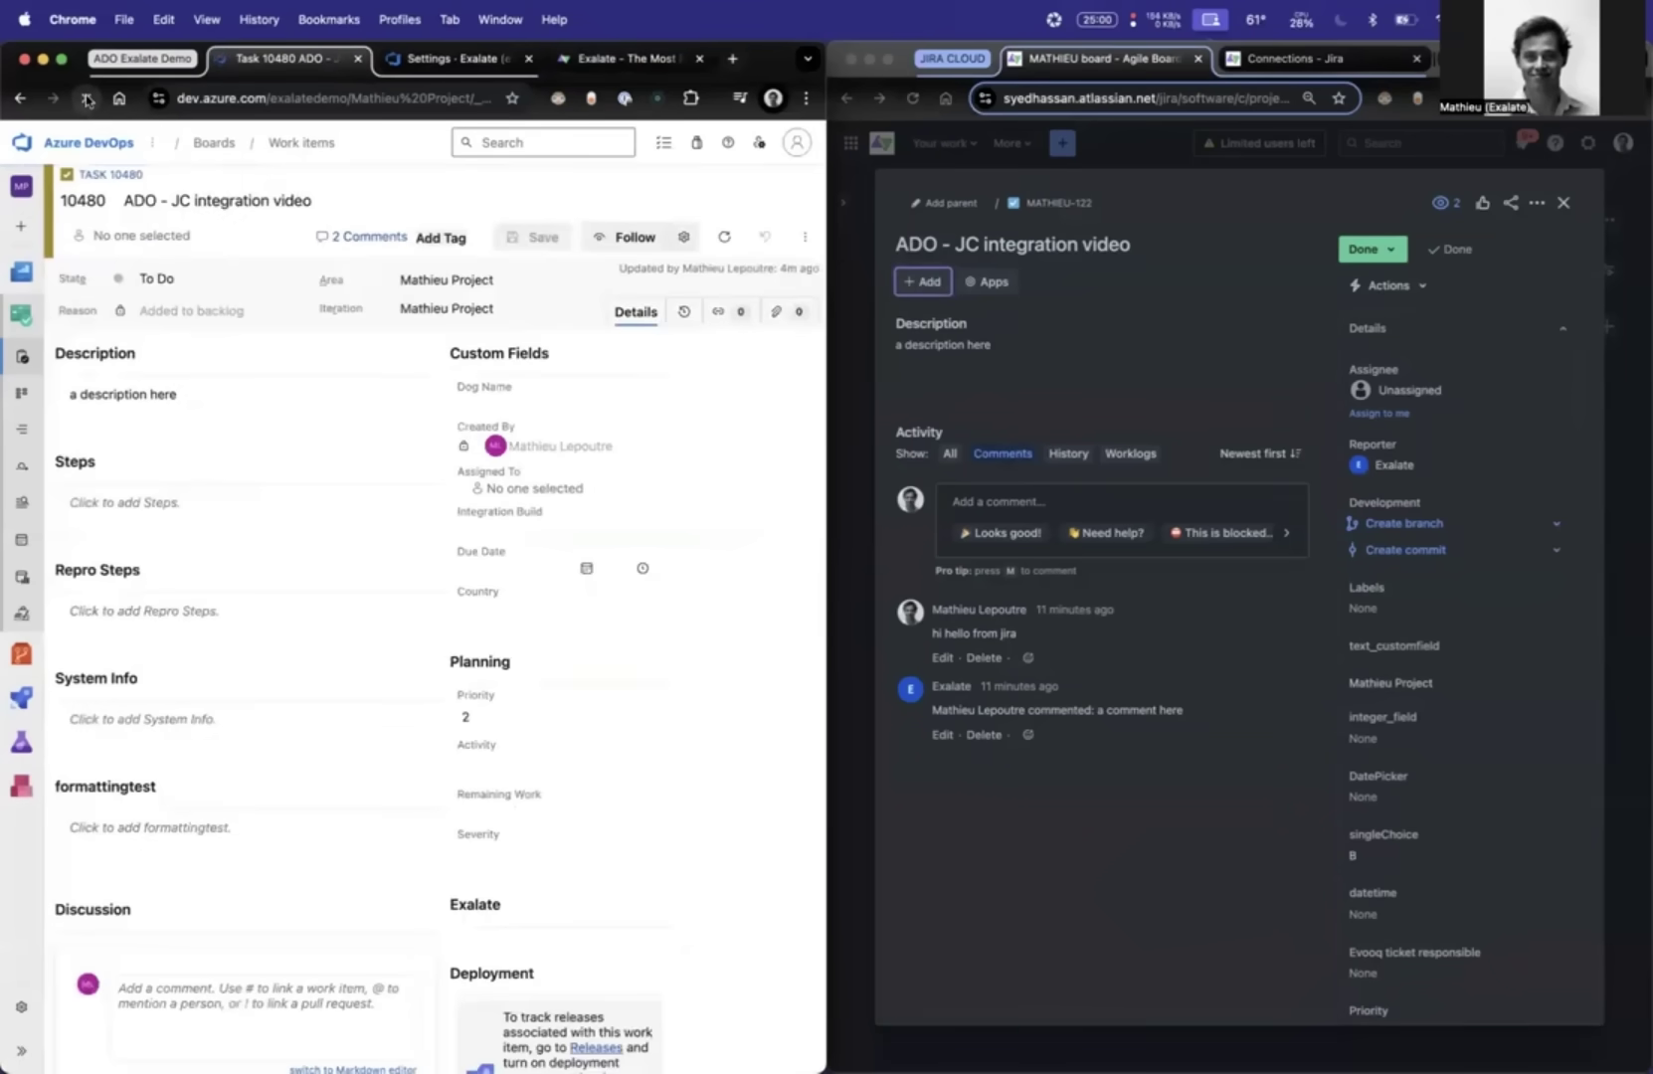
- Open the Exalate sync errors full screen and jump to the failing line 17
click(467, 62)
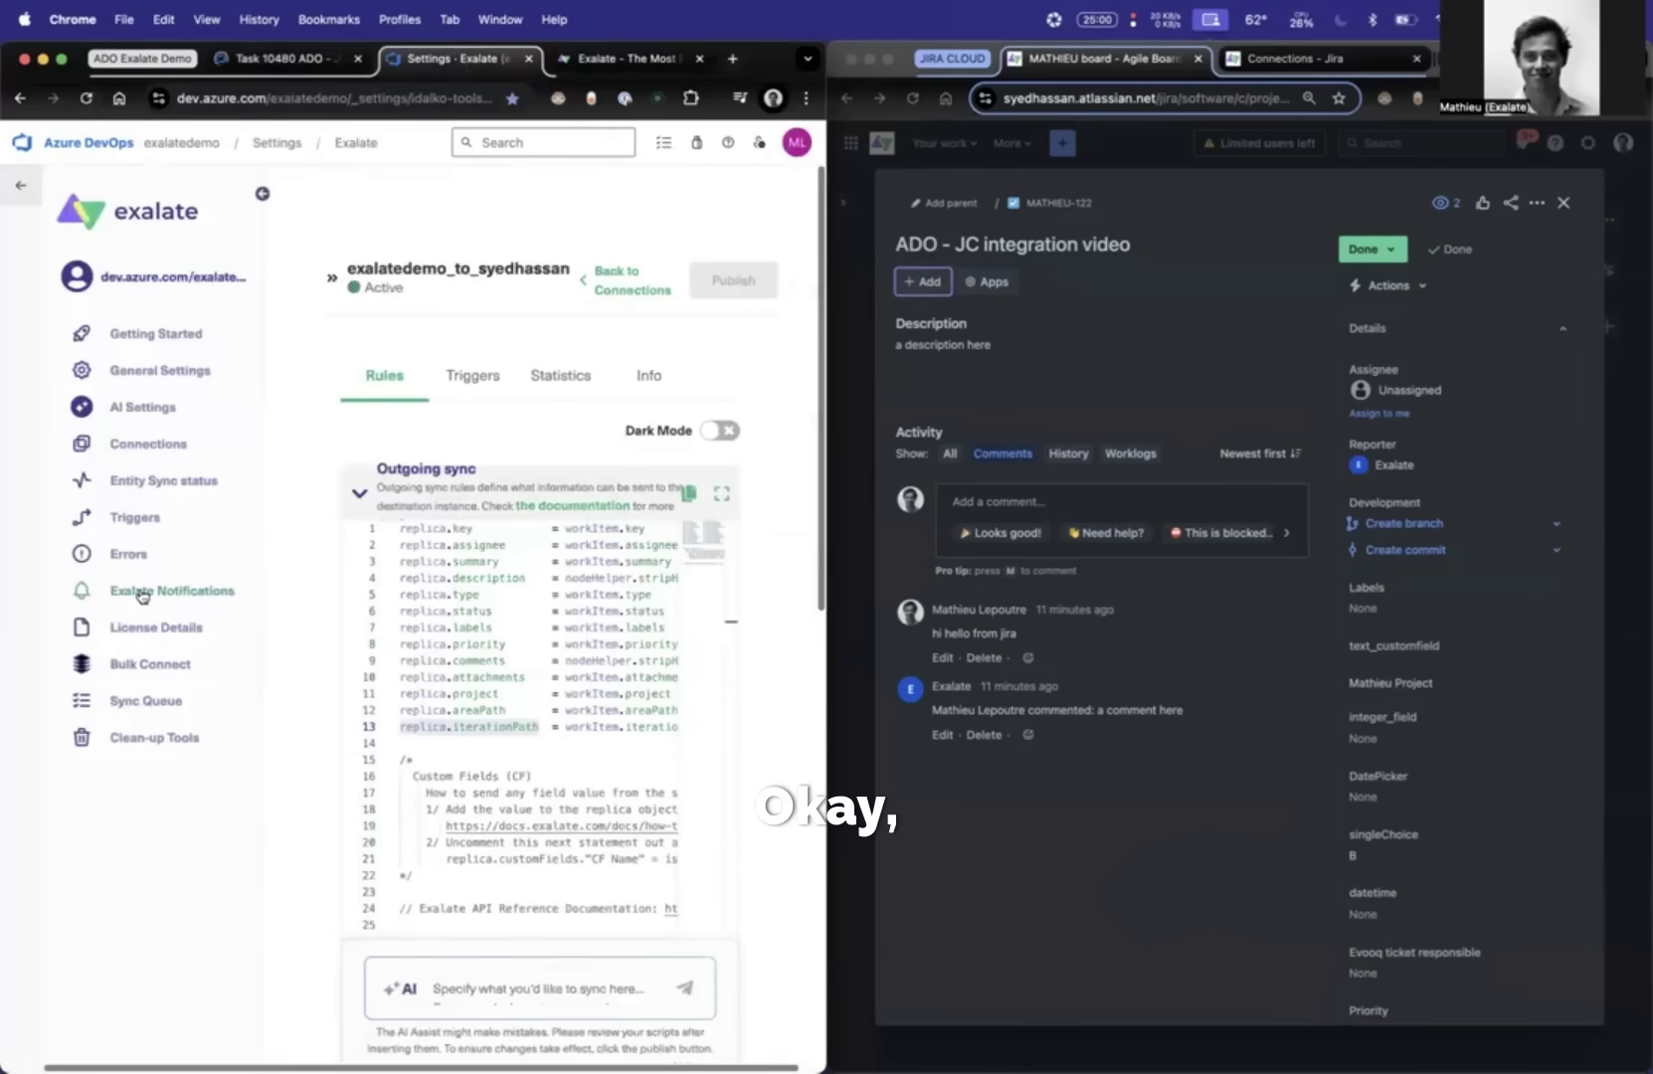
click(129, 555)
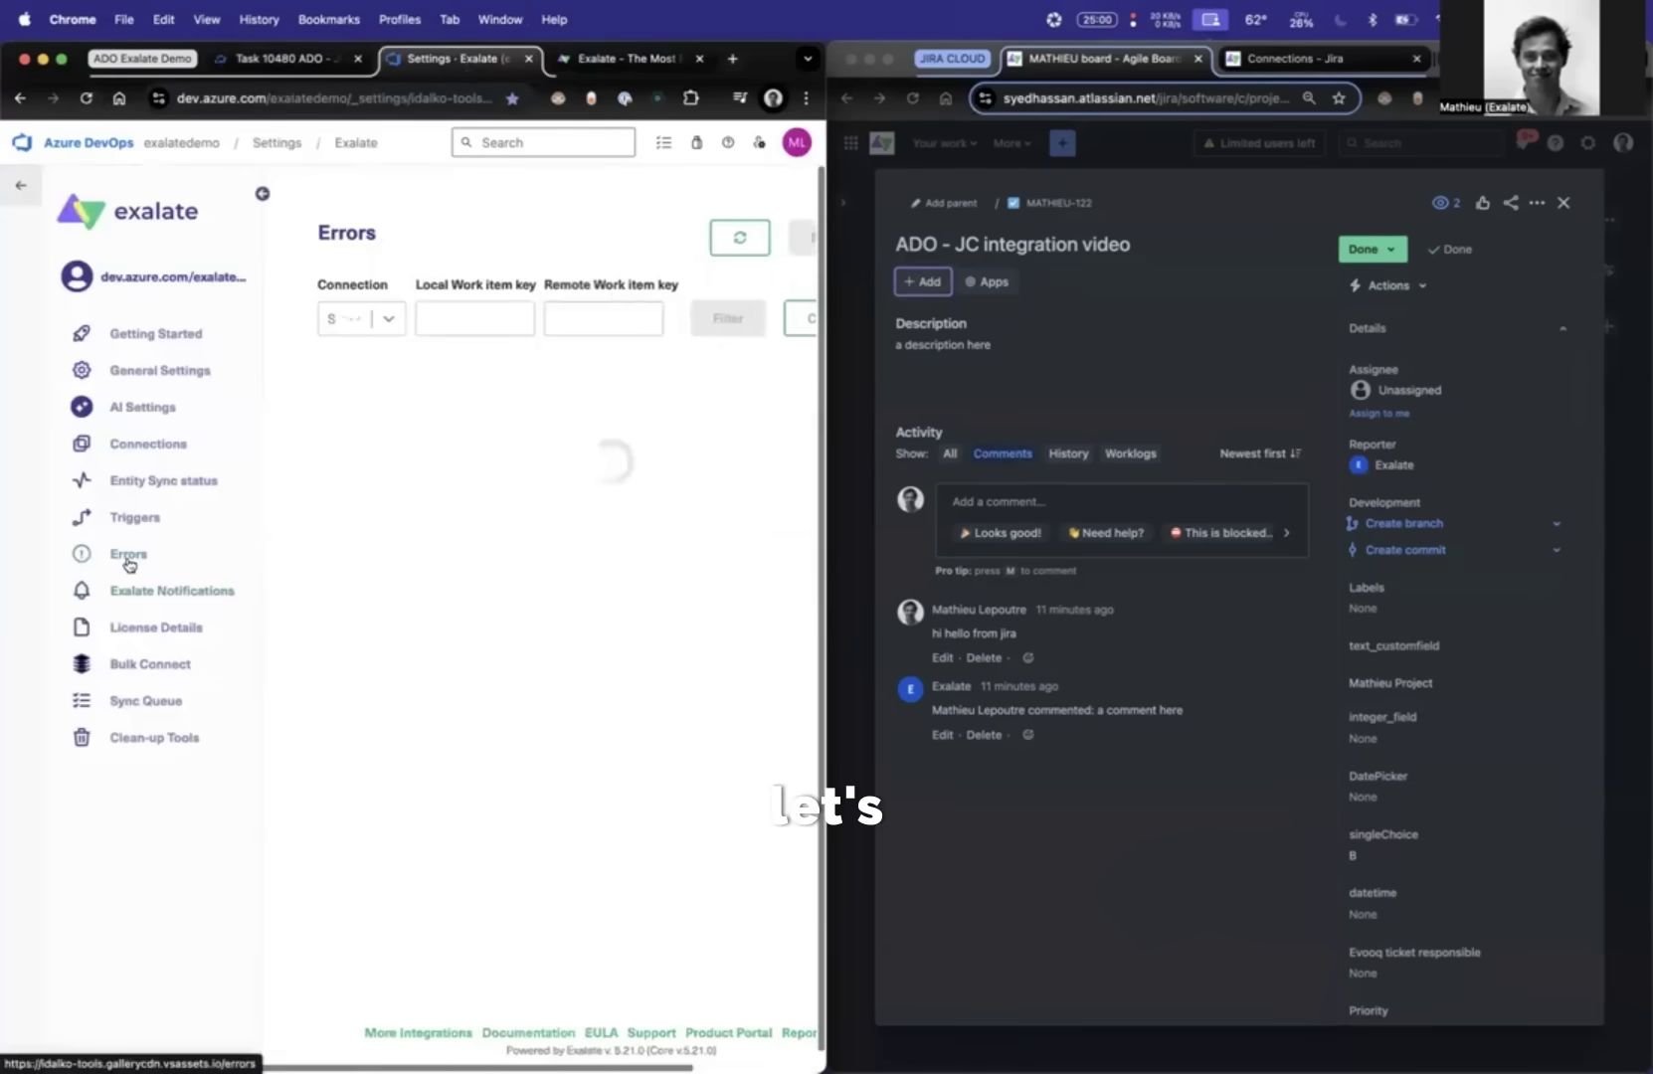
double_click(776, 68)
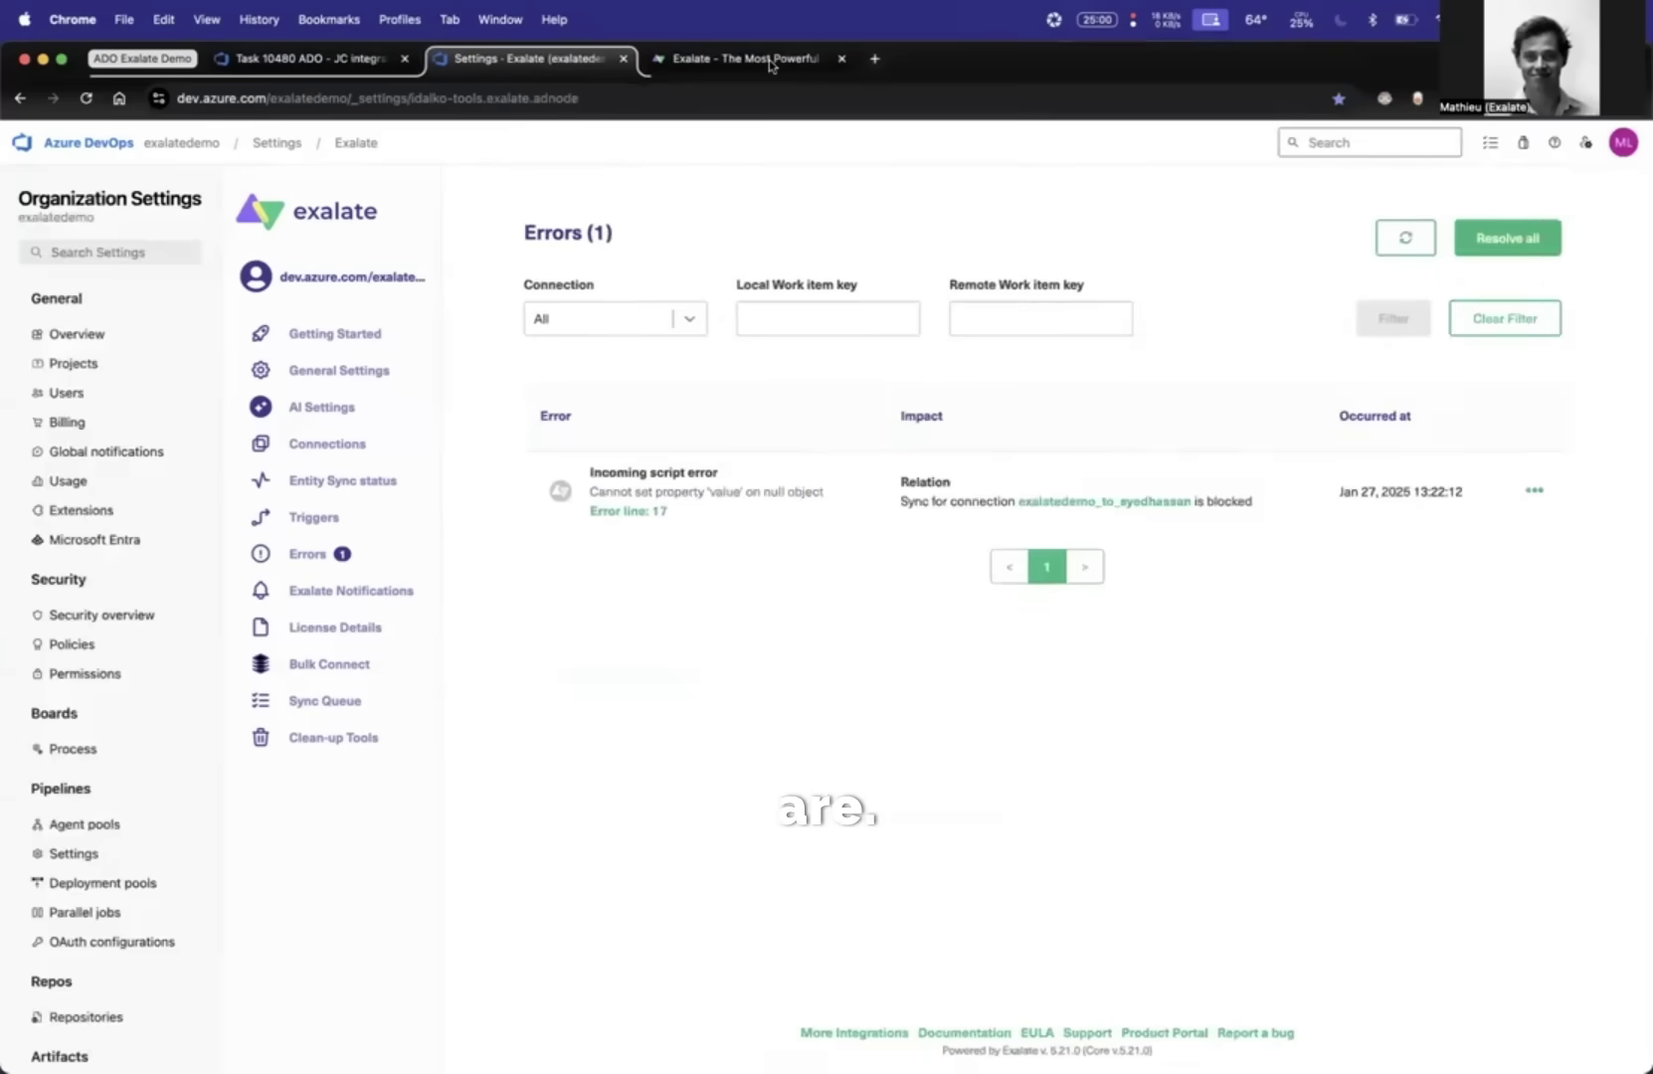
click(656, 513)
- Remove 'customFields.' and '.value' from line 17's ReproSteps assignment, then publish and resolve the error
scroll(534, 629, down, 6)
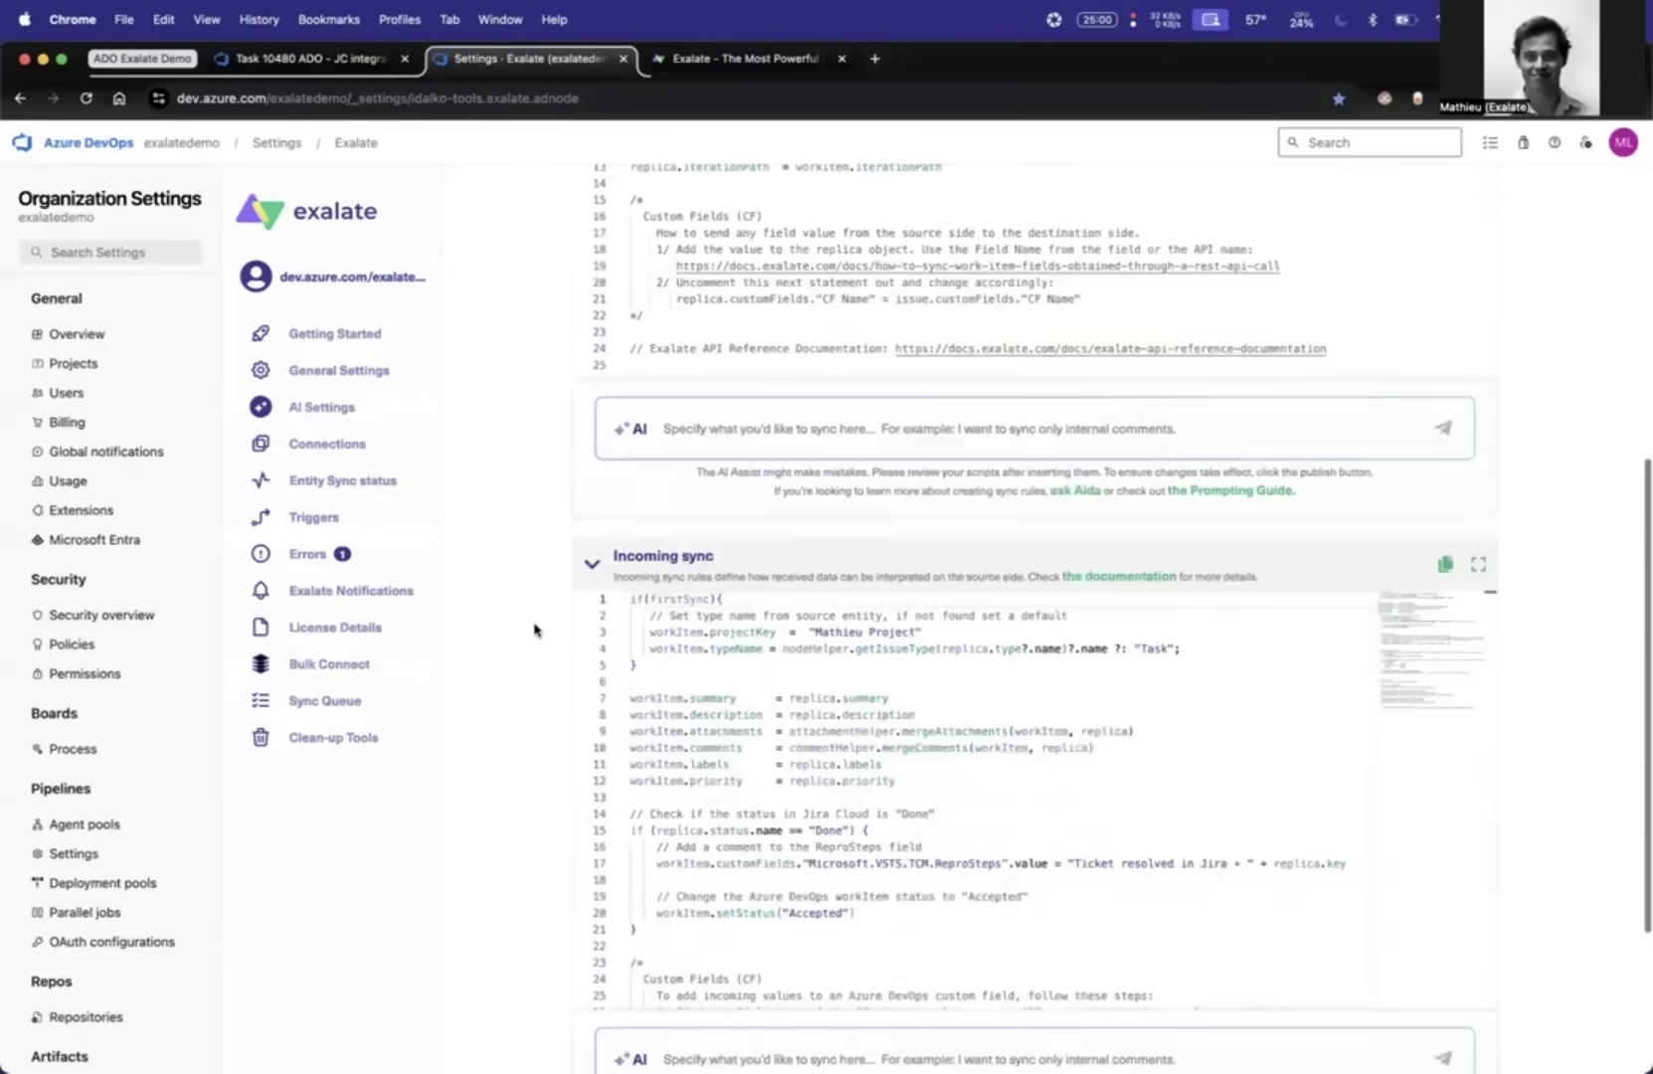
drag(835, 841, 969, 843)
drag(717, 841, 800, 843)
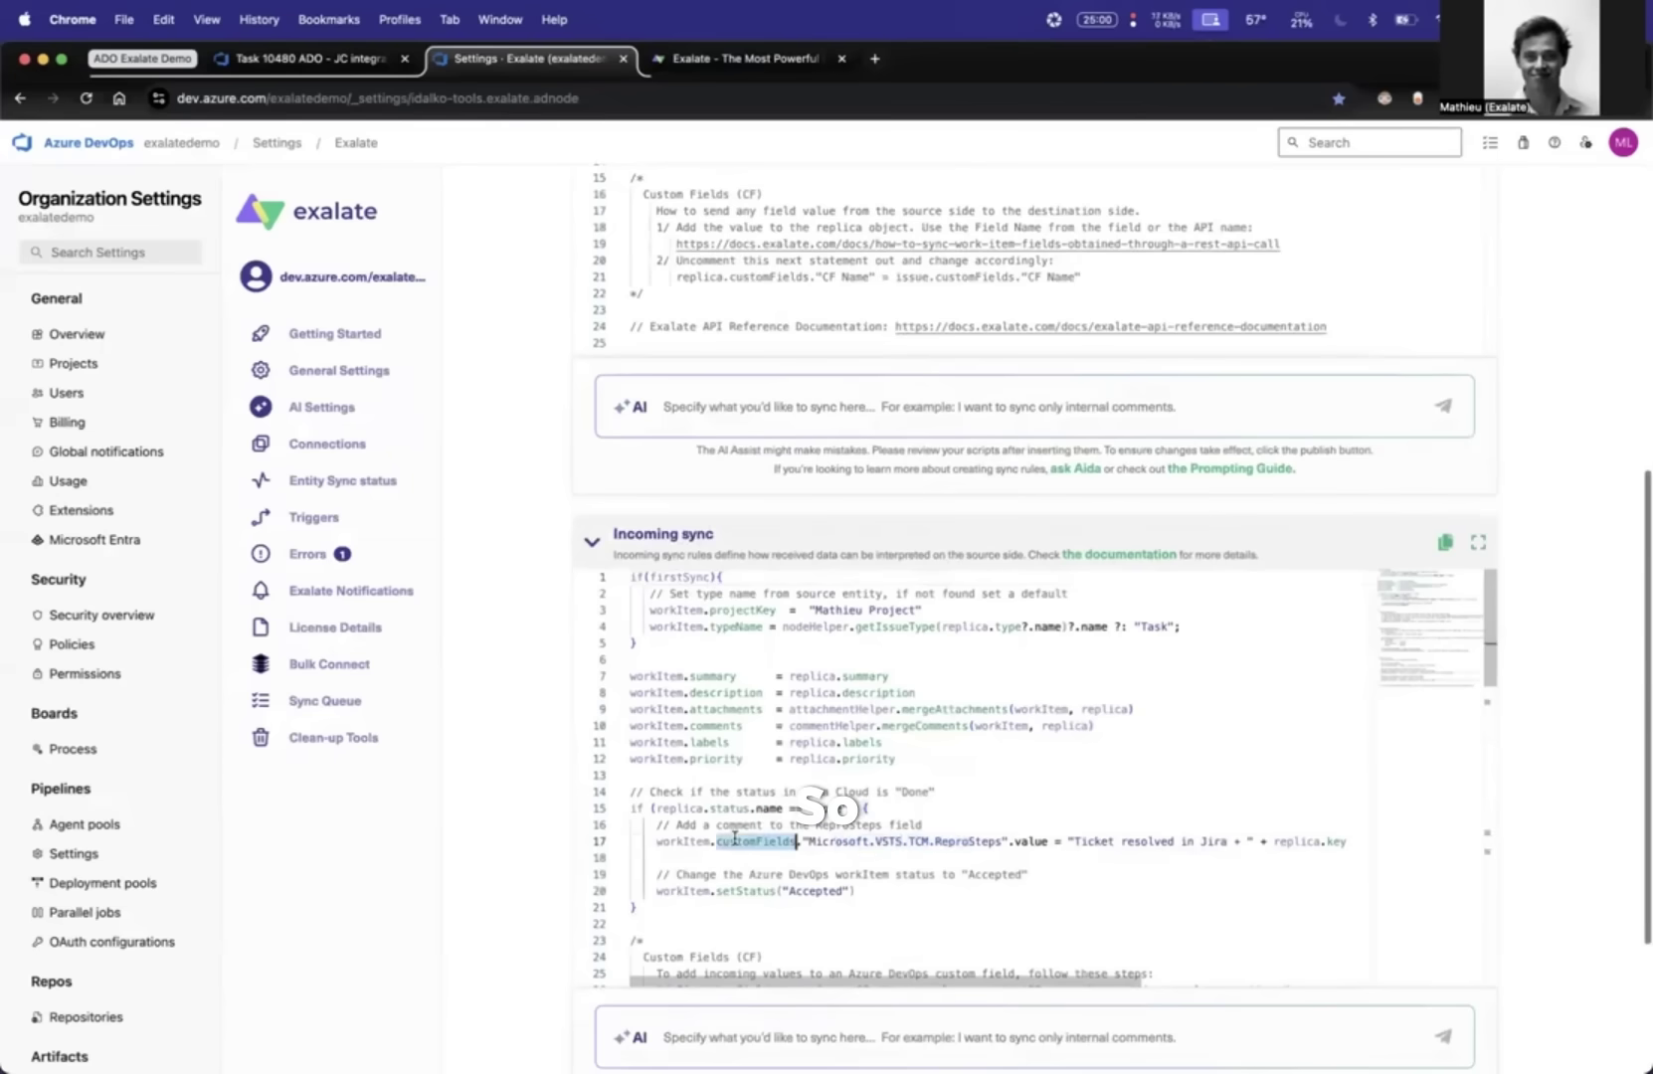
key(BackSpace)
drag(923, 841, 964, 842)
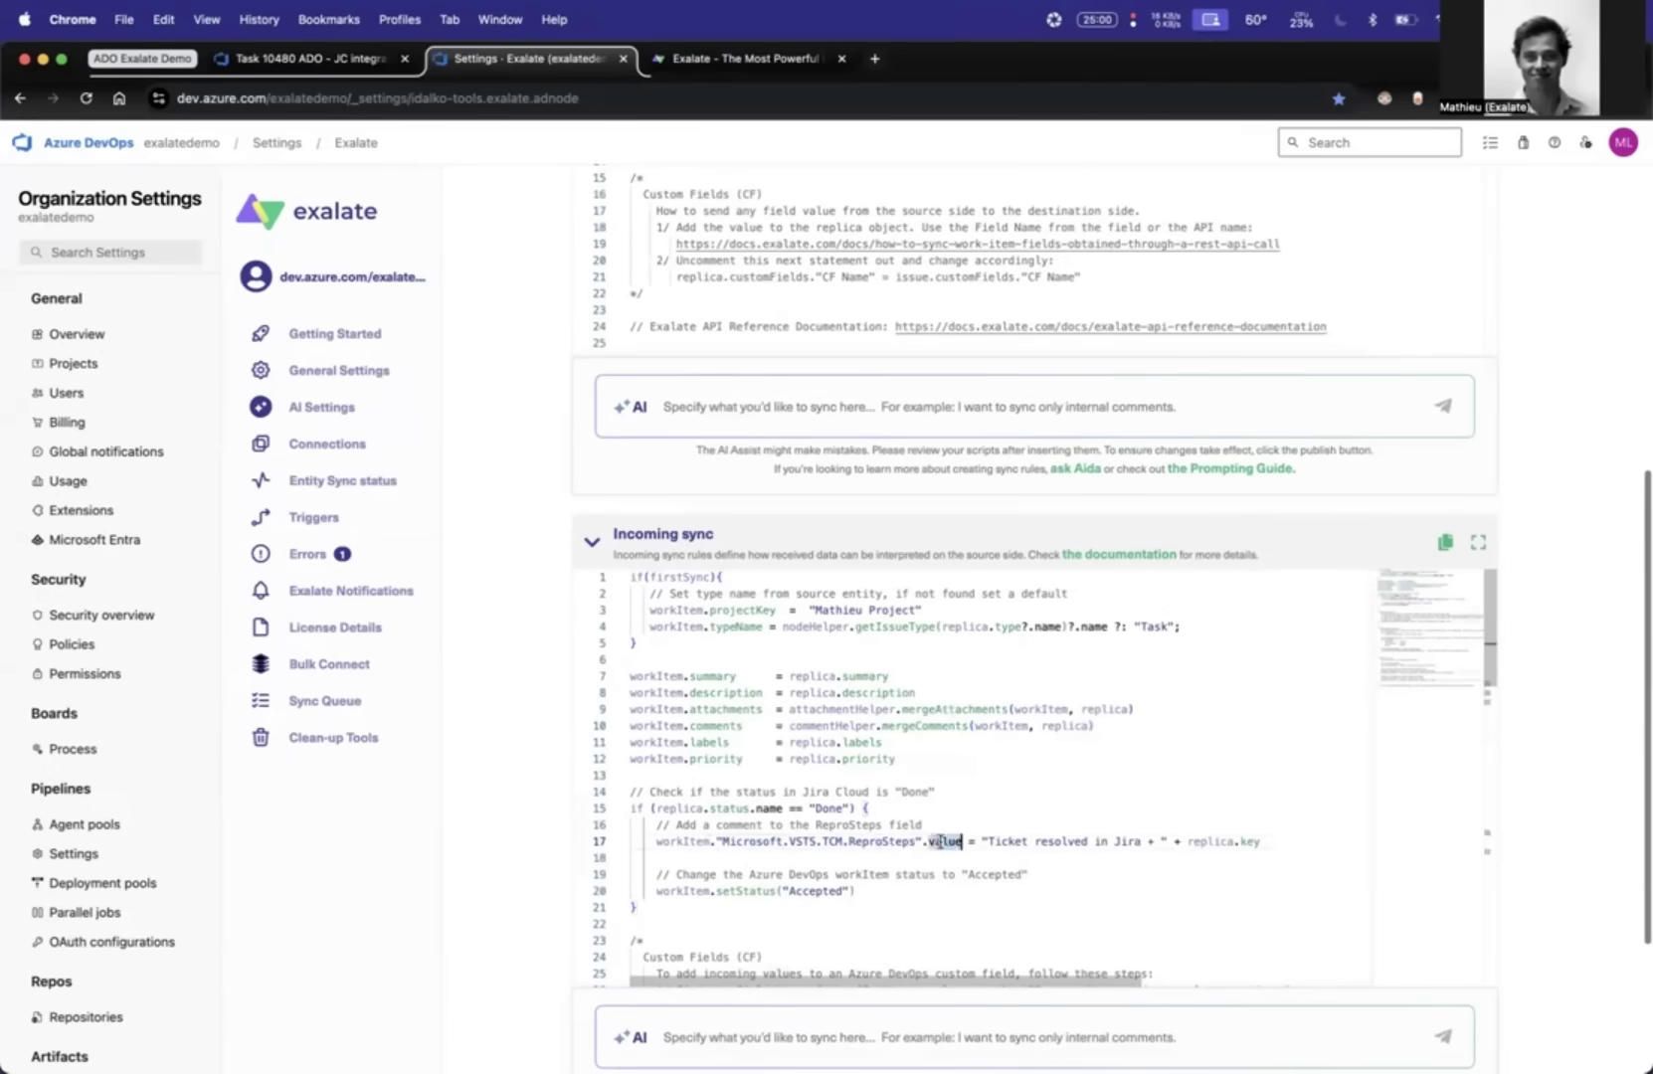
key(BackSpace)
scroll(1571, 526, up, 10)
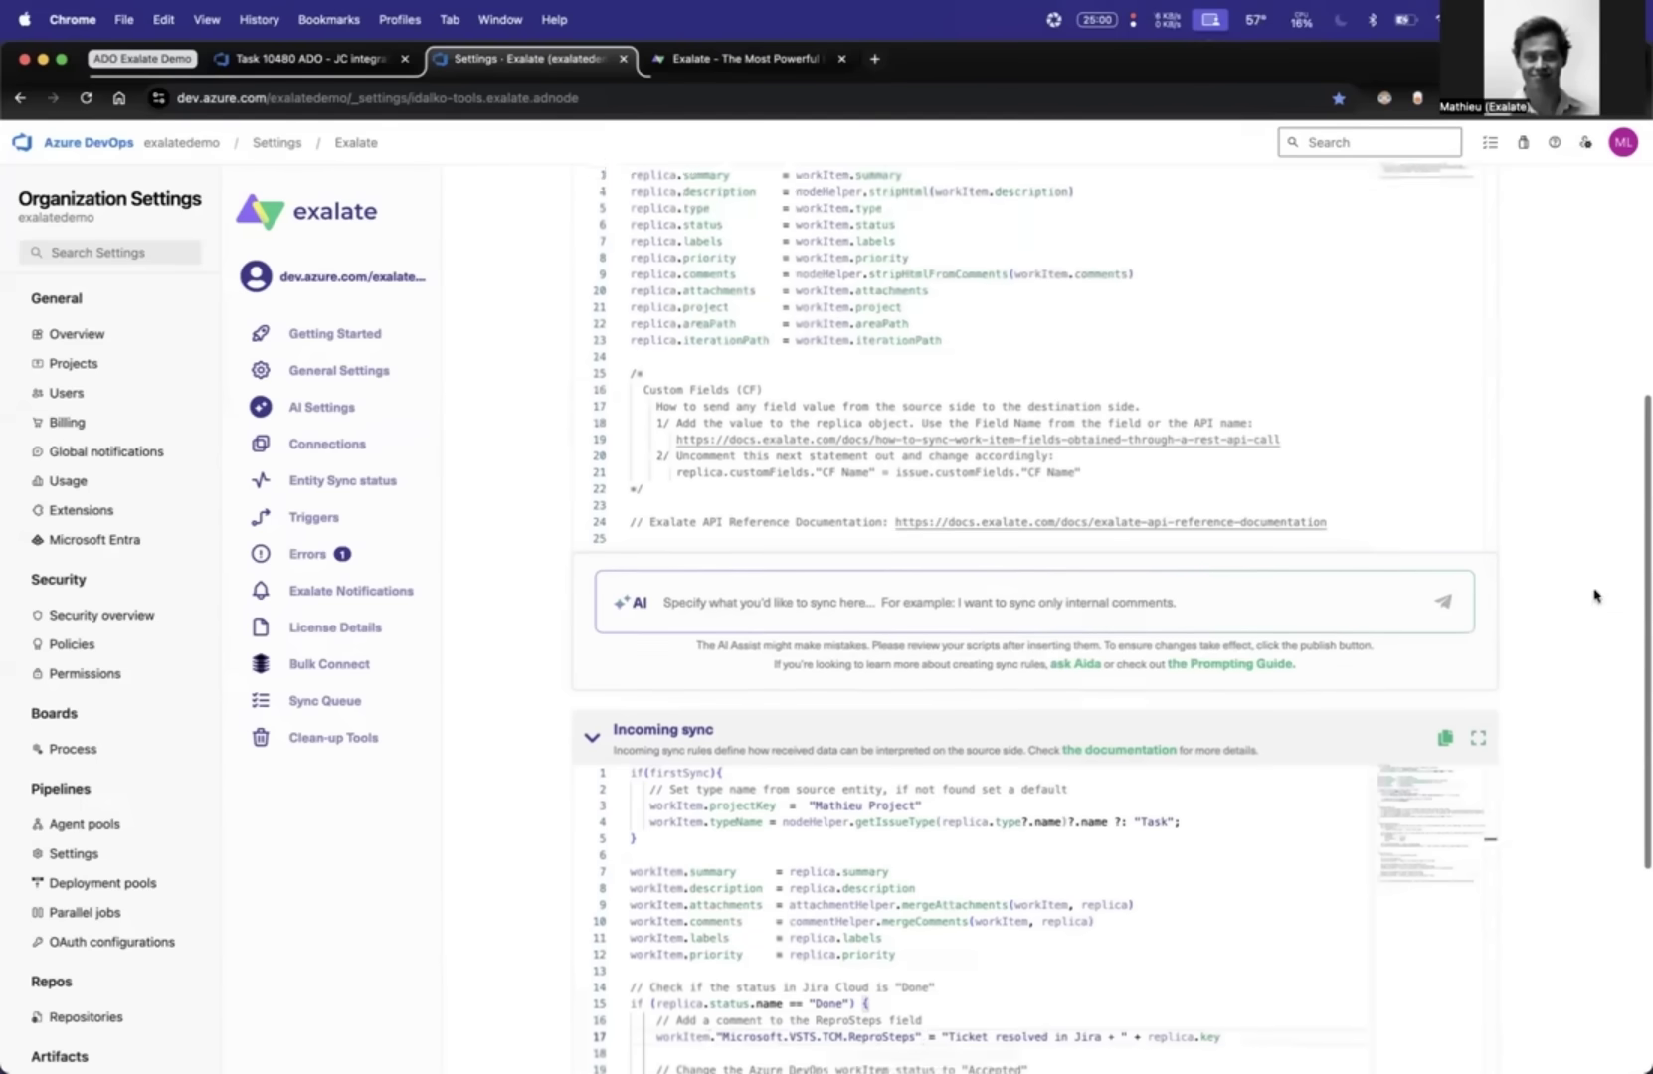
click(1516, 298)
- Compare the fix with the custom field example on line 29, then open task 10480 to verify
scroll(1529, 521, down, 10)
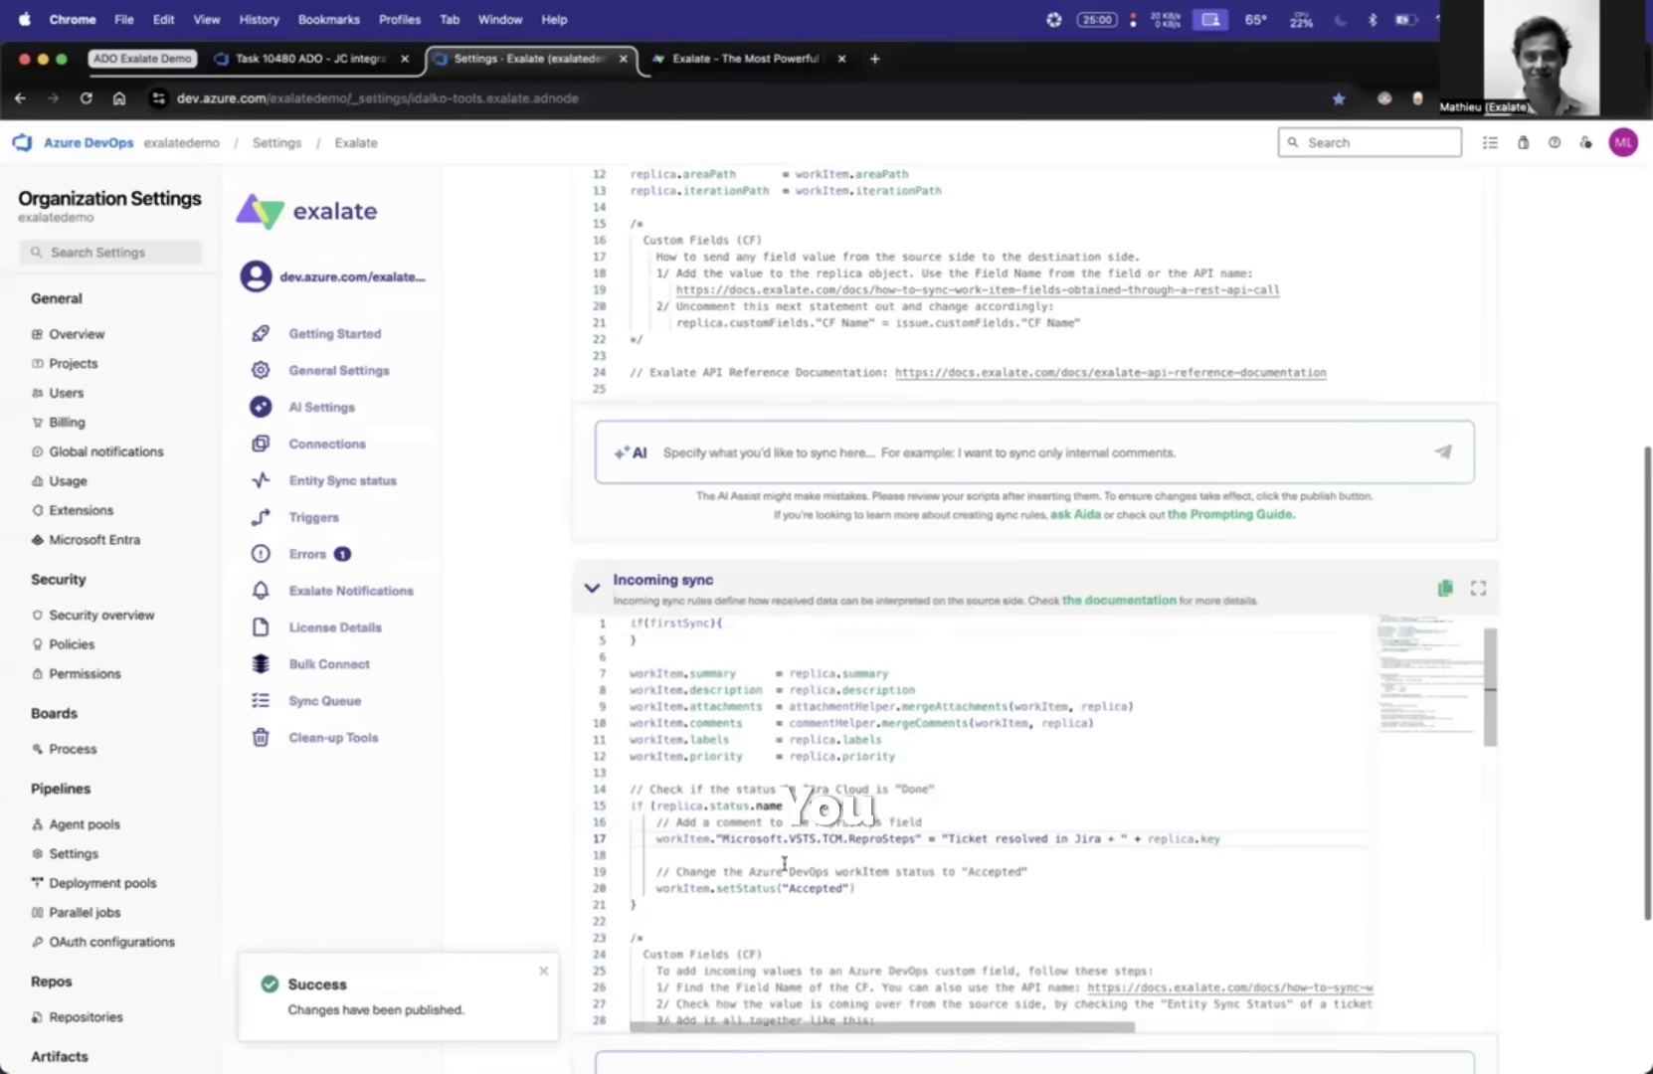
scroll(698, 885, down, 5)
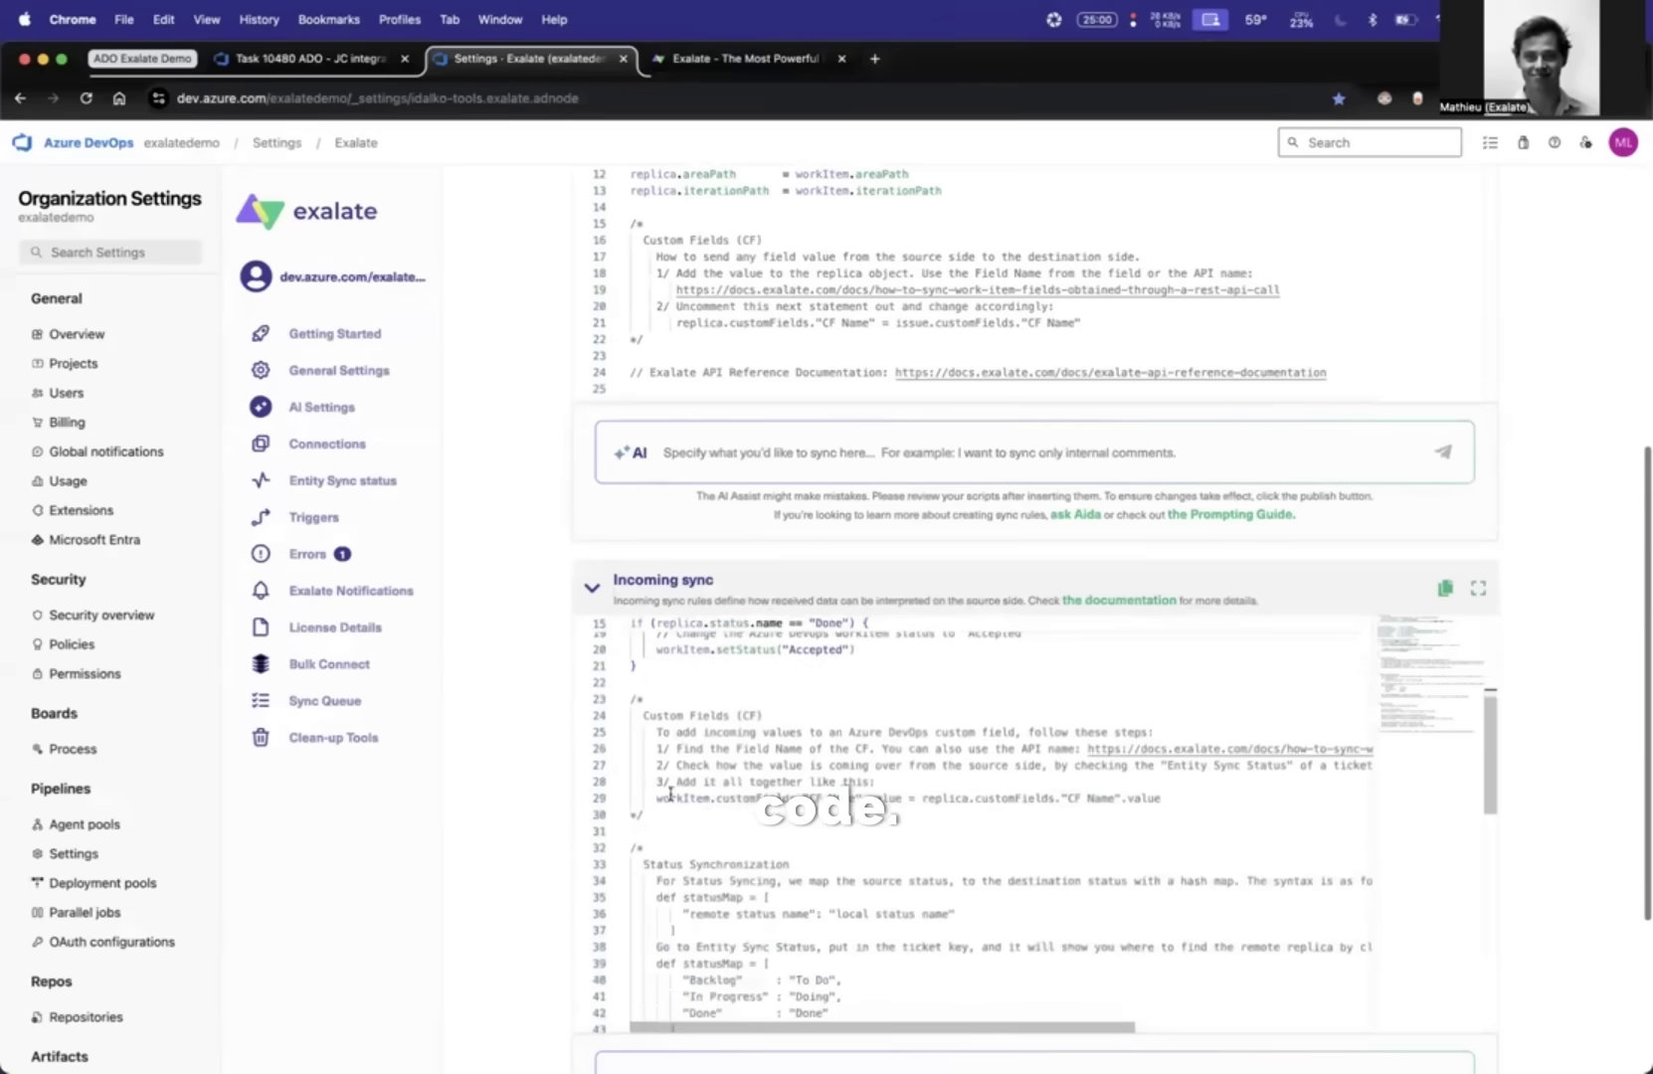
drag(657, 797, 896, 798)
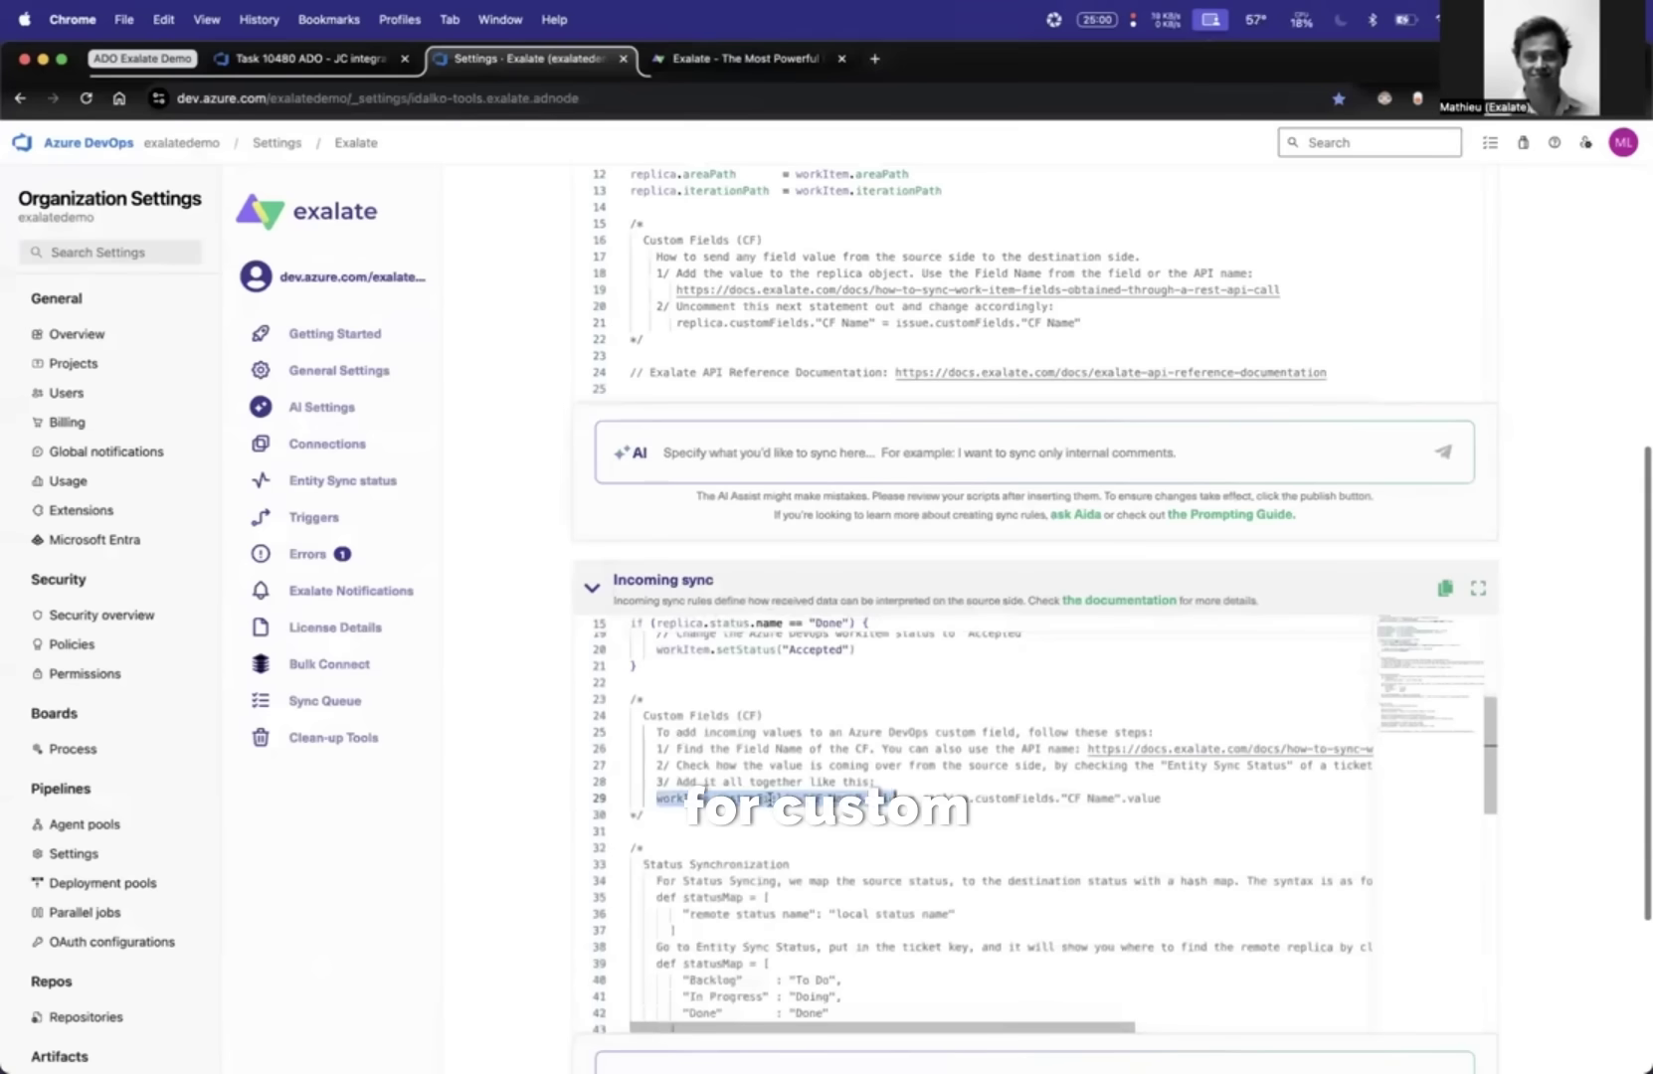
scroll(896, 797, up, 3)
drag(659, 770, 726, 770)
drag(873, 763, 920, 770)
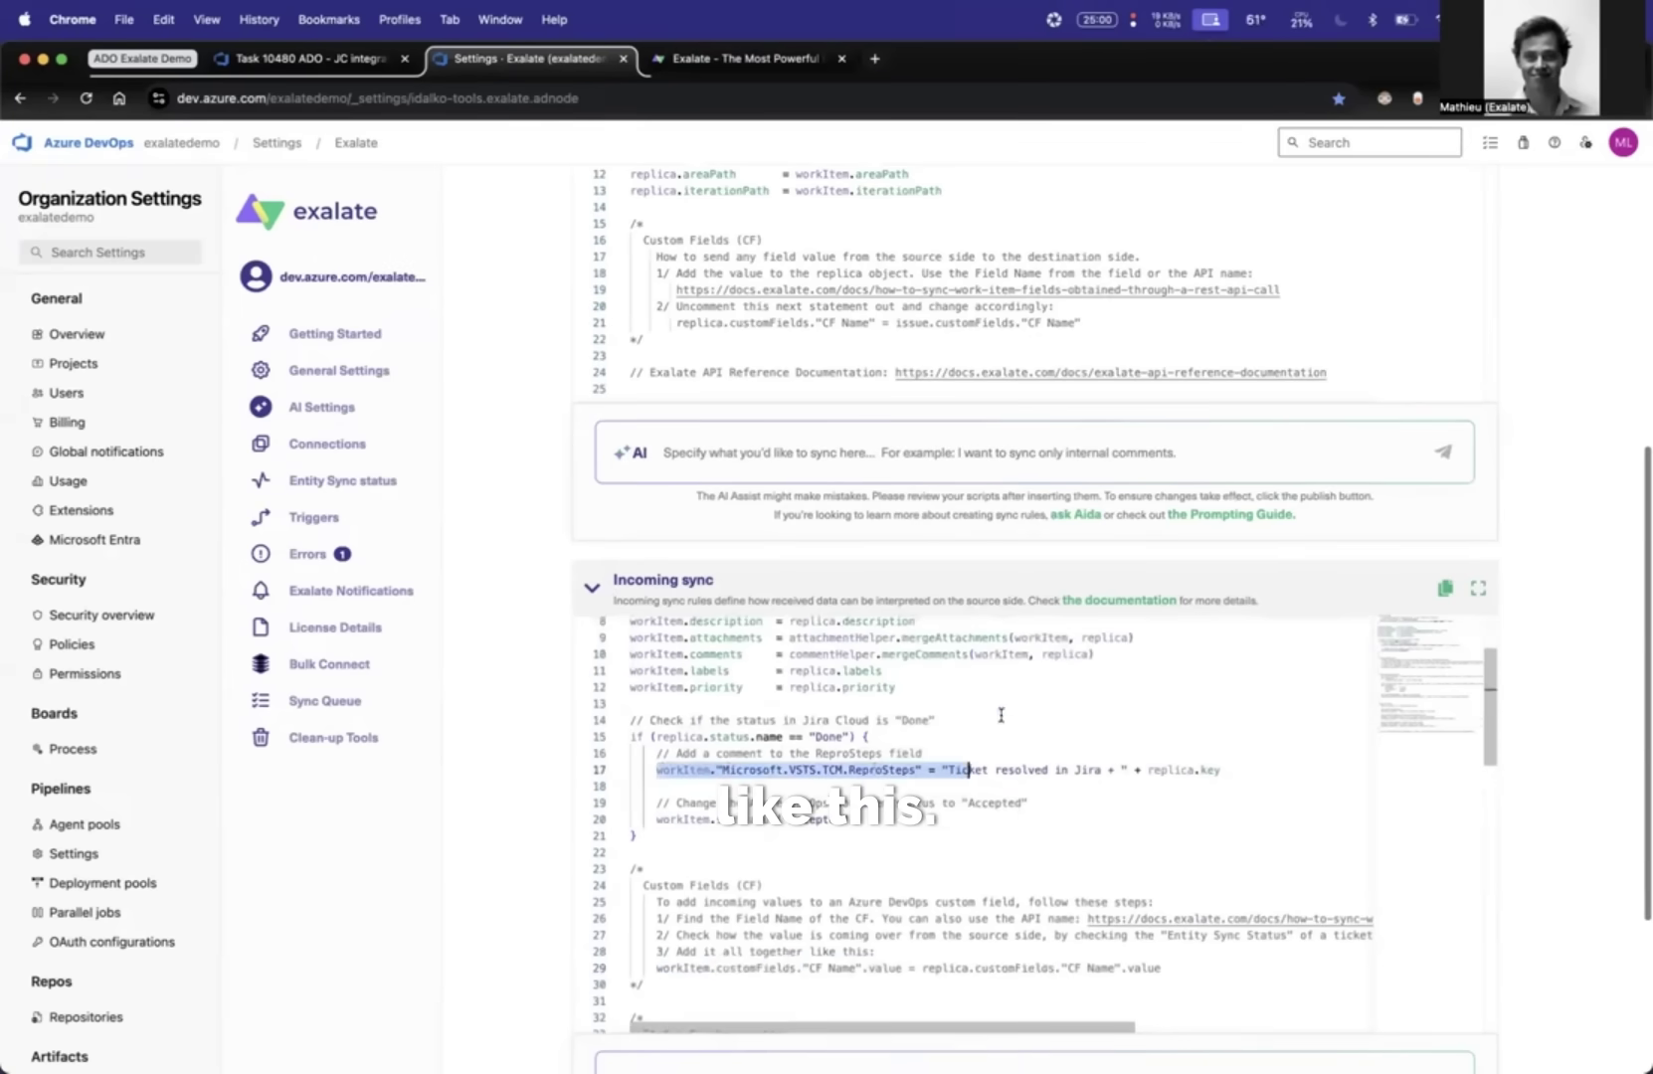
click(295, 66)
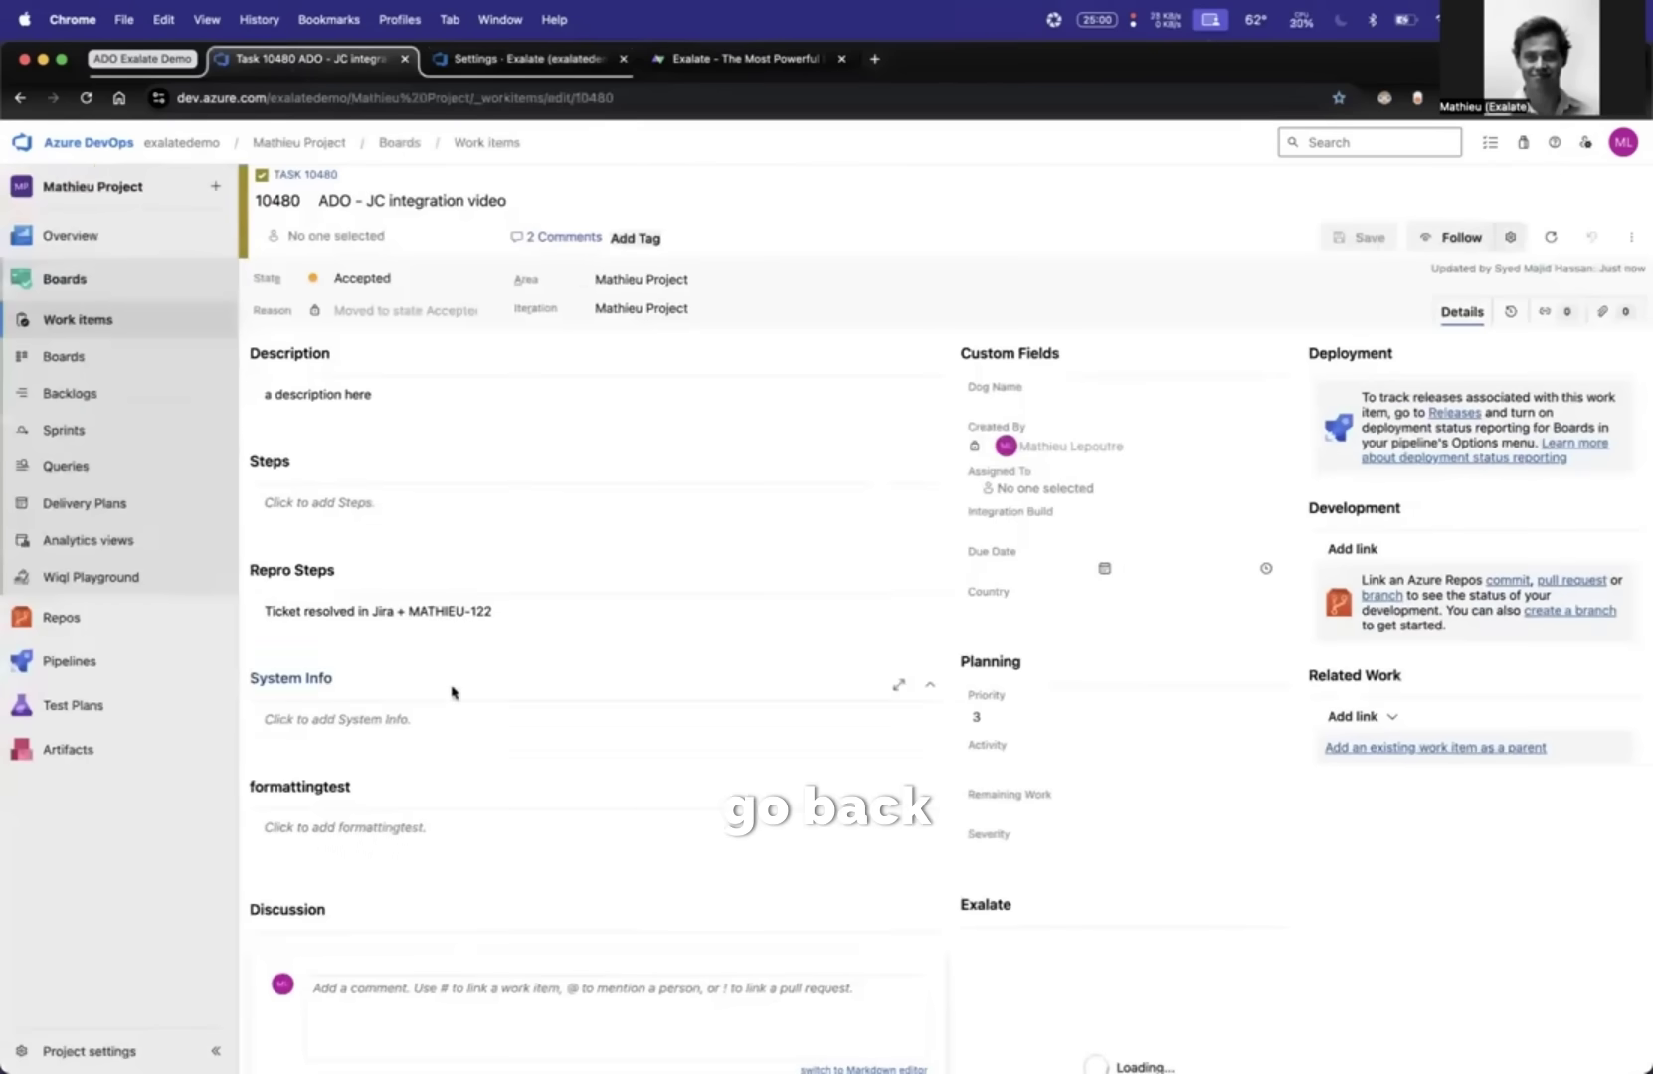